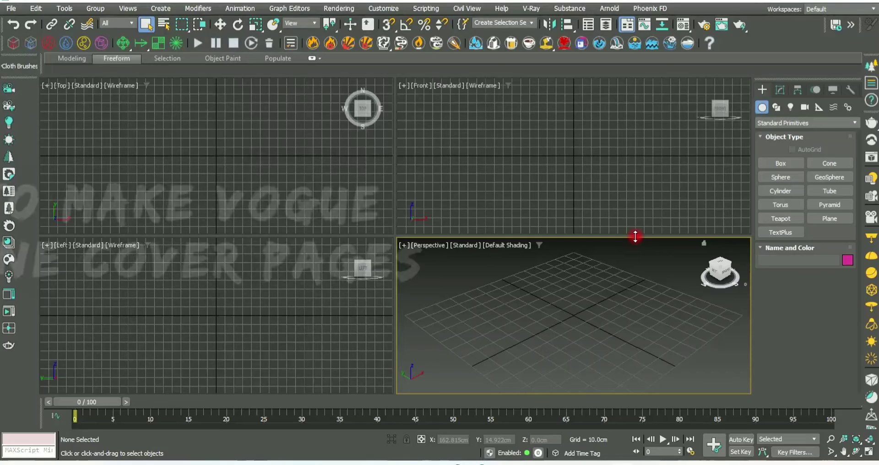
# Open the Vogue back cover image for reference and move its window to the left
pyautogui.click(300, 170)
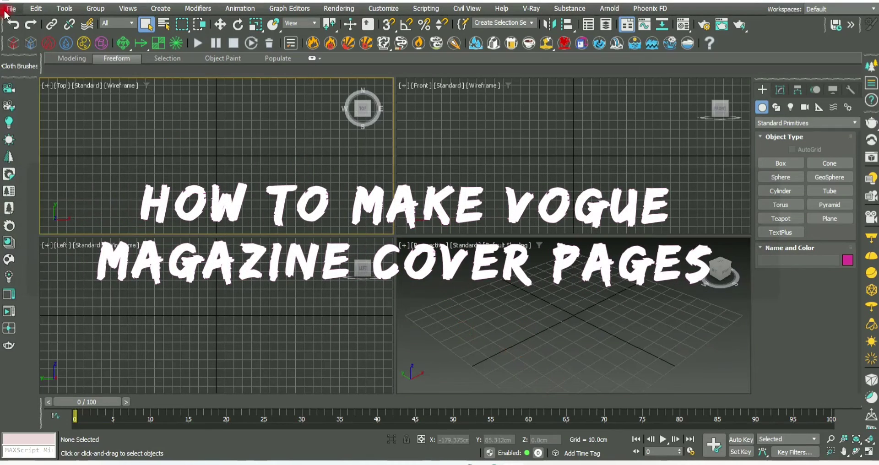
pyautogui.click(10, 8)
pyautogui.click(46, 97)
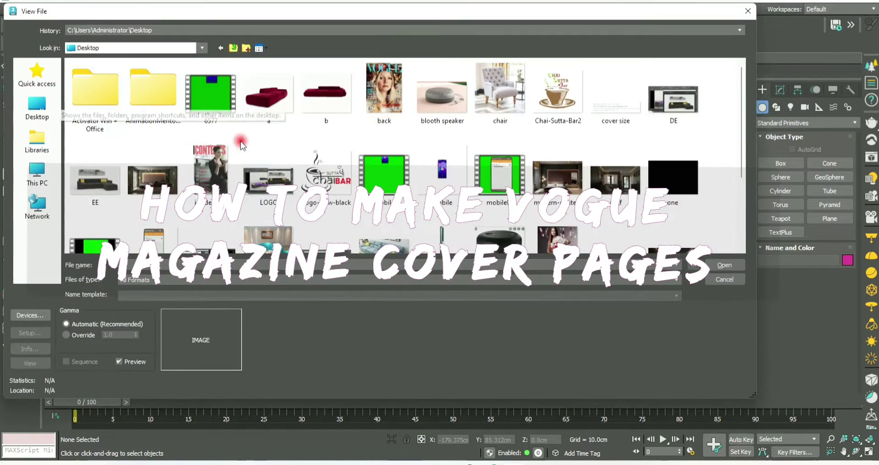
pyautogui.scroll(-3, 391, 104)
pyautogui.scroll(5, 390, 104)
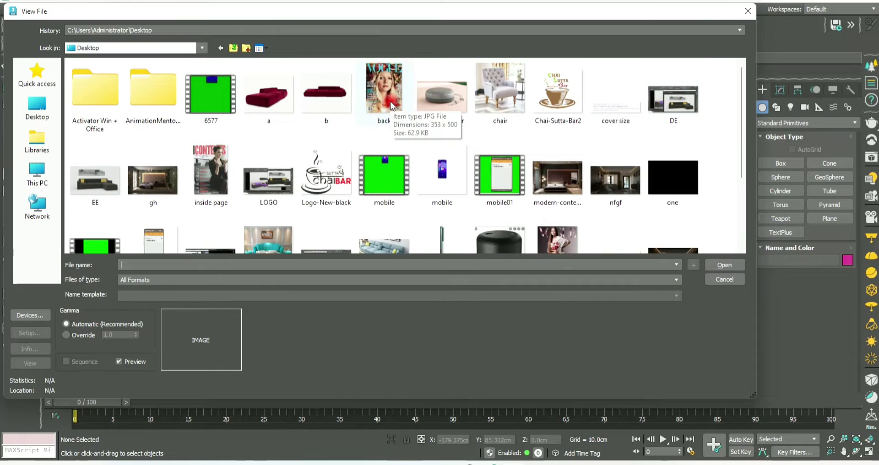
pyautogui.click(384, 91)
pyautogui.click(725, 265)
pyautogui.moveTo(434, 100); pyautogui.dragTo(263, 70)
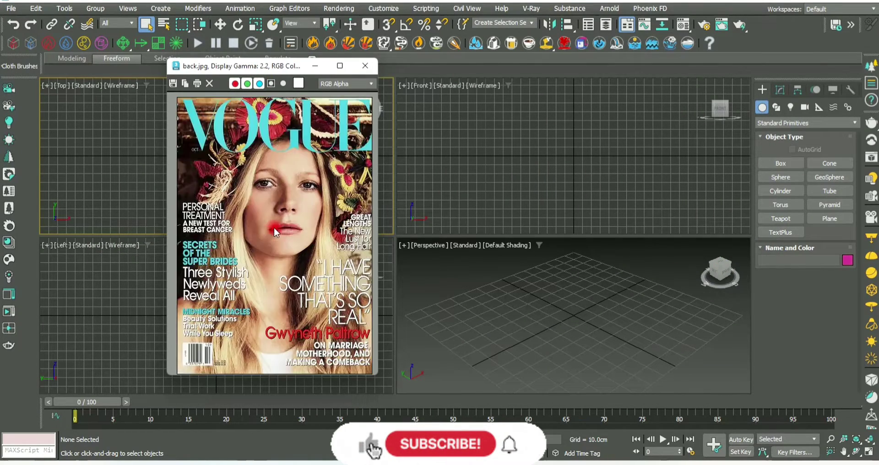
pyautogui.moveTo(298, 68); pyautogui.dragTo(188, 67)
# Check the cover size screenshot, then close it and tuck the cover image away
pyautogui.click(11, 8)
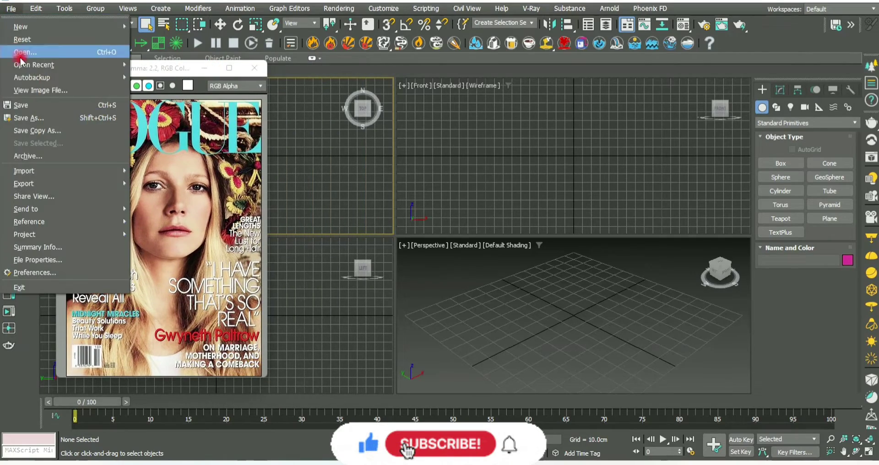
pyautogui.click(46, 92)
pyautogui.click(620, 101)
pyautogui.click(722, 261)
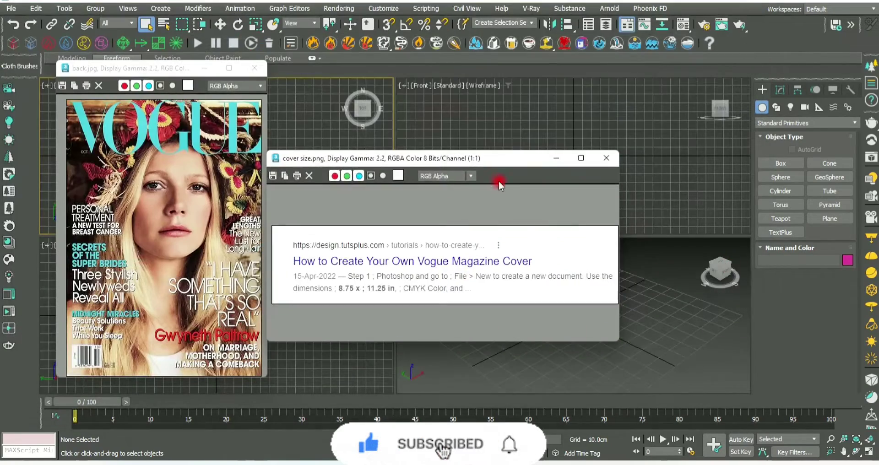
pyautogui.scroll(2, 430, 183)
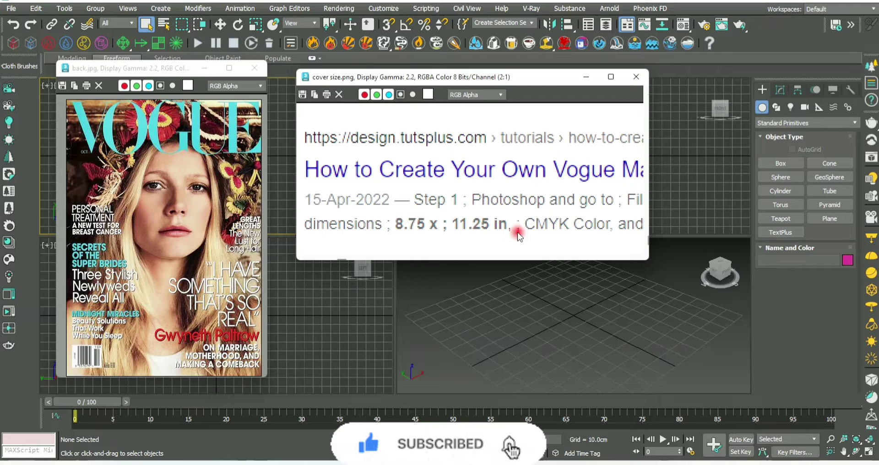
pyautogui.click(637, 77)
pyautogui.click(204, 68)
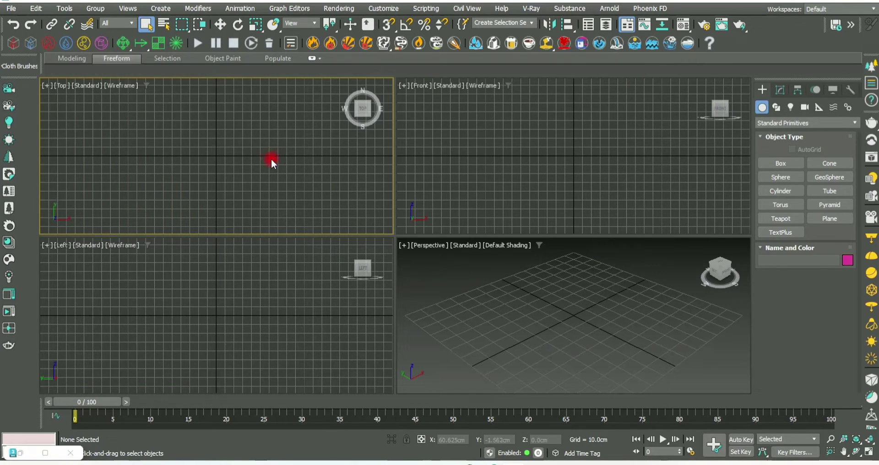
# Draw a box primitive in a maximized Perspective view shown with edged faces
pyautogui.click(780, 164)
pyautogui.moveTo(198, 127); pyautogui.dragTo(234, 185)
pyautogui.click(228, 167)
pyautogui.rightClick(573, 310)
pyautogui.hotkey('alt', 'w')
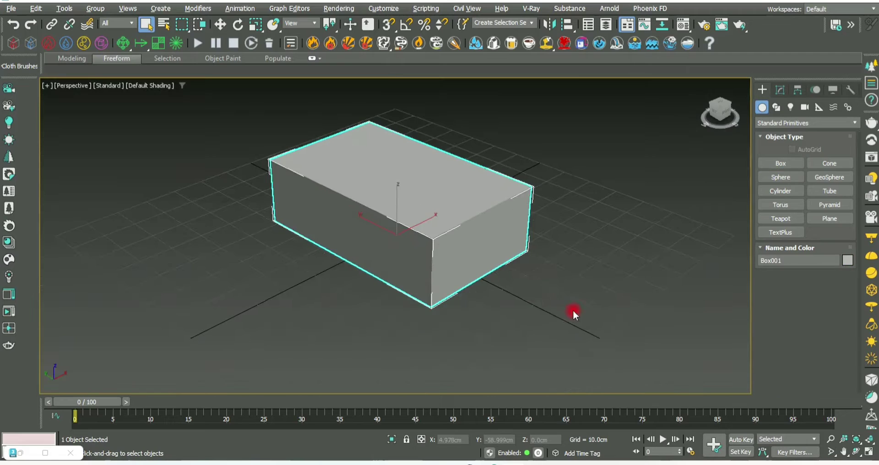
pyautogui.click(149, 85)
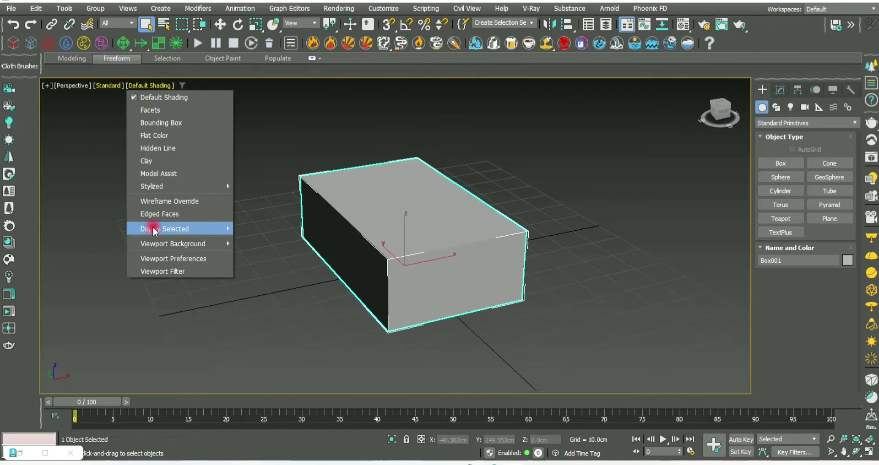
pyautogui.click(151, 214)
pyautogui.keyDown('alt'); pyautogui.moveTo(366, 274); pyautogui.dragTo(627, 266, button='middle'); pyautogui.keyUp('alt')
# Set the box to Length 11.75cm, Width 8.25cm and Height 0.5cm
pyautogui.click(780, 88)
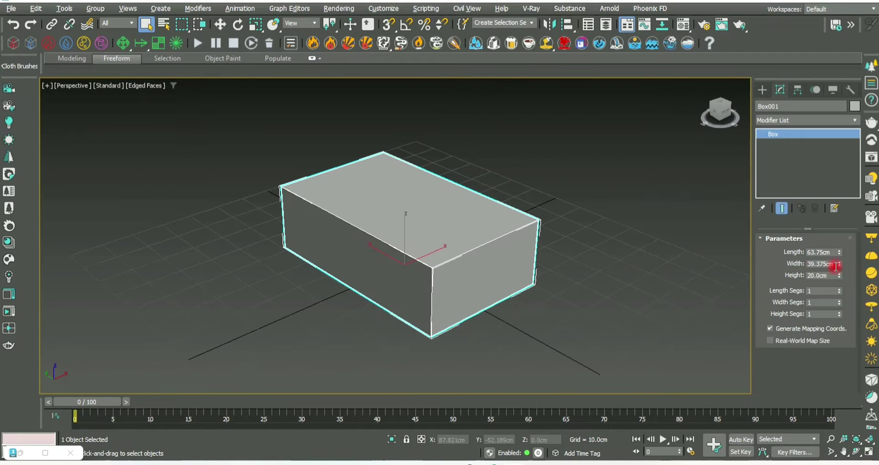
pyautogui.moveTo(834, 252); pyautogui.dragTo(831, 253)
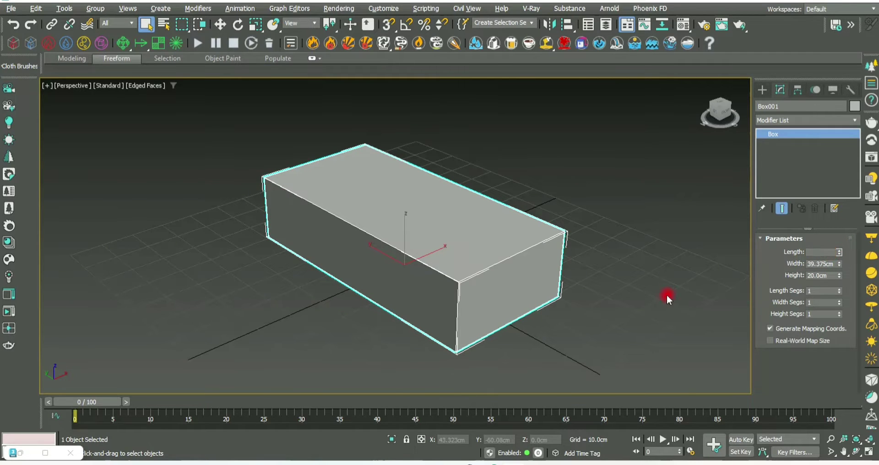
pyautogui.hotkey('alt', 'w')
pyautogui.moveTo(841, 264); pyautogui.dragTo(828, 264)
pyautogui.write('8.25')
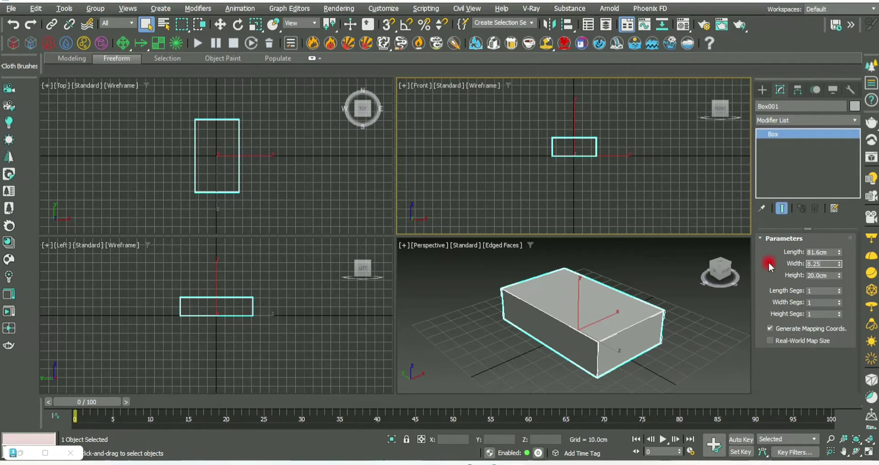
pyautogui.press('Return')
pyautogui.doubleClick(831, 252)
pyautogui.write('11.7')
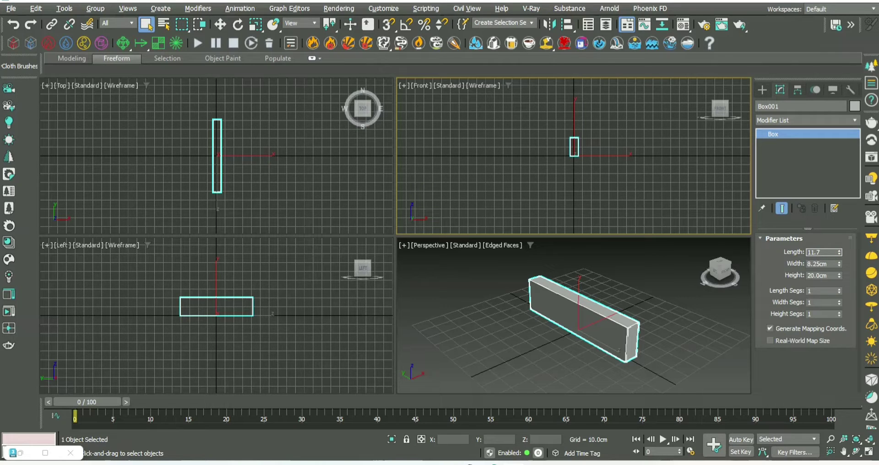
pyautogui.write('5')
pyautogui.press('Return')
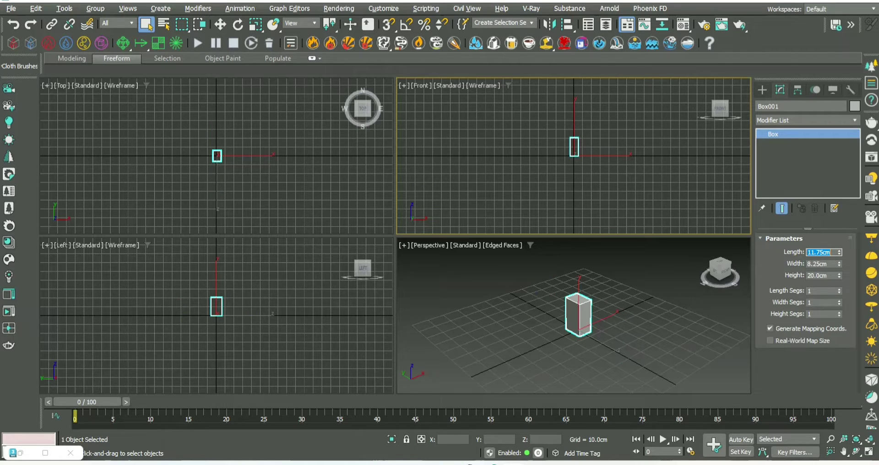
pyautogui.doubleClick(817, 275)
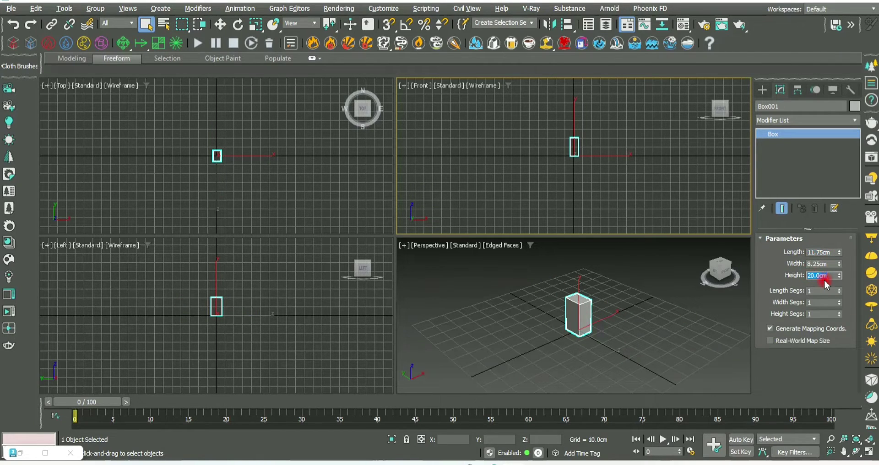
pyautogui.write('.5')
pyautogui.press('Return')
pyautogui.click(574, 333)
pyautogui.hotkey('alt', 'w')
pyautogui.scroll(5, 420, 290)
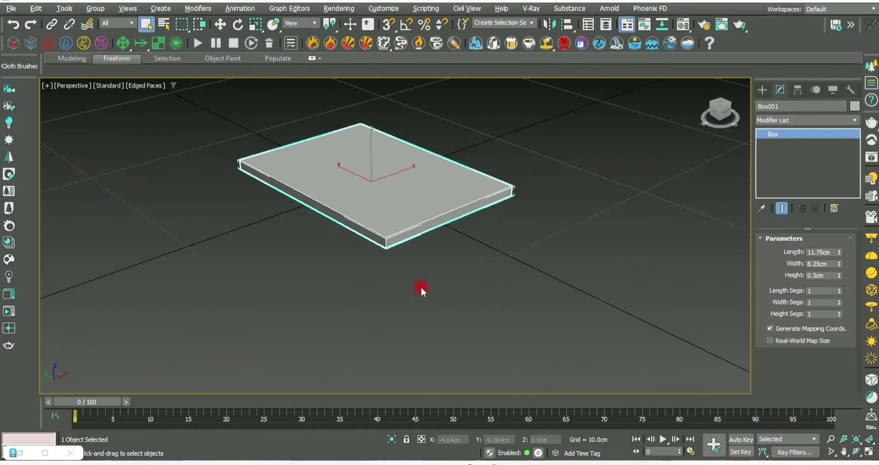
# Scale the magazine slab up uniformly
pyautogui.press('r')
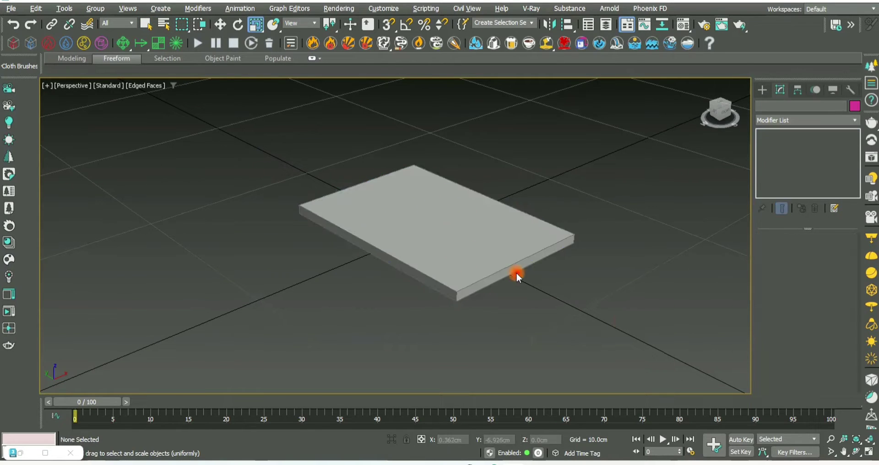
pyautogui.scroll(-3, 506, 295)
pyautogui.moveTo(467, 256); pyautogui.dragTo(474, 173)
pyautogui.scroll(-3, 474, 173)
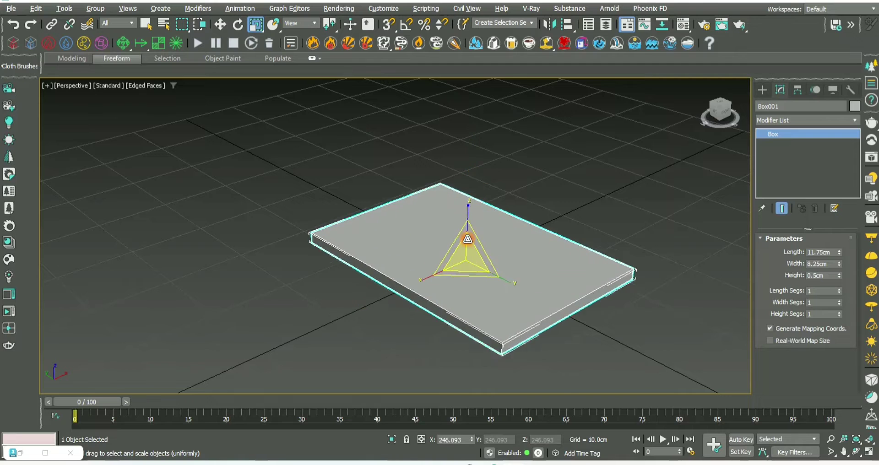
pyautogui.moveTo(520, 266); pyautogui.dragTo(512, 285)
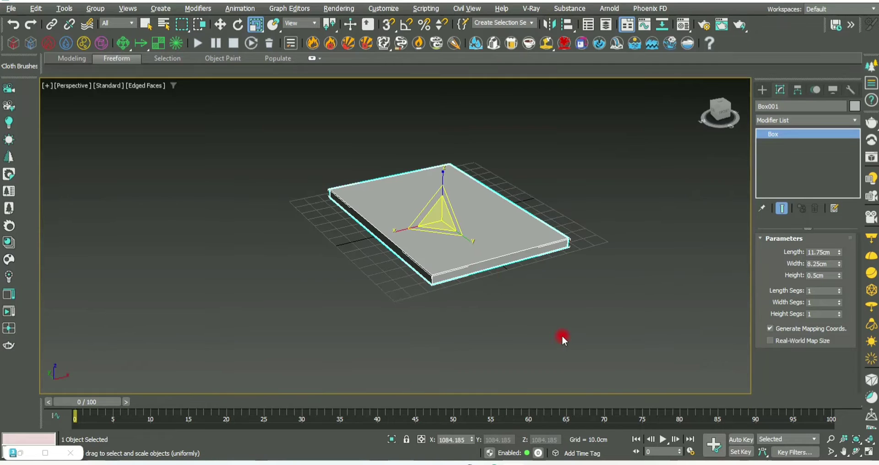
pyautogui.scroll(5, 498, 274)
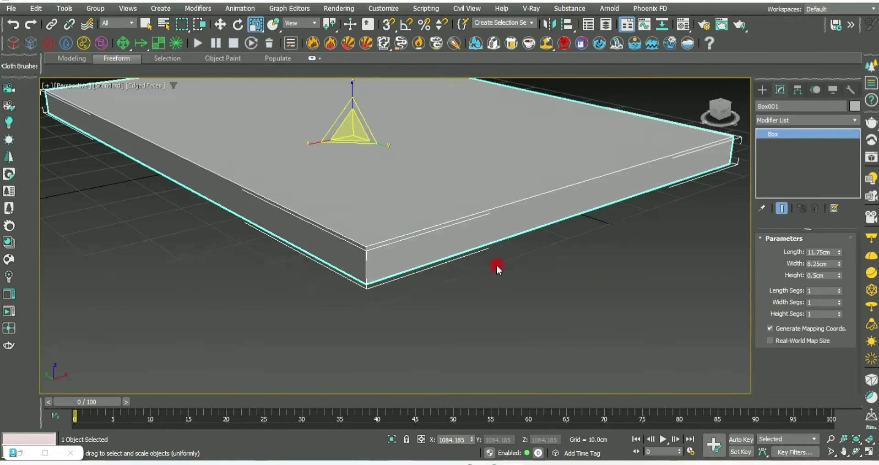
pyautogui.scroll(-2, 496, 265)
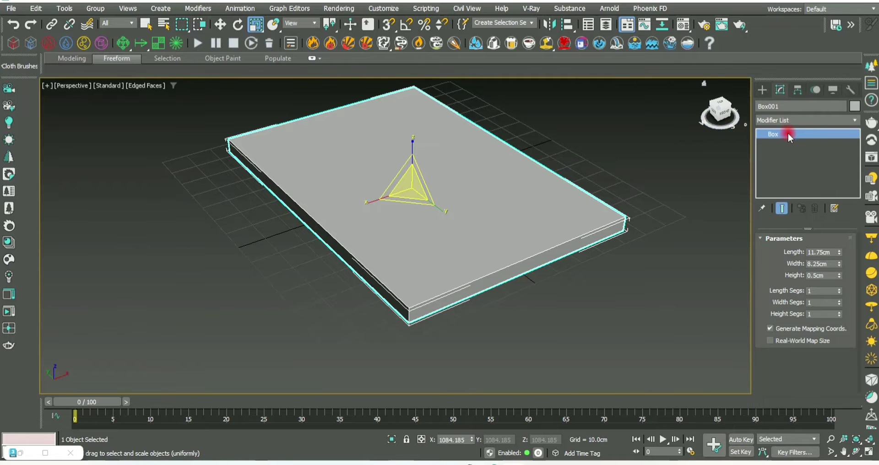
# Convert the box to Editable Poly and select the two edges of one long side
pyautogui.rightClick(789, 134)
pyautogui.click(812, 312)
pyautogui.click(790, 251)
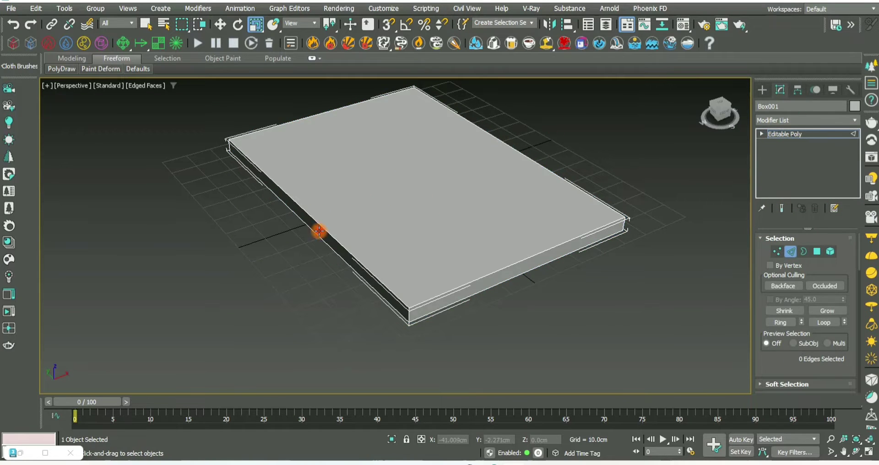
pyautogui.moveTo(319, 232)
pyautogui.keyDown('alt'); pyautogui.mouseDown(button='middle')
pyautogui.moveTo(353, 245)
pyautogui.moveTo(397, 190)
pyautogui.mouseUp(button='middle'); pyautogui.keyUp('alt')
pyautogui.click(388, 221)
pyautogui.moveTo(389, 222)
pyautogui.keyDown('alt'); pyautogui.mouseDown(button='middle')
pyautogui.moveTo(374, 233)
pyautogui.moveTo(442, 243)
pyautogui.mouseUp(button='middle'); pyautogui.keyUp('alt')
# Chamfer the selected edges by 0.1cm with 2 segments
pyautogui.rightClick(479, 170)
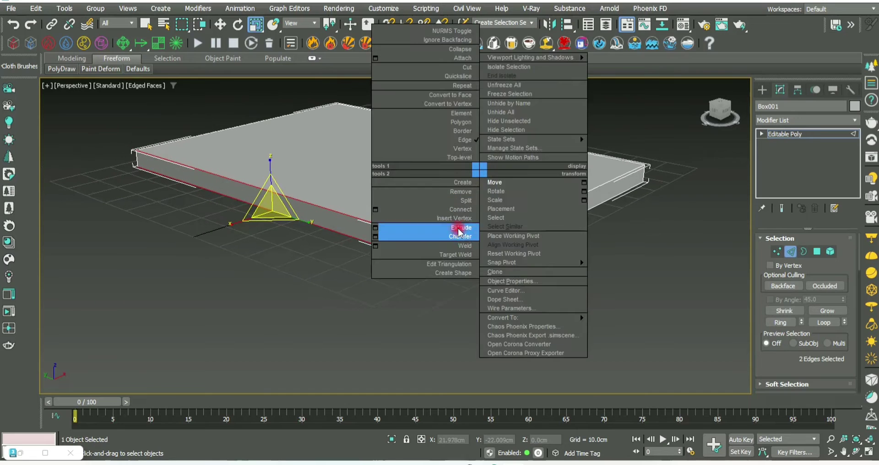
pyautogui.click(375, 236)
pyautogui.scroll(5, 403, 247)
pyautogui.moveTo(402, 258); pyautogui.dragTo(403, 250)
pyautogui.doubleClick(415, 258)
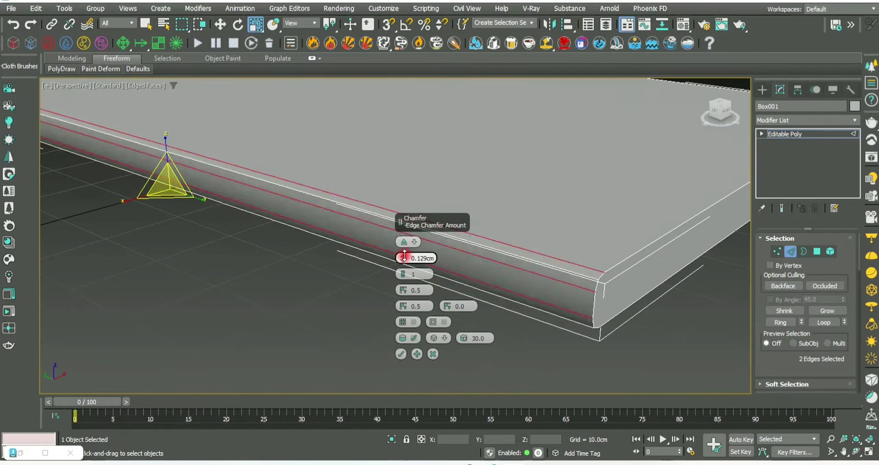
pyautogui.write('2')
pyautogui.press('Return')
pyautogui.rightClick(403, 260)
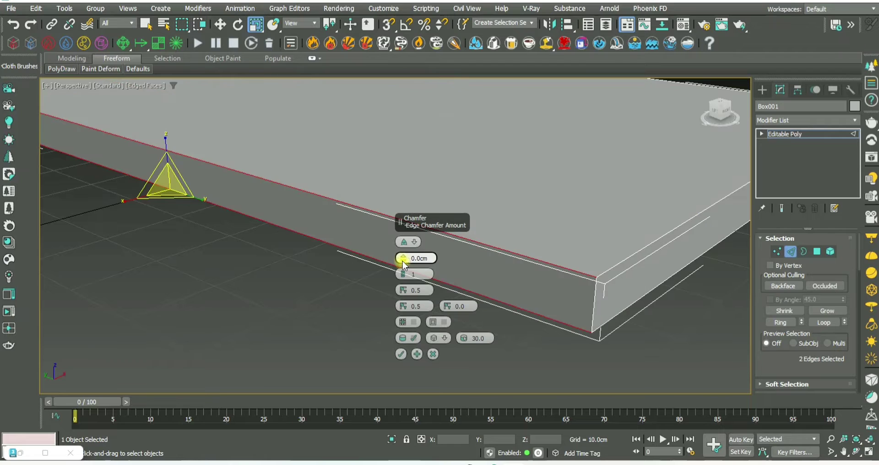
pyautogui.press('Return')
pyautogui.moveTo(442, 295)
pyautogui.keyDown('alt'); pyautogui.mouseDown(button='middle')
pyautogui.moveTo(355, 323)
pyautogui.moveTo(598, 295)
pyautogui.moveTo(362, 201)
pyautogui.mouseUp(button='middle'); pyautogui.keyUp('alt')
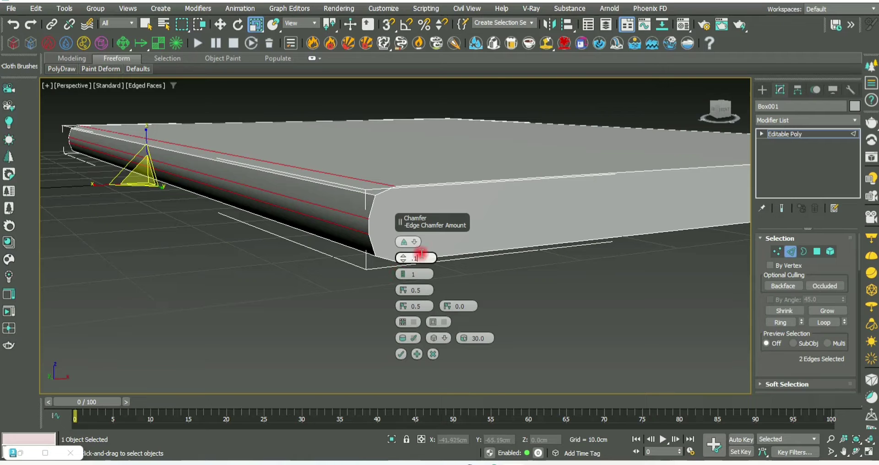
pyautogui.press('Return')
pyautogui.click(402, 271)
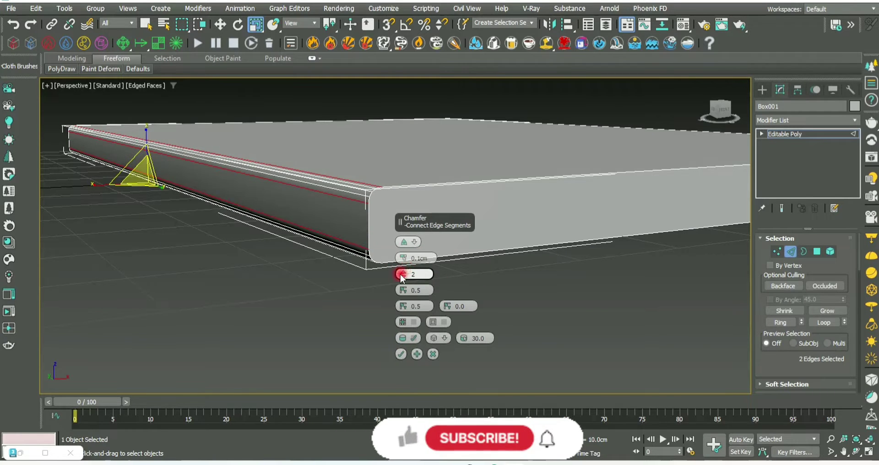
pyautogui.click(401, 354)
# Hide edged faces and select the chamfered side polygons
pyautogui.moveTo(465, 357)
pyautogui.keyDown('alt'); pyautogui.mouseDown(button='middle')
pyautogui.moveTo(542, 255)
pyautogui.moveTo(585, 262)
pyautogui.moveTo(515, 269)
pyautogui.mouseUp(button='middle'); pyautogui.keyUp('alt')
pyautogui.press('F4')
pyautogui.scroll(3, 465, 310)
pyautogui.scroll(2, 512, 298)
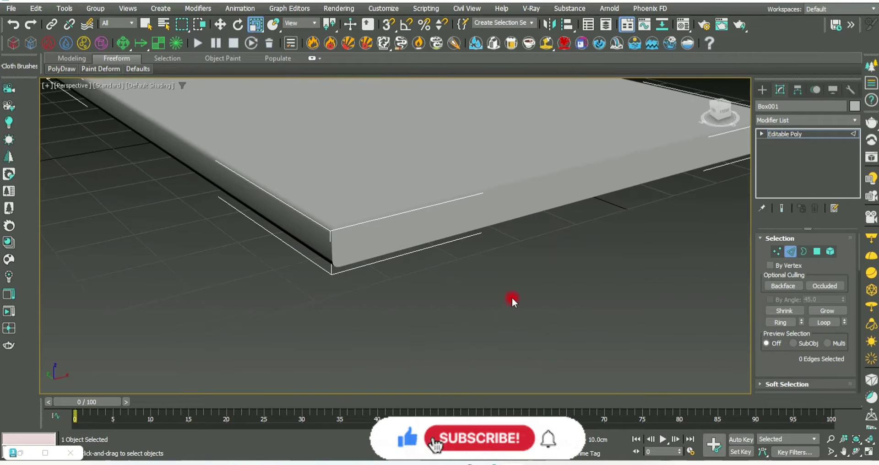
pyautogui.press('4')
pyautogui.click(584, 192)
pyautogui.scroll(-4, 585, 192)
# Add the front side face to the selection and detach the faces as 'pages'
pyautogui.moveTo(591, 206); pyautogui.dragTo(614, 224, button='middle')
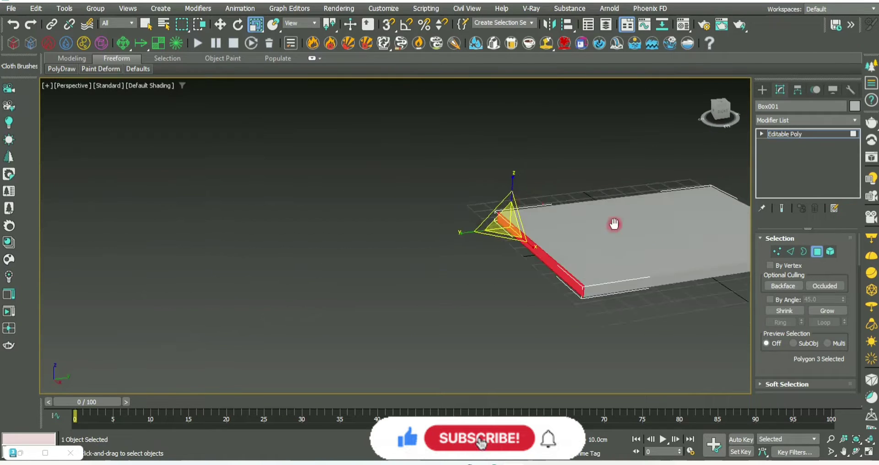
pyautogui.press('F4')
pyautogui.keyDown('alt'); pyautogui.click(507, 241); pyautogui.keyUp('alt')
pyautogui.moveTo(506, 241)
pyautogui.keyDown('alt'); pyautogui.mouseDown(button='middle')
pyautogui.moveTo(376, 213)
pyautogui.moveTo(539, 271)
pyautogui.moveTo(444, 283)
pyautogui.moveTo(452, 238)
pyautogui.moveTo(462, 231)
pyautogui.mouseUp(button='middle'); pyautogui.keyUp('alt')
pyautogui.keyDown('ctrl'); pyautogui.click(377, 213); pyautogui.keyUp('ctrl')
pyautogui.scroll(-5, 809, 215)
pyautogui.scroll(-4, 778, 306)
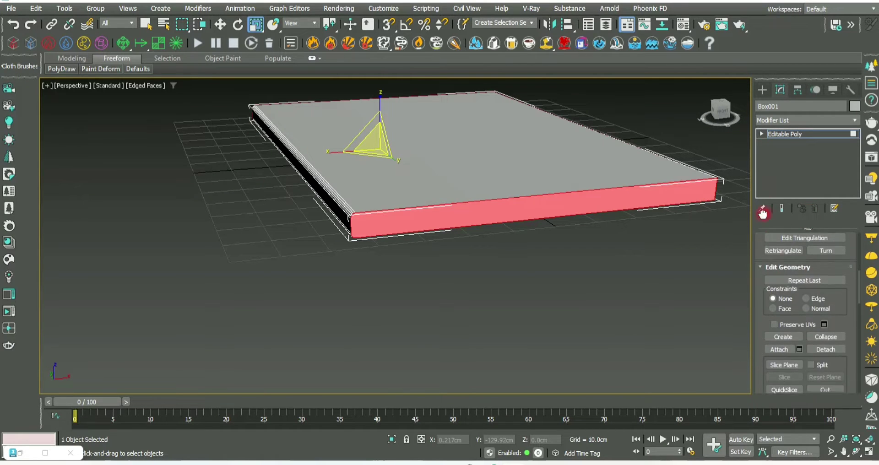
pyautogui.click(825, 316)
pyautogui.write('pages')
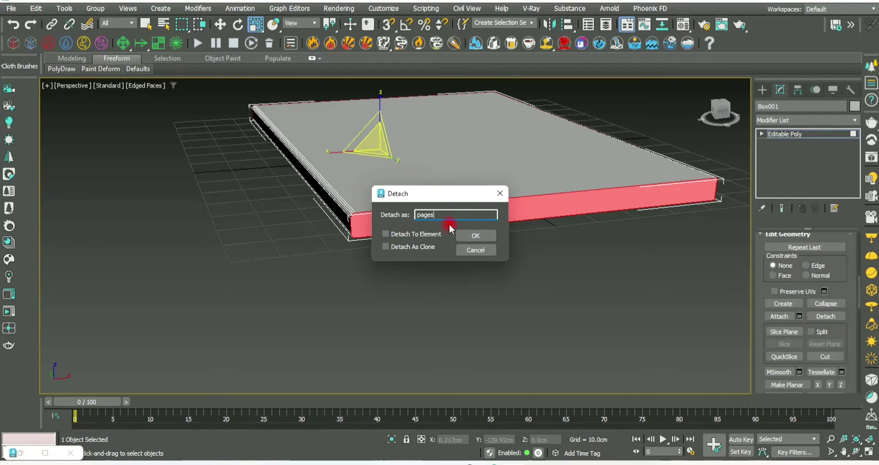
pyautogui.click(476, 235)
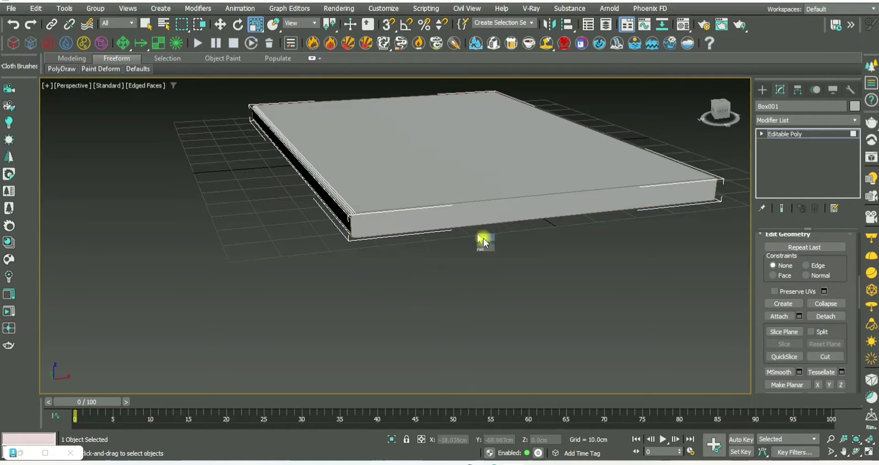
# Select the pages object and set its object colour to purple
pyautogui.click(804, 134)
pyautogui.click(712, 262)
pyautogui.click(660, 196)
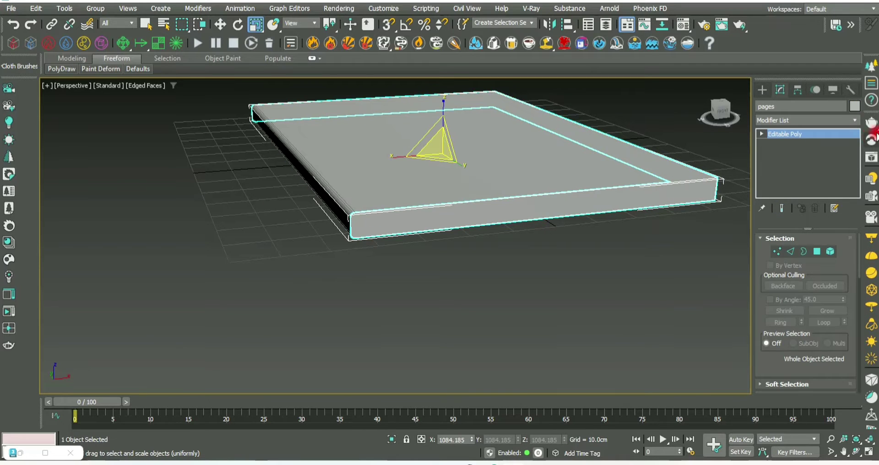
pyautogui.click(854, 106)
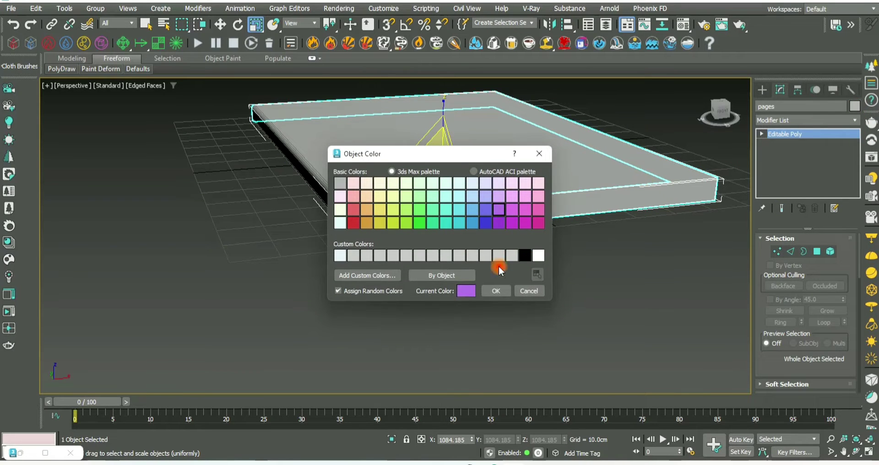
pyautogui.click(496, 291)
pyautogui.click(577, 317)
# Select the cover slab and open the Material Editor
pyautogui.moveTo(501, 260)
pyautogui.keyDown('alt'); pyautogui.mouseDown(button='middle')
pyautogui.moveTo(416, 229)
pyautogui.moveTo(455, 252)
pyautogui.mouseUp(button='middle'); pyautogui.keyUp('alt')
pyautogui.click(417, 229)
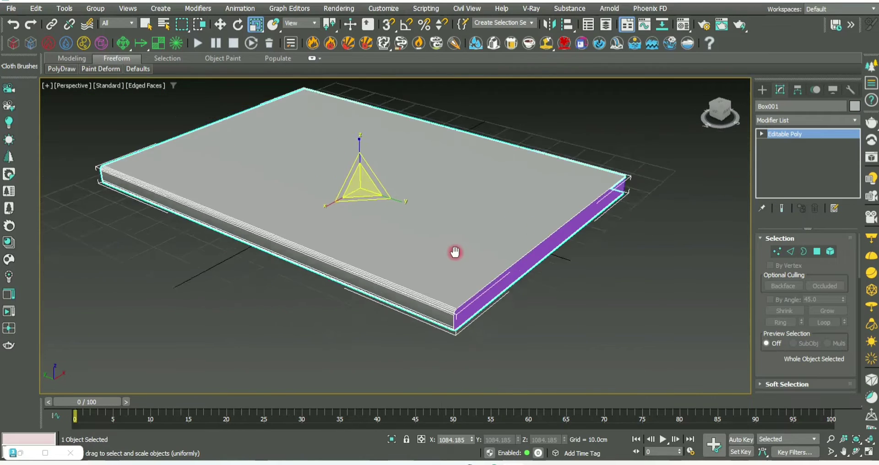
pyautogui.scroll(-3, 455, 251)
pyautogui.keyDown('alt'); pyautogui.moveTo(520, 290); pyautogui.dragTo(516, 265, button='middle'); pyautogui.keyUp('alt')
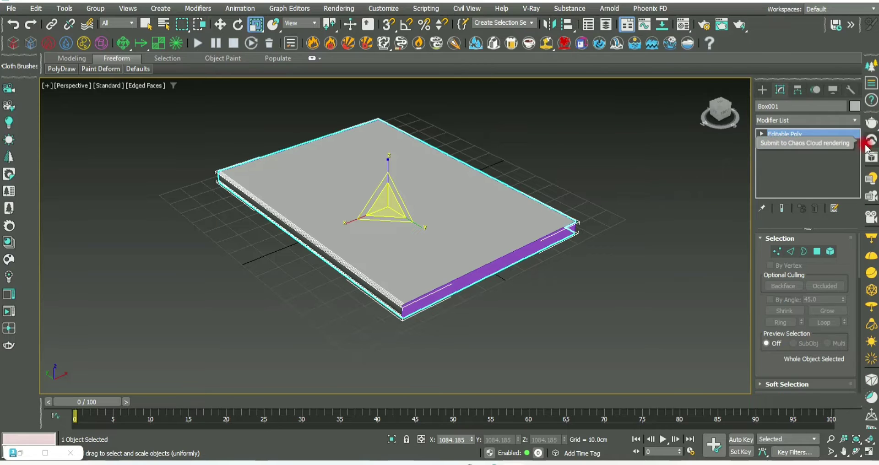
pyautogui.click(687, 28)
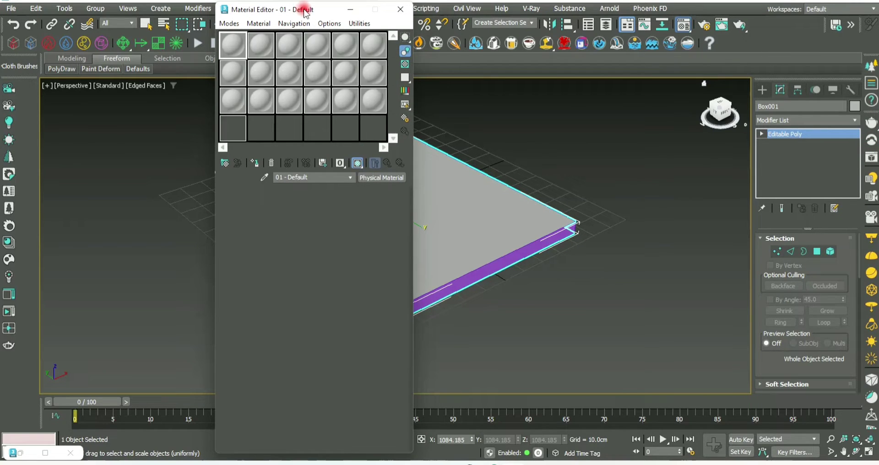
# Turn the first material slot into a VRayMtl
pyautogui.moveTo(302, 10)
pyautogui.mouseDown()
pyautogui.moveTo(607, 86)
pyautogui.moveTo(688, 73)
pyautogui.mouseUp()
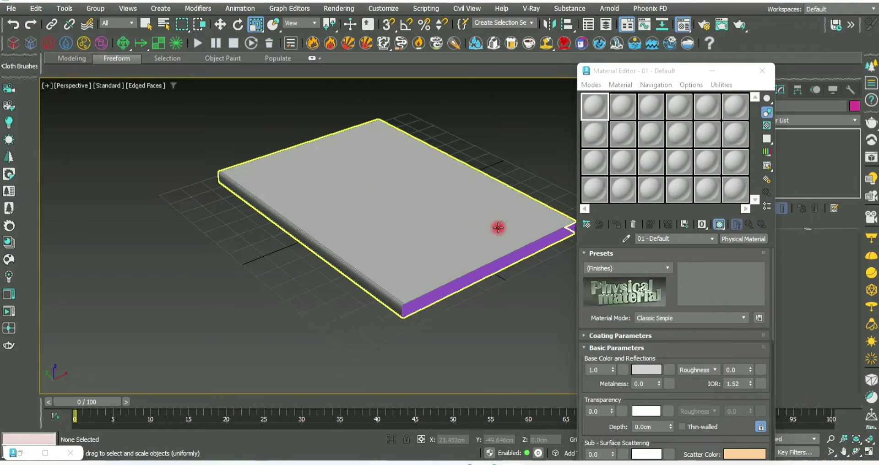
pyautogui.press('w')
pyautogui.moveTo(383, 219); pyautogui.dragTo(270, 241)
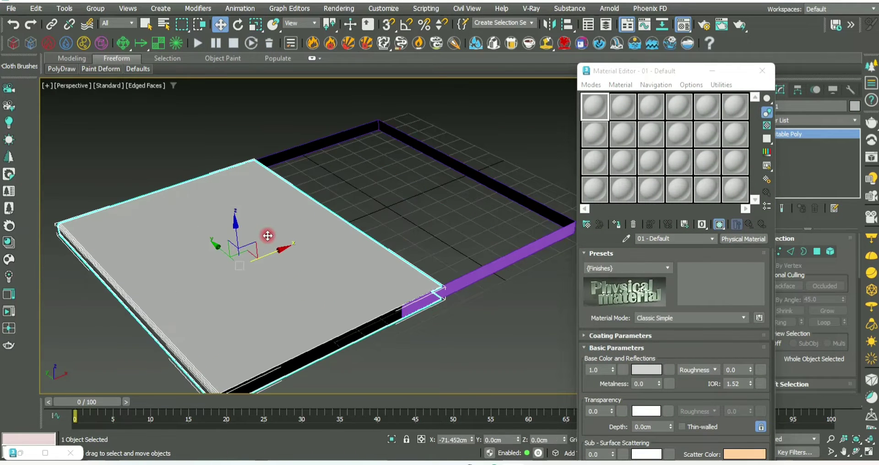
pyautogui.rightClick(270, 240)
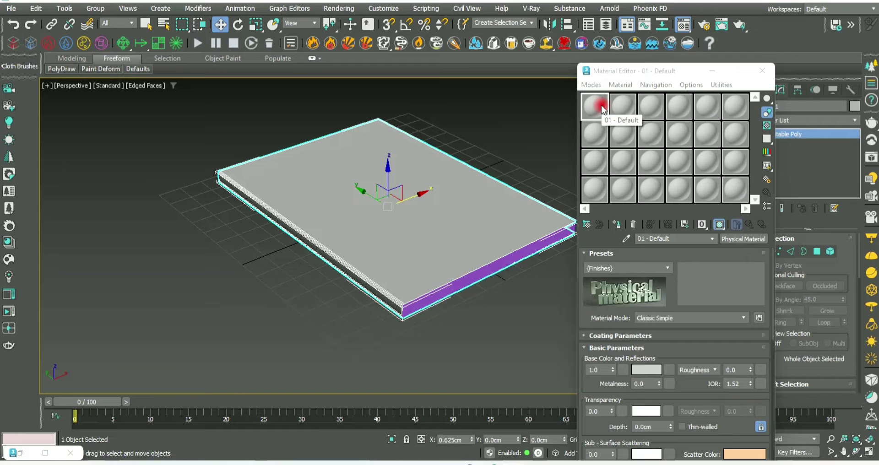
pyautogui.click(602, 109)
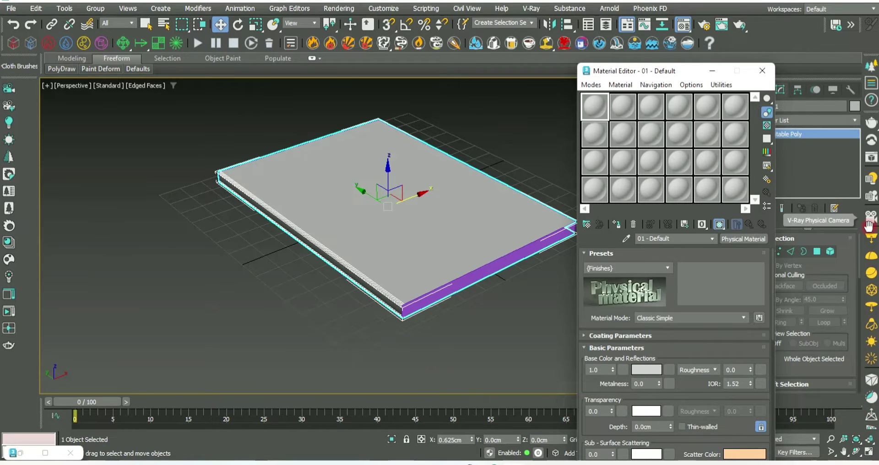
pyautogui.moveTo(869, 226); pyautogui.dragTo(870, 38)
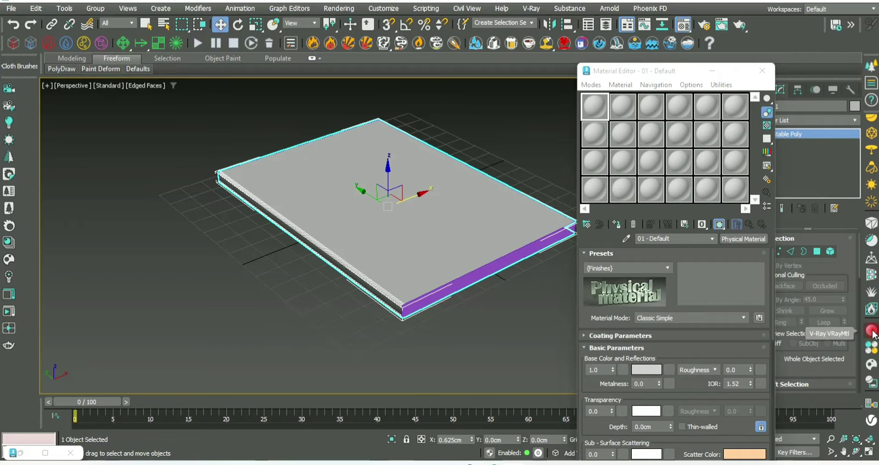
pyautogui.click(872, 331)
pyautogui.click(482, 270)
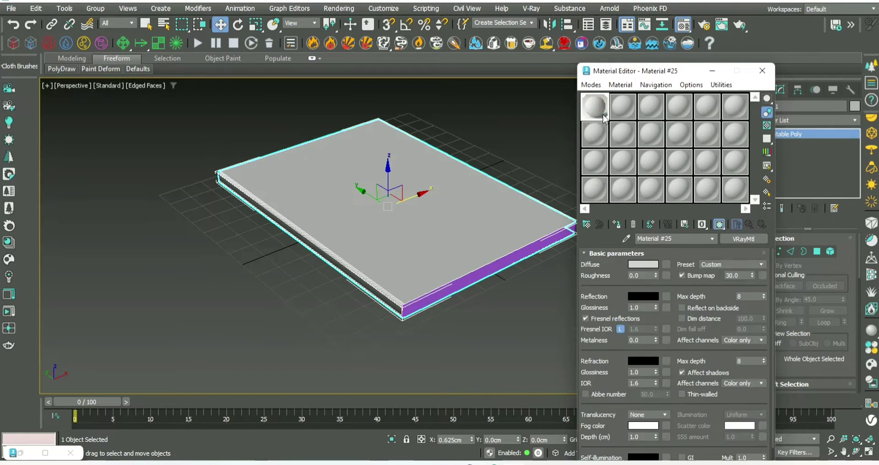
# Set the VRayMtl diffuse to pure white 255 and assign it to the slab
pyautogui.click(647, 266)
pyautogui.moveTo(505, 193); pyautogui.dragTo(506, 238)
pyautogui.click(587, 252)
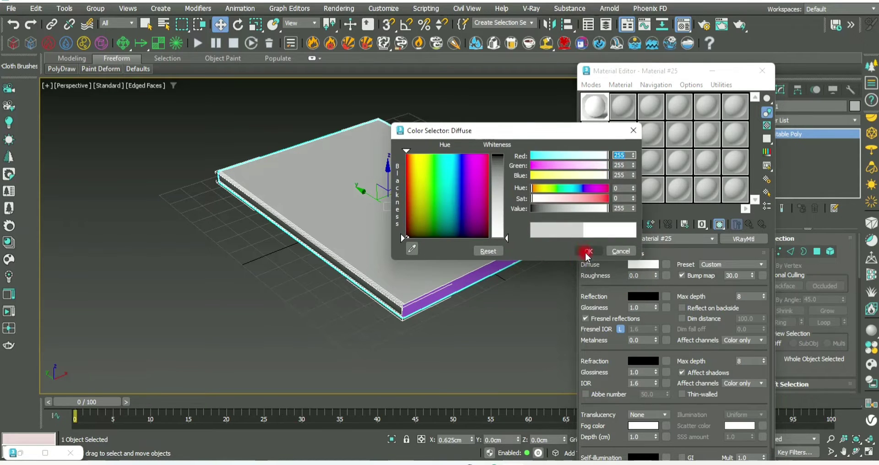
pyautogui.click(590, 143)
pyautogui.click(619, 228)
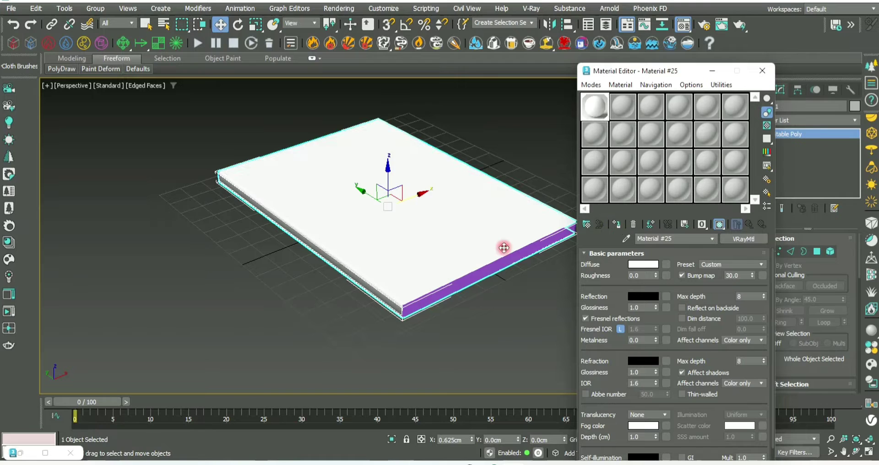
pyautogui.press('F4')
pyautogui.scroll(-3, 446, 245)
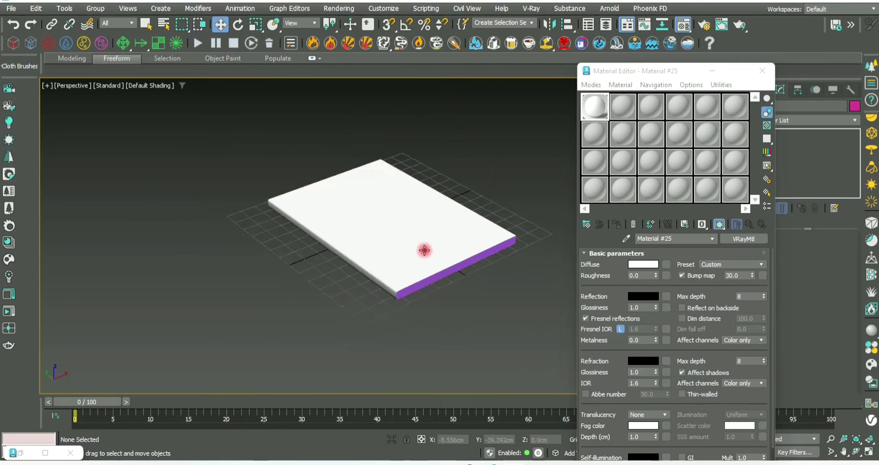
pyautogui.scroll(-2, 444, 247)
pyautogui.click(622, 107)
# Make the second slot a VRayMtl and open its diffuse map types
pyautogui.click(624, 106)
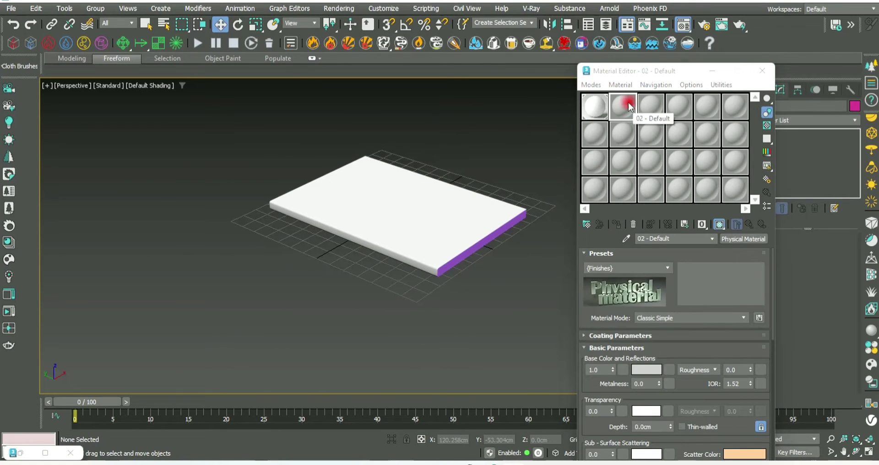
pyautogui.click(625, 133)
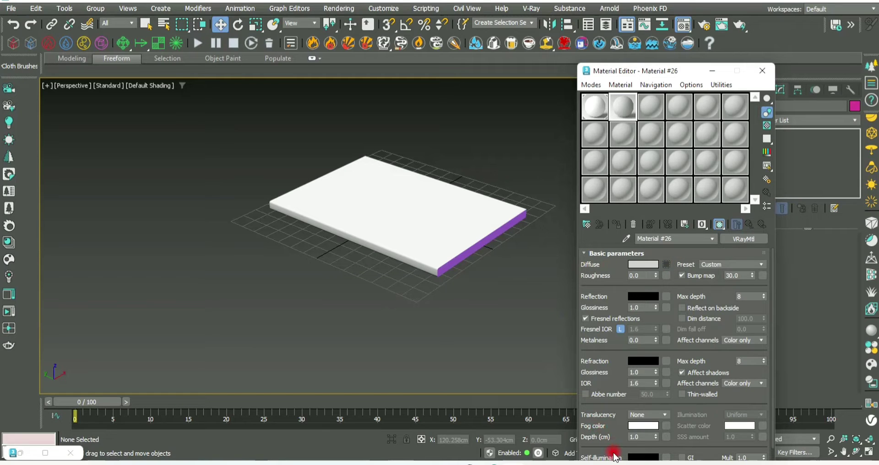
pyautogui.click(799, 463)
pyautogui.click(516, 304)
pyautogui.click(667, 264)
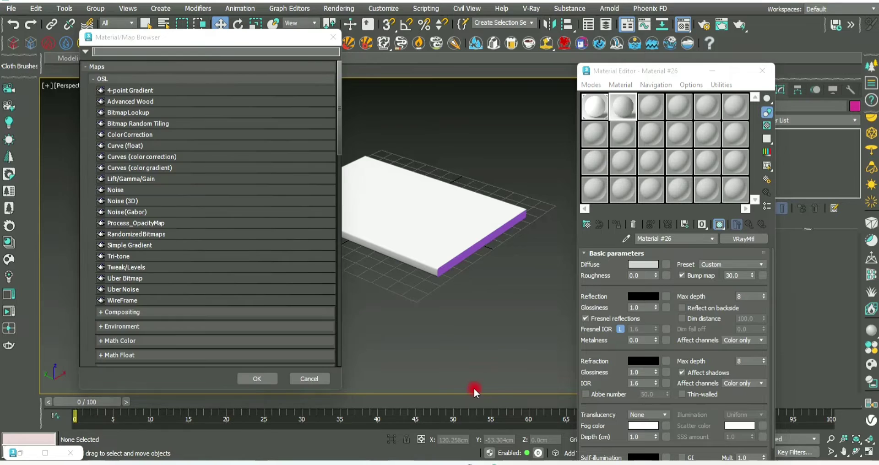
pyautogui.click(177, 59)
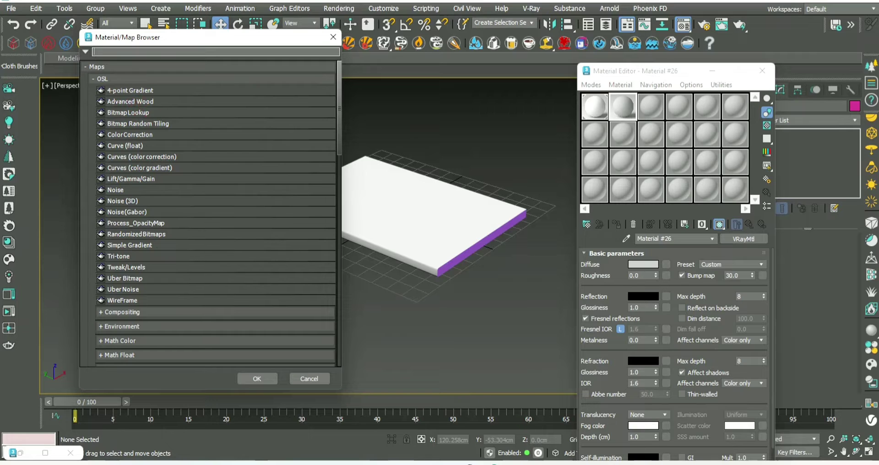
pyautogui.click(672, 419)
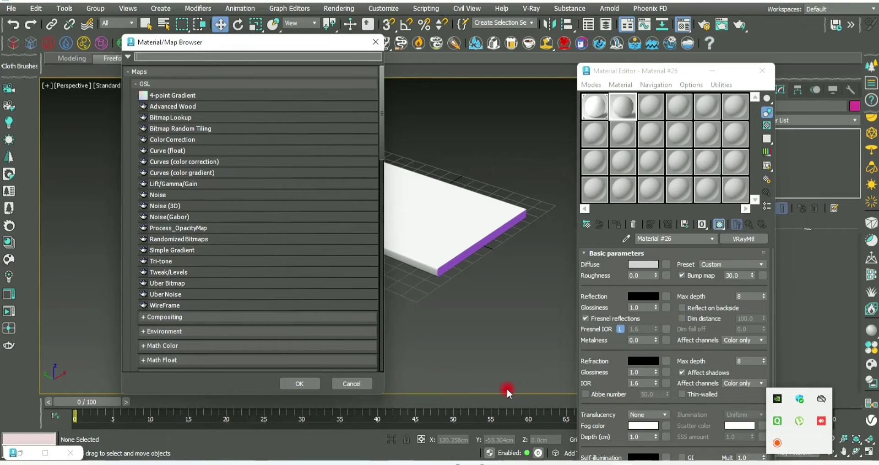
# Load vogue.jpg from the Desktop as a Bitmap diffuse map
pyautogui.scroll(-1, 238, 243)
pyautogui.scroll(-3, 236, 248)
pyautogui.scroll(-1, 235, 248)
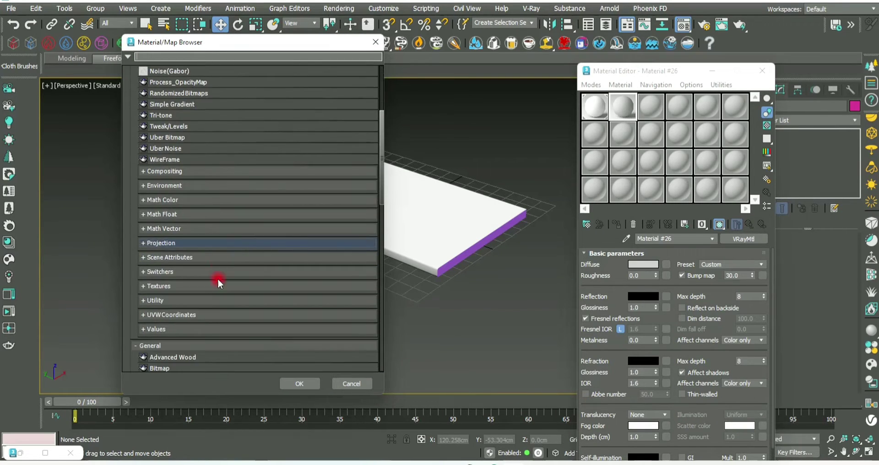
pyautogui.scroll(-3, 206, 295)
pyautogui.scroll(-4, 169, 245)
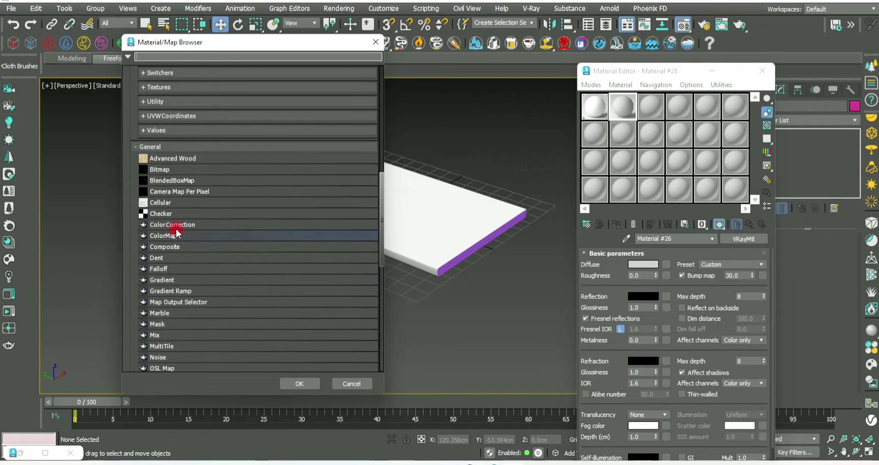
pyautogui.doubleClick(174, 171)
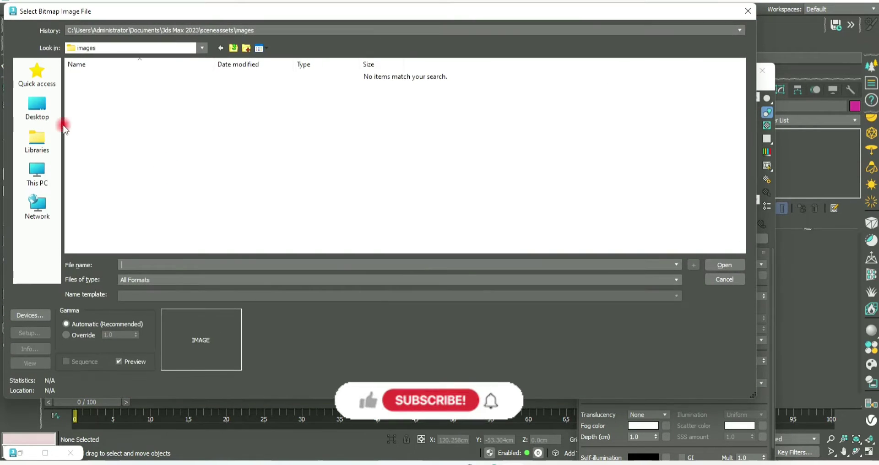
pyautogui.click(32, 100)
pyautogui.scroll(-2, 659, 165)
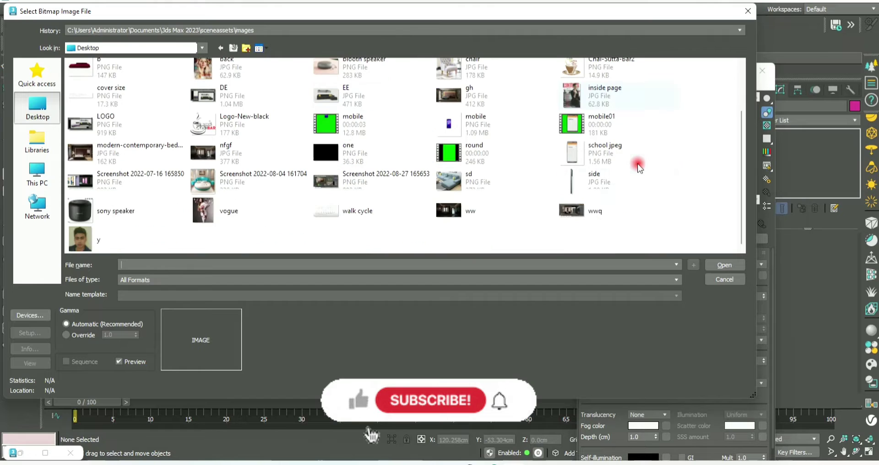
pyautogui.click(237, 198)
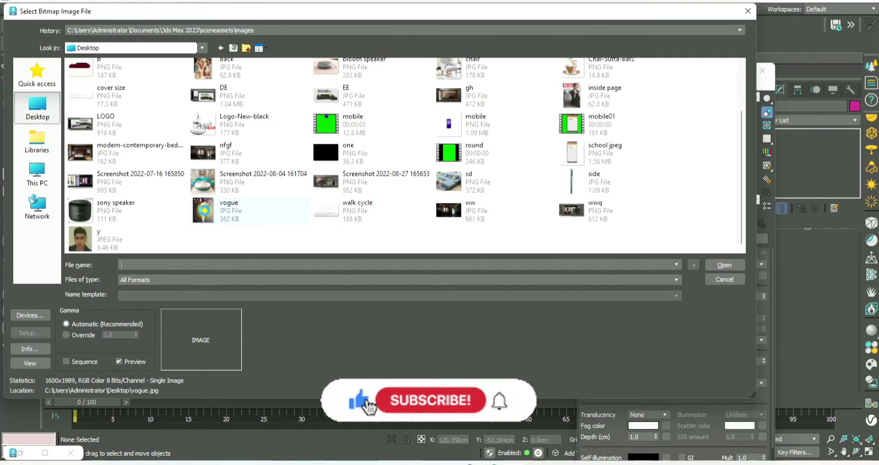
pyautogui.click(721, 274)
# Apply the vogue cover material to the box and select its top face
pyautogui.moveTo(622, 109); pyautogui.dragTo(441, 218)
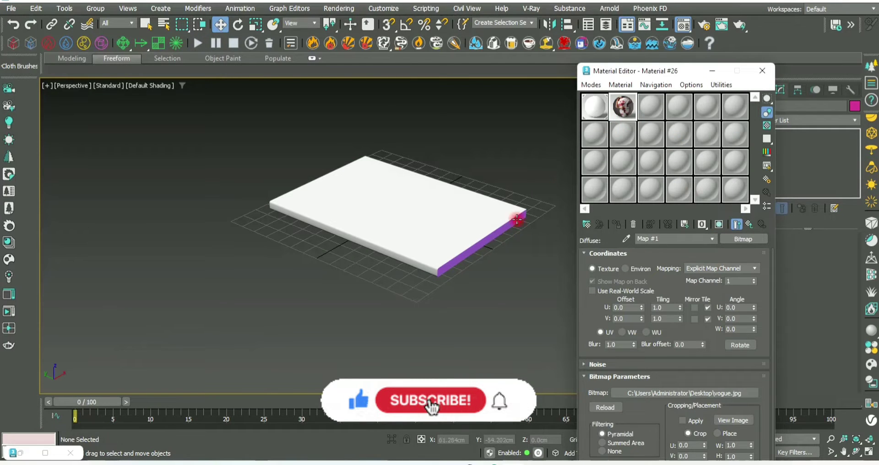
pyautogui.click(441, 219)
pyautogui.click(817, 251)
pyautogui.click(481, 231)
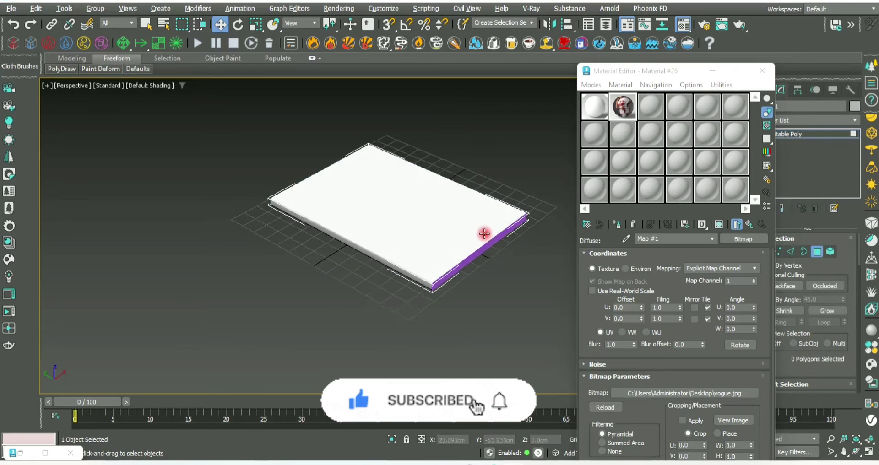
pyautogui.scroll(1, 424, 206)
pyautogui.scroll(3, 425, 228)
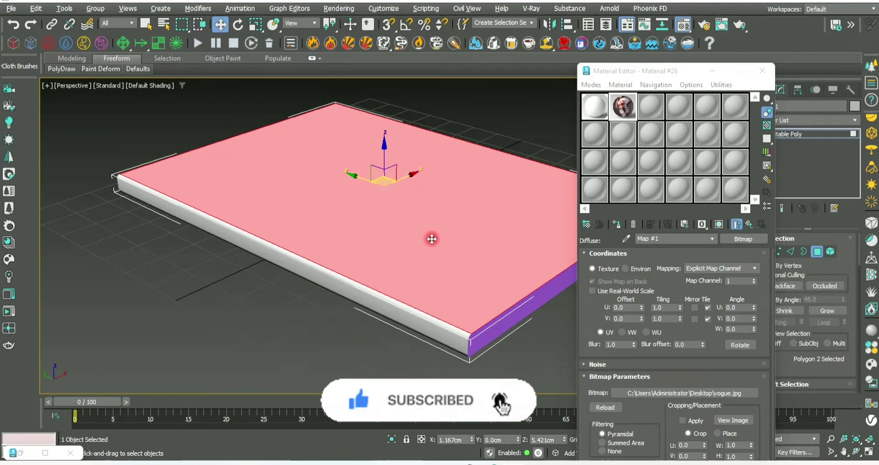
pyautogui.moveTo(431, 238)
pyautogui.mouseDown(button='middle')
pyautogui.moveTo(411, 256)
pyautogui.moveTo(473, 212)
pyautogui.mouseUp(button='middle')
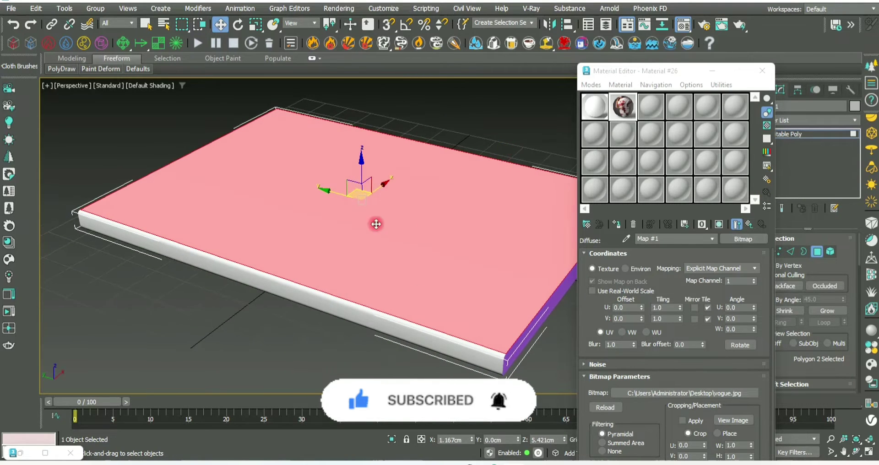
# Give Material #26 a grey reflection colour with reflection glossiness 0.99
pyautogui.click(622, 108)
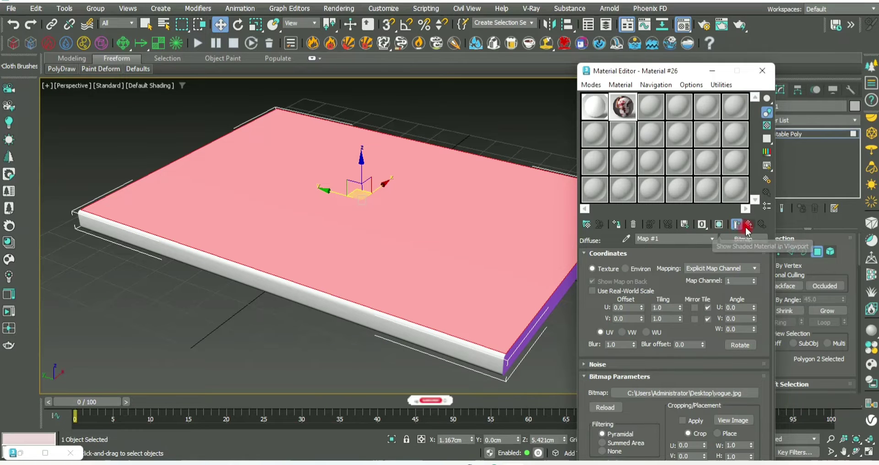
pyautogui.click(748, 224)
pyautogui.click(643, 297)
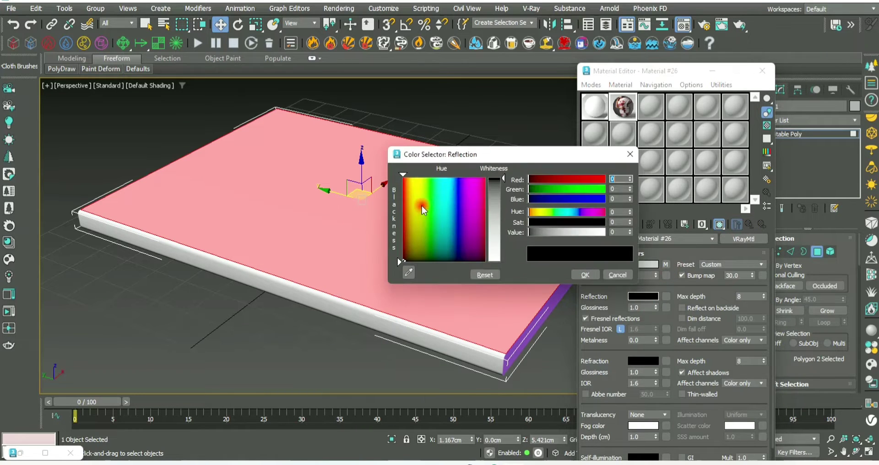
pyautogui.moveTo(504, 178); pyautogui.dragTo(504, 206)
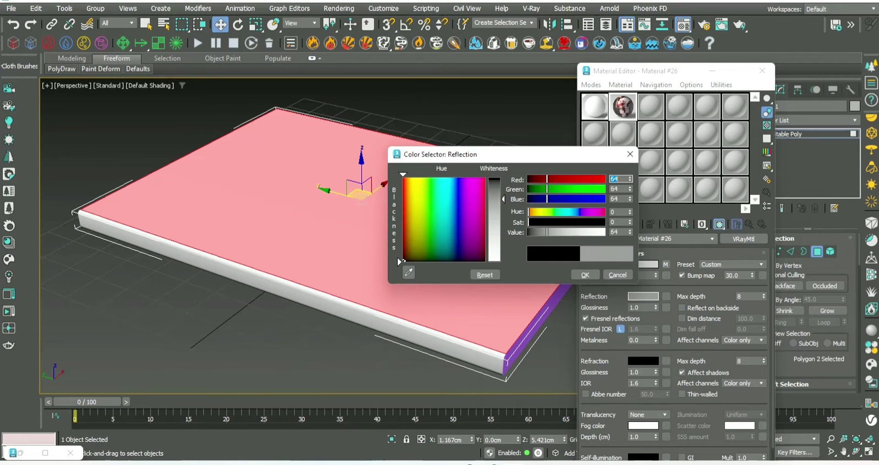
pyautogui.click(585, 274)
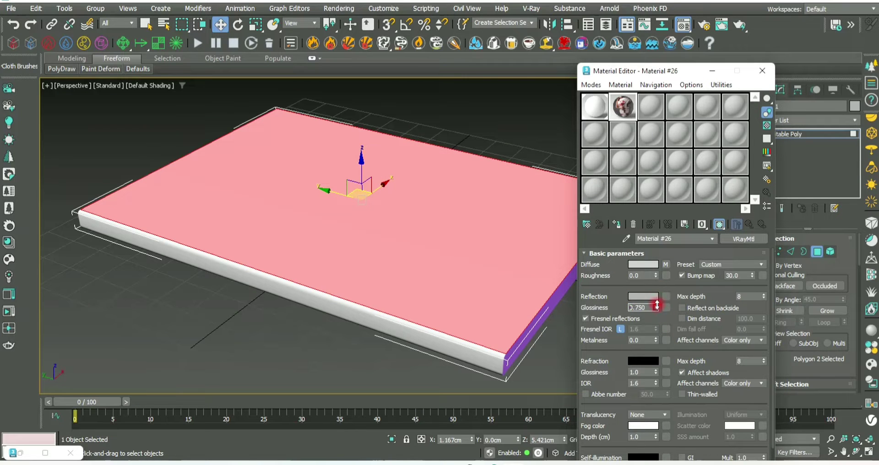
pyautogui.moveTo(658, 309); pyautogui.dragTo(658, 308)
pyautogui.write('99')
pyautogui.press('Return')
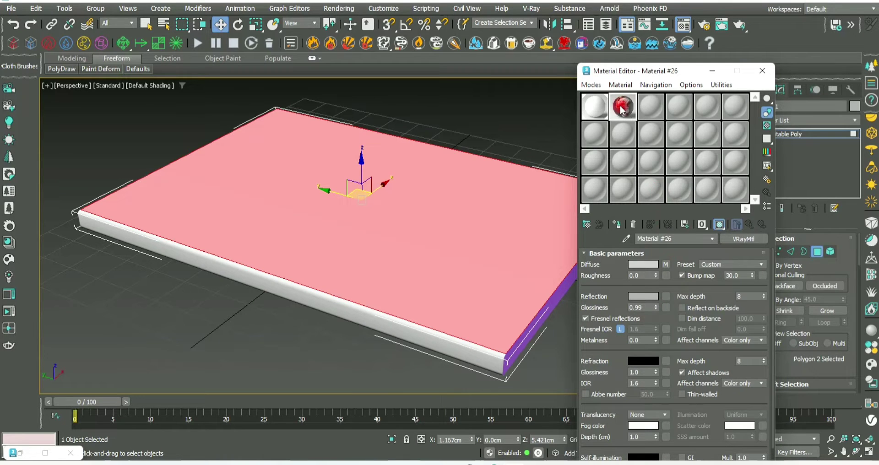
# Preview Material #26 enlarged and darken its reflection colour to grey 42,42,42
pyautogui.doubleClick(622, 110)
pyautogui.moveTo(177, 147); pyautogui.dragTo(372, 336)
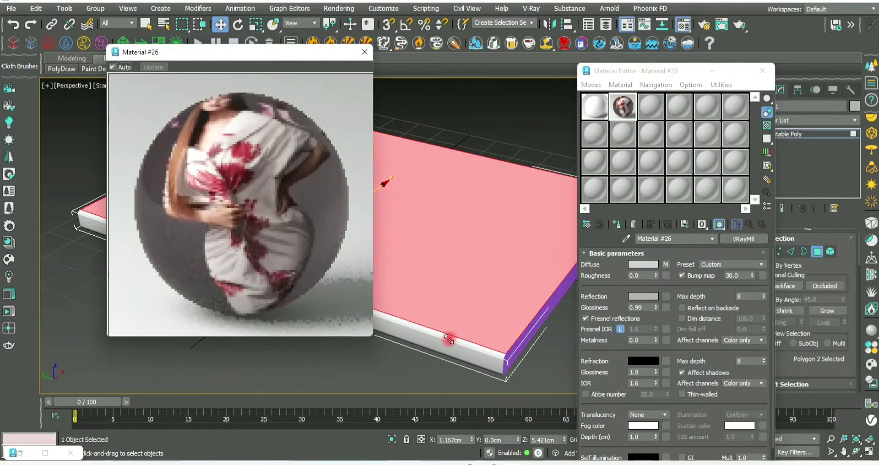
pyautogui.click(645, 296)
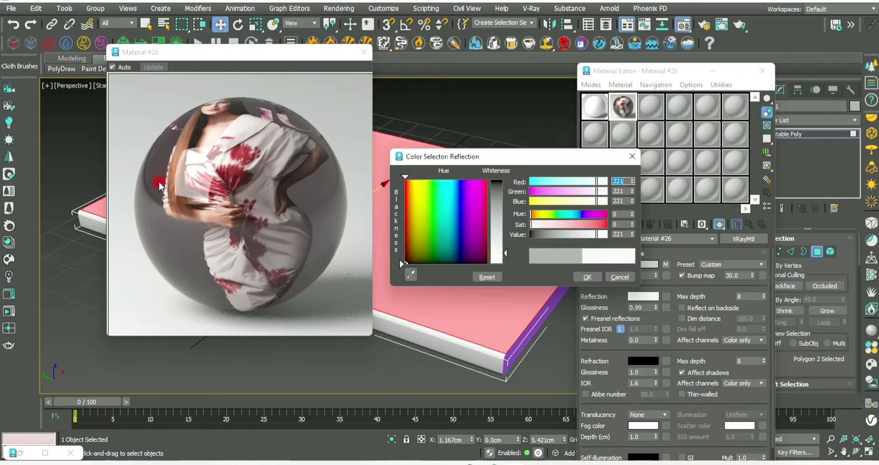
pyautogui.moveTo(505, 253)
pyautogui.mouseDown()
pyautogui.moveTo(506, 193)
pyautogui.moveTo(499, 195)
pyautogui.mouseUp()
pyautogui.click(588, 278)
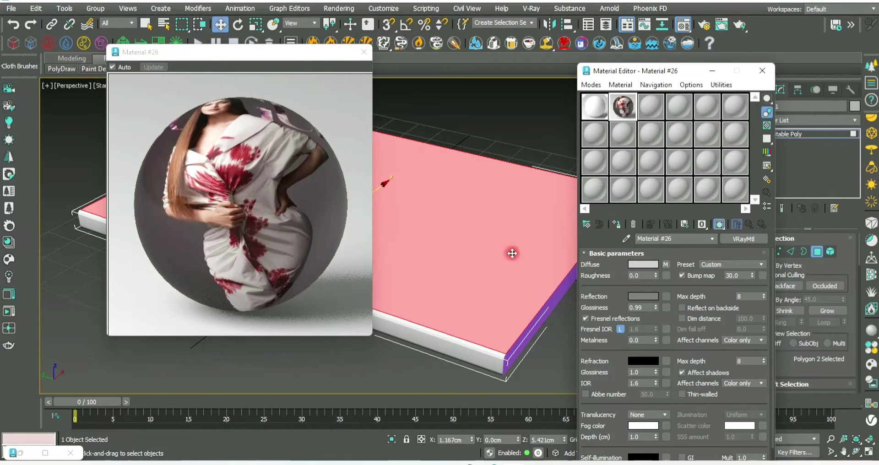
pyautogui.click(364, 53)
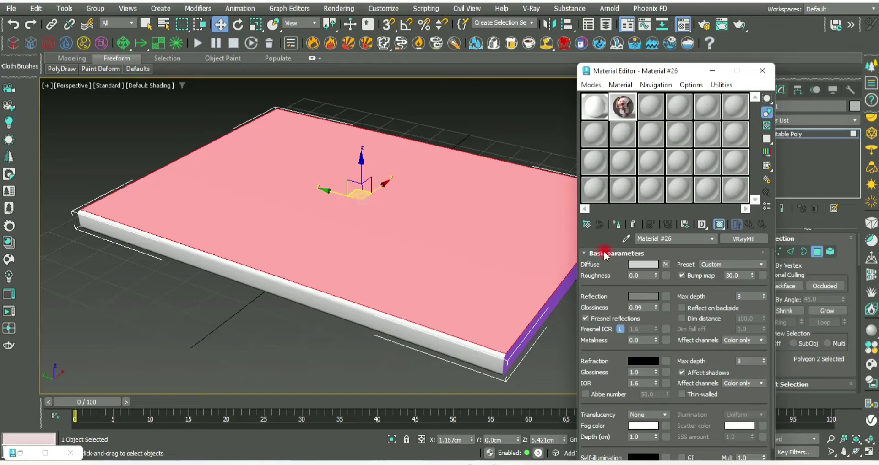
# Show the vogue material's texture on the magazine in the viewport
pyautogui.click(619, 226)
pyautogui.click(719, 224)
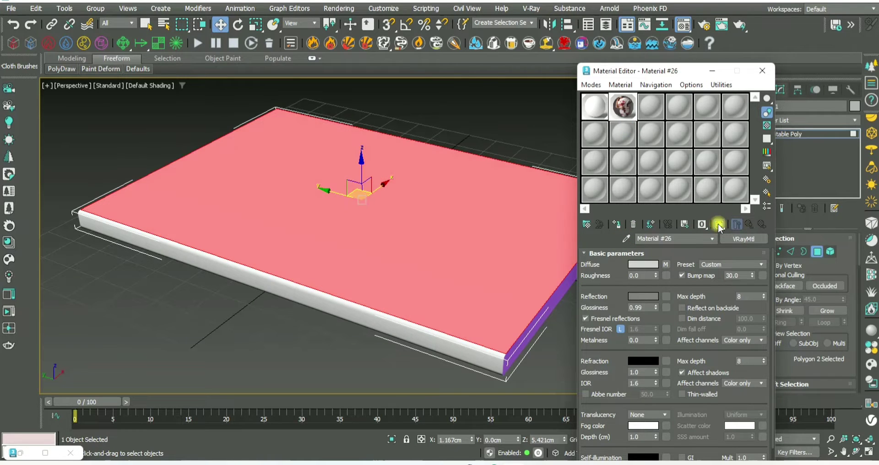
pyautogui.click(526, 141)
pyautogui.moveTo(526, 142)
pyautogui.keyDown('alt'); pyautogui.mouseDown(button='middle')
pyautogui.moveTo(452, 309)
pyautogui.moveTo(440, 223)
pyautogui.moveTo(443, 232)
pyautogui.mouseUp(button='middle'); pyautogui.keyUp('alt')
pyautogui.click(442, 232)
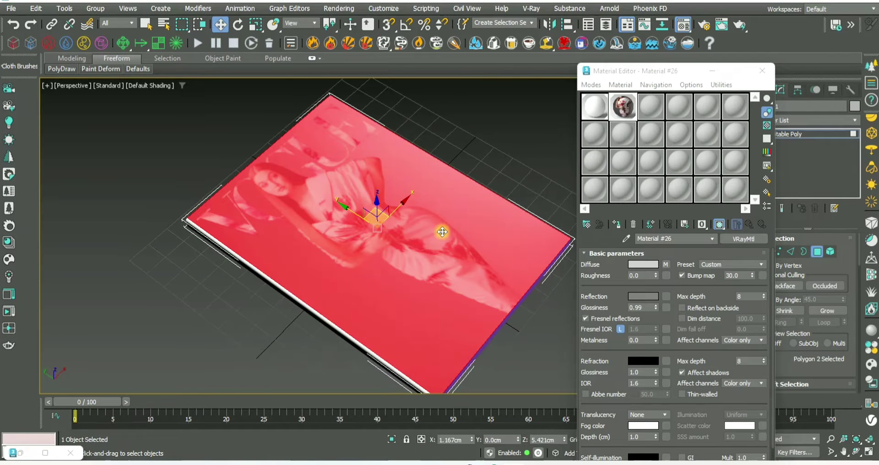
# Close the Material Editor and add a UVW Map modifier to the whole magazine
pyautogui.click(762, 71)
pyautogui.click(817, 252)
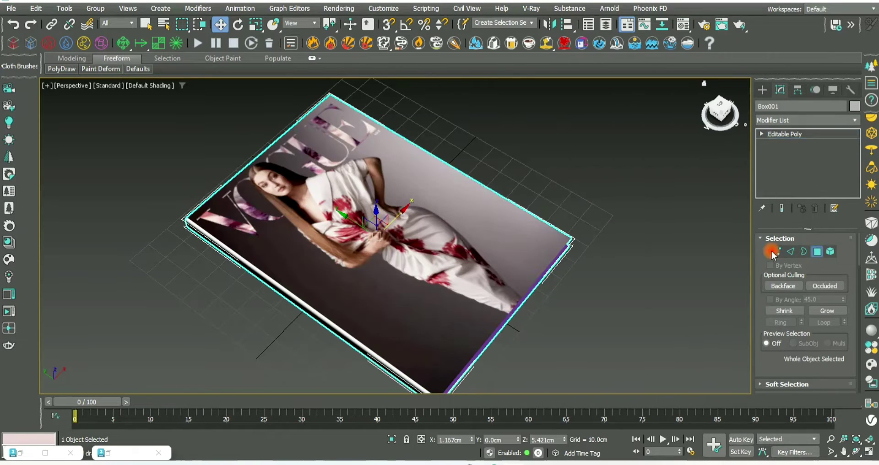
pyautogui.click(806, 121)
pyautogui.scroll(-10, 804, 138)
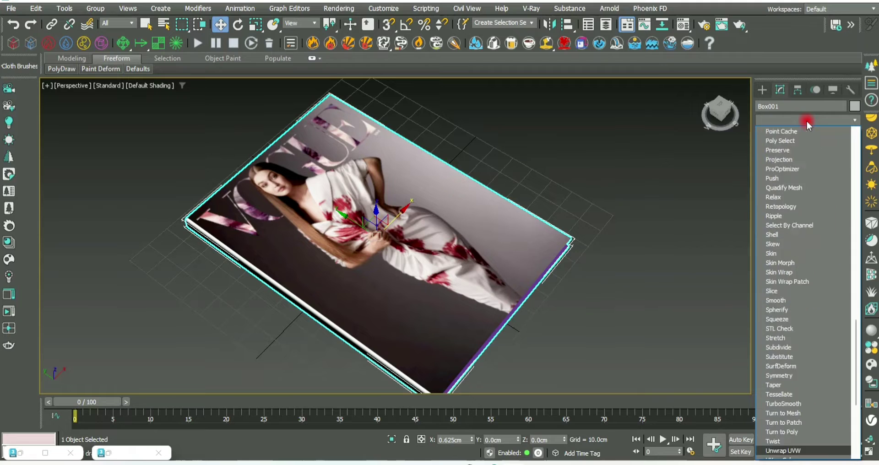
pyautogui.scroll(-5, 802, 206)
pyautogui.click(788, 329)
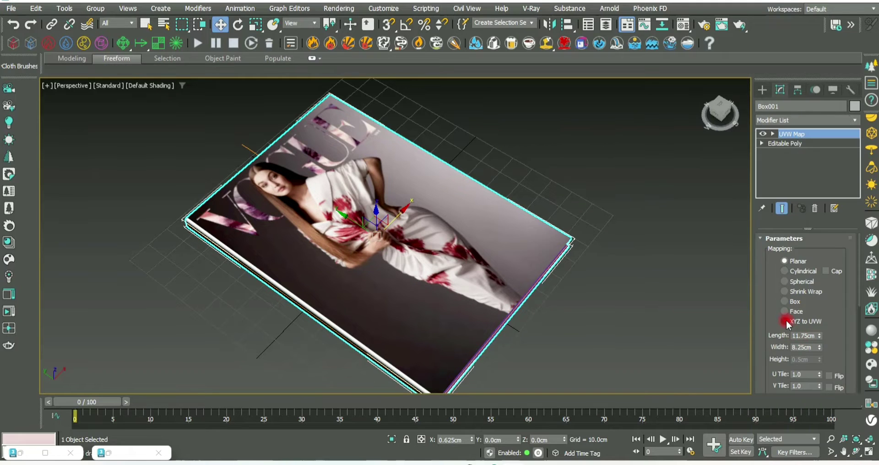
# Set the UVW Map to Box mapping, leaving Real-World Map Size off
pyautogui.moveTo(788, 323); pyautogui.dragTo(775, 217)
pyautogui.click(773, 312)
pyautogui.click(773, 312)
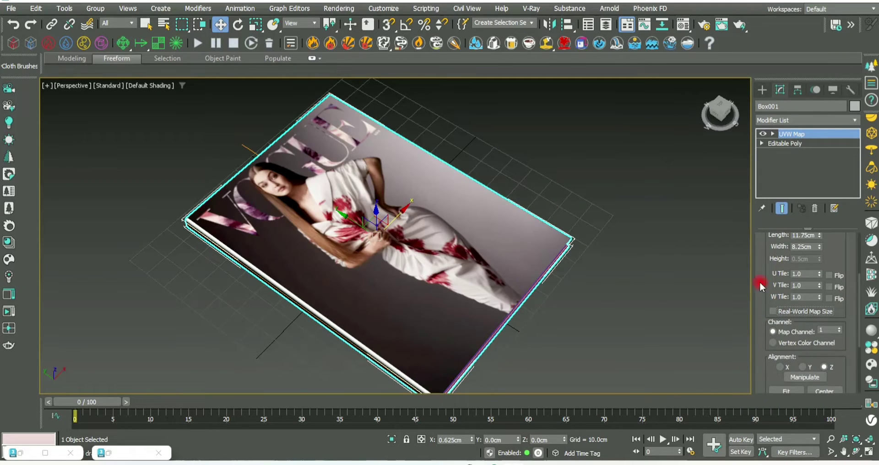
pyautogui.scroll(3, 778, 297)
pyautogui.click(785, 284)
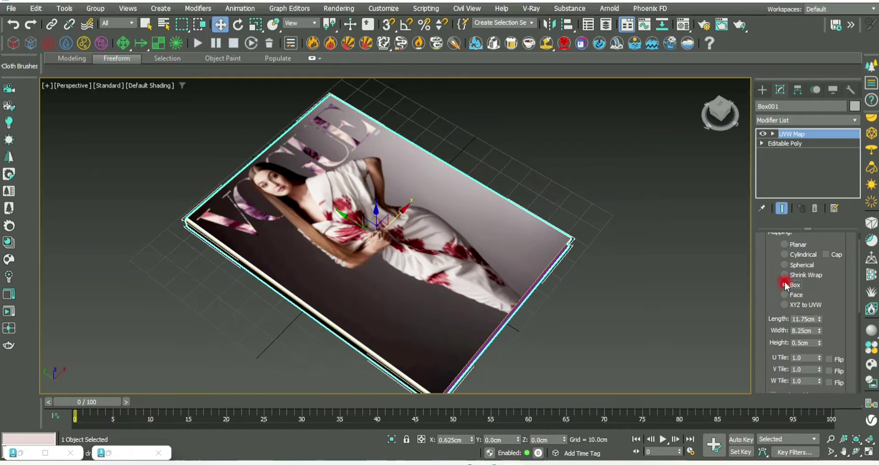
# Orbit around the magazine to inspect the box-mapped cover from top, low and underside angles
pyautogui.keyDown('alt'); pyautogui.moveTo(605, 293); pyautogui.dragTo(586, 308, button='middle'); pyautogui.keyUp('alt')
pyautogui.scroll(5, 503, 312)
pyautogui.scroll(-5, 641, 237)
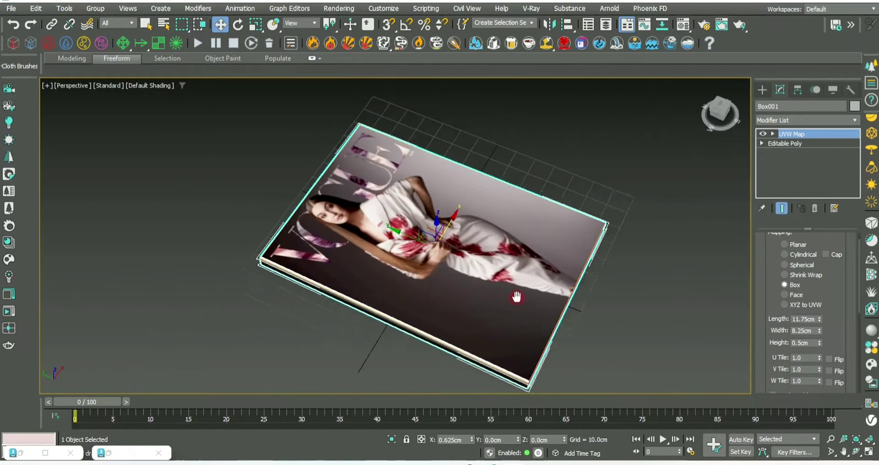
pyautogui.keyDown('alt'); pyautogui.moveTo(516, 298); pyautogui.dragTo(455, 300, button='middle'); pyautogui.keyUp('alt')
pyautogui.scroll(4, 422, 185)
pyautogui.scroll(-3, 423, 185)
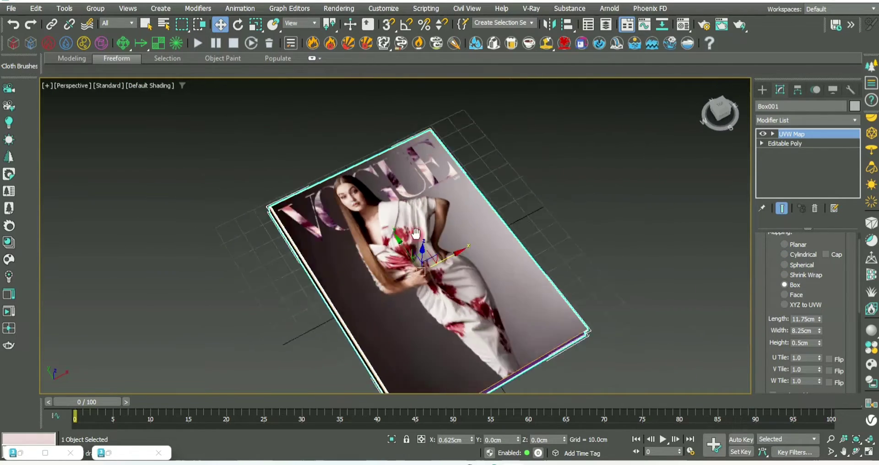
pyautogui.moveTo(422, 185)
pyautogui.keyDown('alt'); pyautogui.mouseDown(button='middle')
pyautogui.moveTo(463, 239)
pyautogui.moveTo(579, 208)
pyautogui.mouseUp(button='middle'); pyautogui.keyUp('alt')
pyautogui.scroll(2, 463, 239)
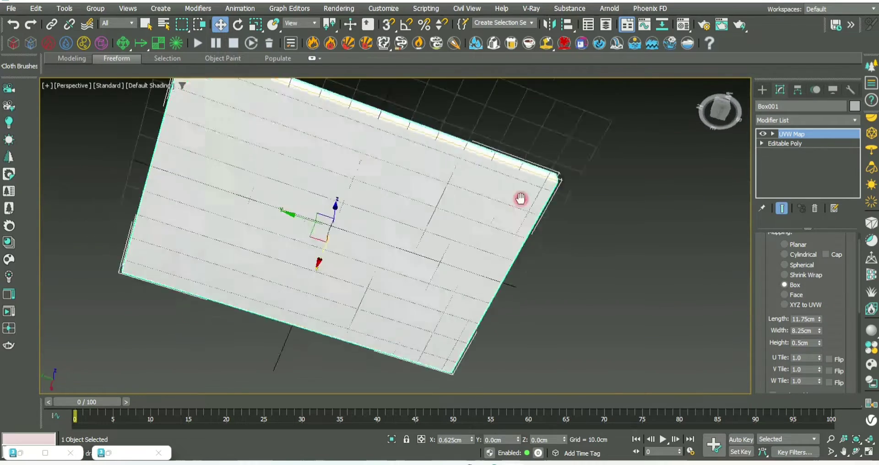
pyautogui.scroll(-3, 422, 237)
pyautogui.moveTo(421, 238)
pyautogui.keyDown('alt'); pyautogui.mouseDown(button='middle')
pyautogui.moveTo(399, 221)
pyautogui.moveTo(467, 222)
pyautogui.mouseUp(button='middle'); pyautogui.keyUp('alt')
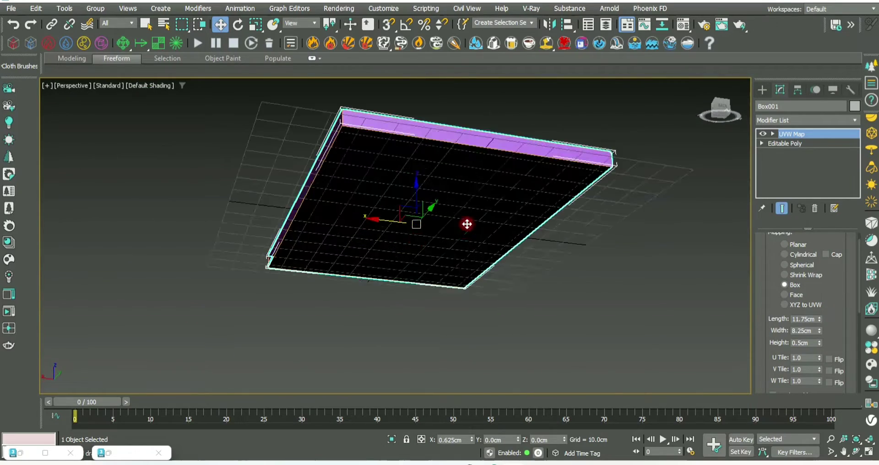
pyautogui.scroll(3, 450, 171)
# Select the magazine's bottom polygon and copy the cover material into a new slot
pyautogui.click(784, 181)
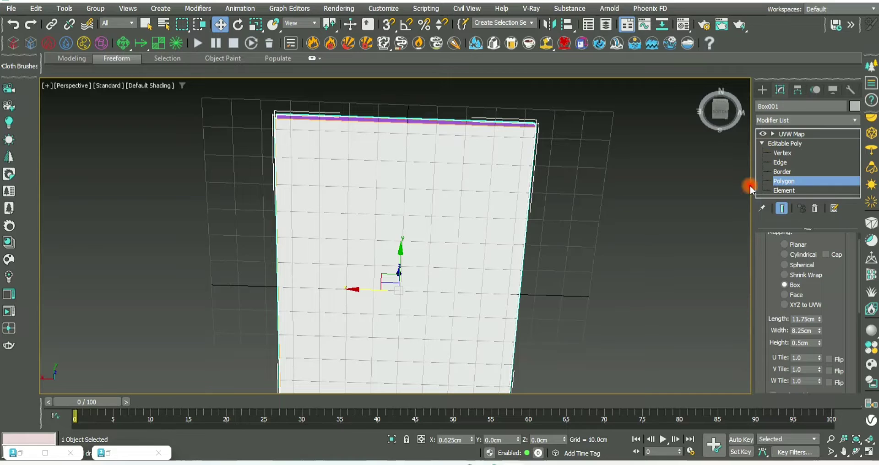
pyautogui.click(428, 225)
pyautogui.scroll(-2, 458, 238)
pyautogui.click(659, 34)
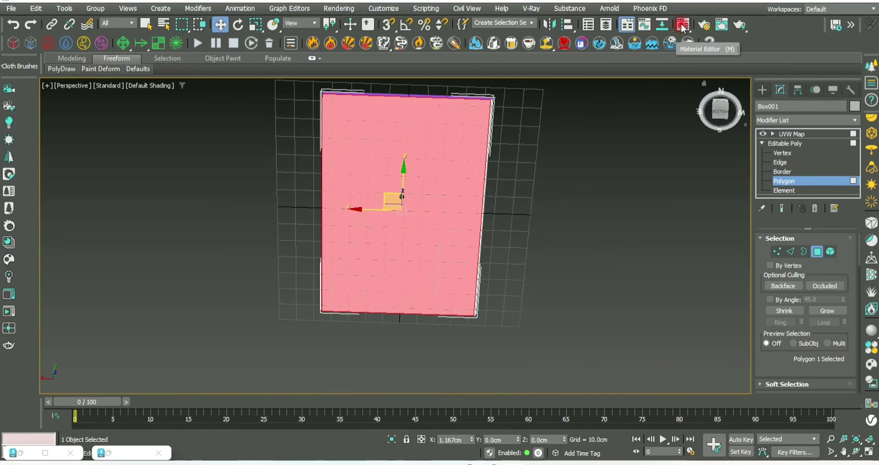
pyautogui.click(659, 110)
pyautogui.moveTo(662, 114)
pyautogui.mouseDown()
pyautogui.moveTo(631, 110)
pyautogui.moveTo(652, 110)
pyautogui.mouseUp()
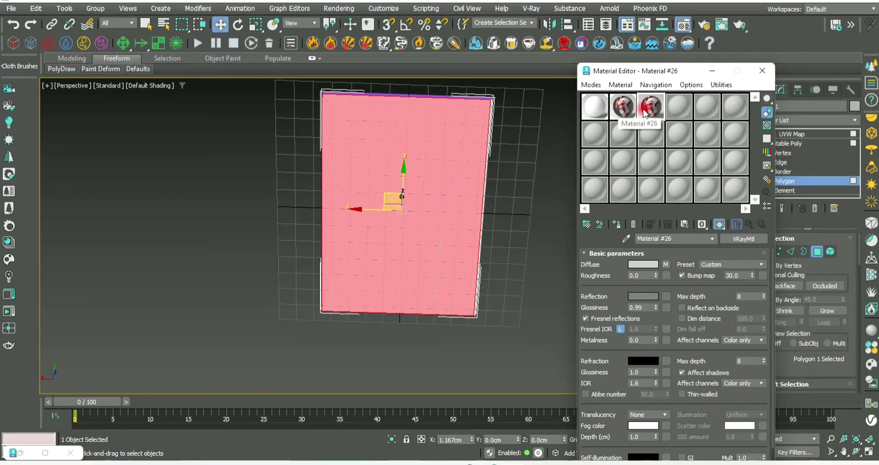
# Replace the copied material's diffuse bitmap with back.jpg
pyautogui.click(666, 265)
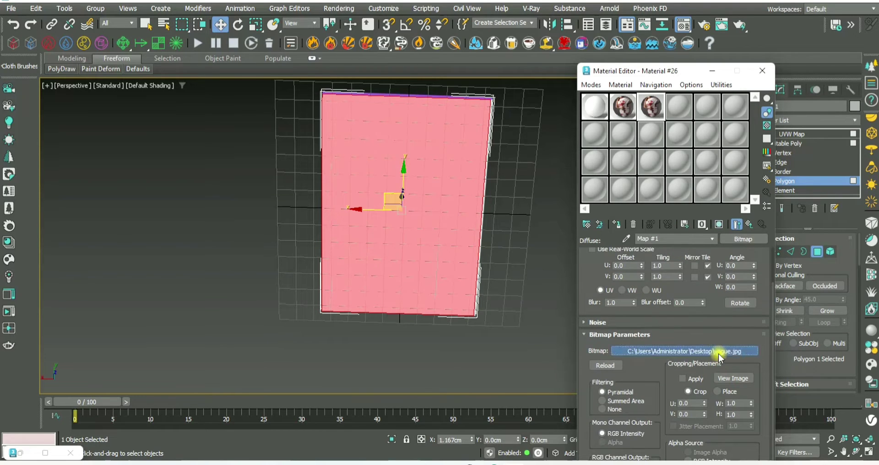
pyautogui.click(718, 352)
pyautogui.scroll(-2, 474, 177)
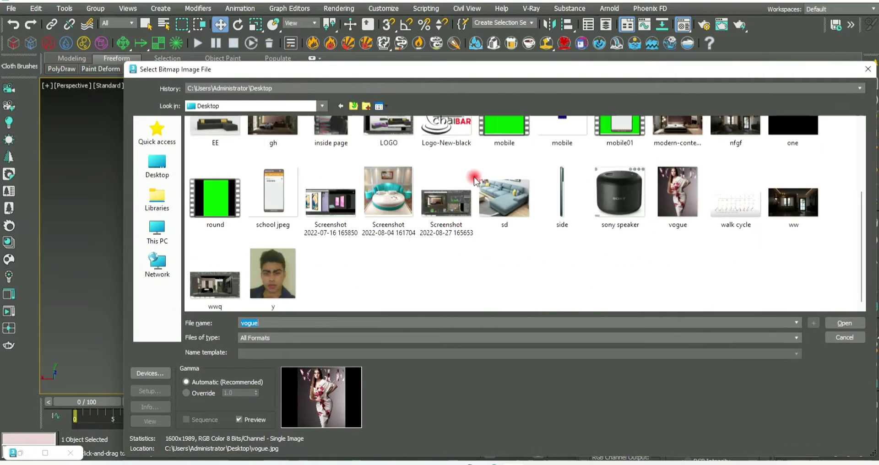
pyautogui.scroll(2, 474, 176)
pyautogui.click(492, 167)
pyautogui.click(845, 323)
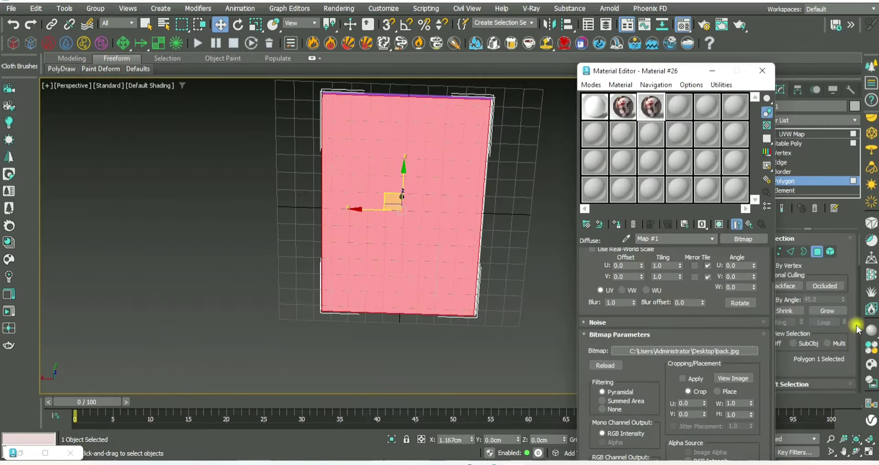
# Assign the new material to the bottom face and name it 'back cover of vogue'
pyautogui.click(616, 225)
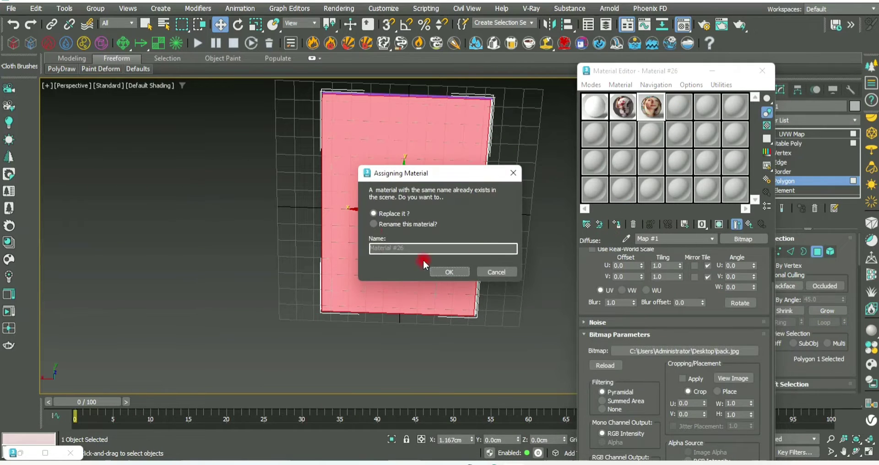
pyautogui.click(412, 251)
pyautogui.write('back cover of vogue')
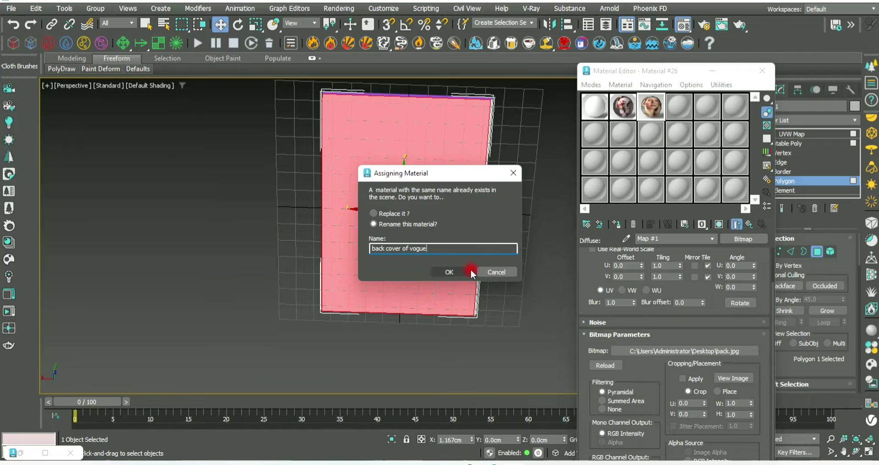
pyautogui.click(451, 272)
# Deselect the face, orbit to check the back cover, and exit polygon level
pyautogui.click(518, 253)
pyautogui.moveTo(507, 213)
pyautogui.keyDown('alt'); pyautogui.mouseDown(button='middle')
pyautogui.moveTo(312, 369)
pyautogui.moveTo(343, 278)
pyautogui.moveTo(424, 298)
pyautogui.moveTo(364, 269)
pyautogui.moveTo(368, 243)
pyautogui.moveTo(400, 261)
pyautogui.moveTo(273, 261)
pyautogui.moveTo(297, 251)
pyautogui.mouseUp(button='middle'); pyautogui.keyUp('alt')
pyautogui.scroll(3, 367, 238)
pyautogui.click(817, 251)
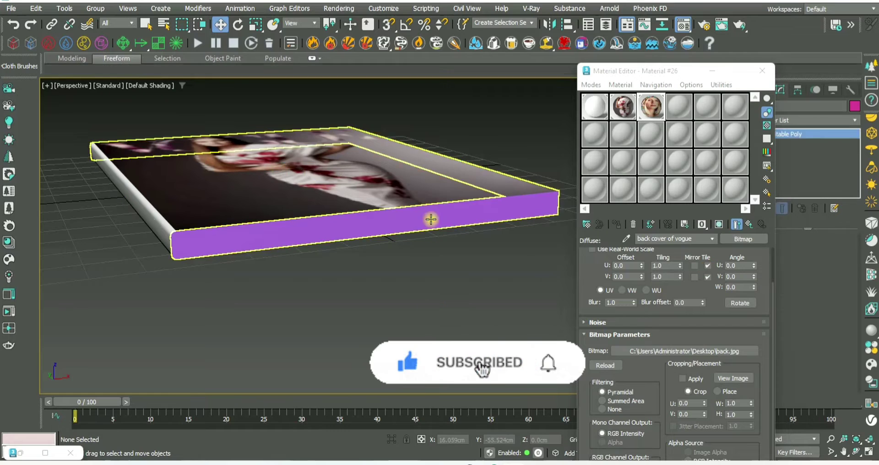
# Unhide all scene objects, switch to Edge level with edged faces, and maximize the front view
pyautogui.scroll(2, 428, 216)
pyautogui.scroll(2, 412, 243)
pyautogui.moveTo(404, 252)
pyautogui.keyDown('alt'); pyautogui.mouseDown(button='middle')
pyautogui.moveTo(451, 238)
pyautogui.moveTo(496, 237)
pyautogui.moveTo(249, 233)
pyautogui.moveTo(247, 226)
pyautogui.moveTo(412, 225)
pyautogui.moveTo(388, 221)
pyautogui.moveTo(399, 289)
pyautogui.mouseUp(button='middle'); pyautogui.keyUp('alt')
pyautogui.click(390, 440)
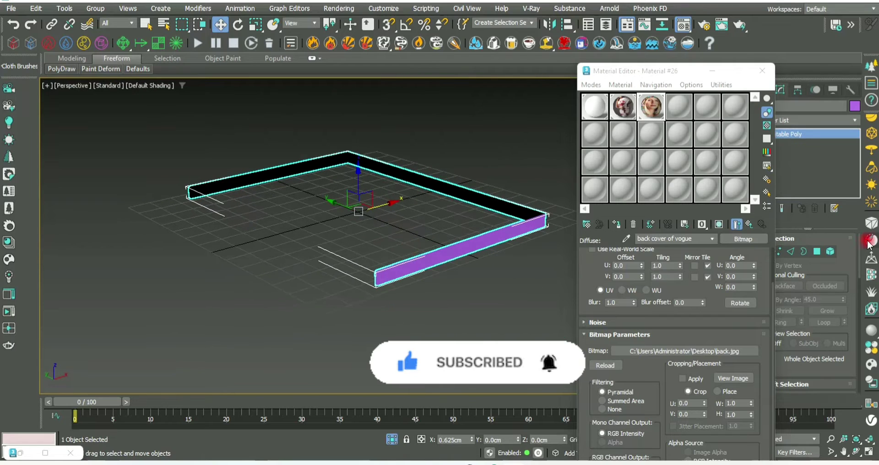
pyautogui.click(791, 252)
pyautogui.scroll(5, 420, 275)
pyautogui.press('F4')
pyautogui.moveTo(419, 276)
pyautogui.keyDown('alt'); pyautogui.mouseDown(button='middle')
pyautogui.moveTo(374, 254)
pyautogui.moveTo(330, 265)
pyautogui.moveTo(485, 191)
pyautogui.moveTo(464, 246)
pyautogui.mouseUp(button='middle'); pyautogui.keyUp('alt')
pyautogui.hotkey('alt', 'w')
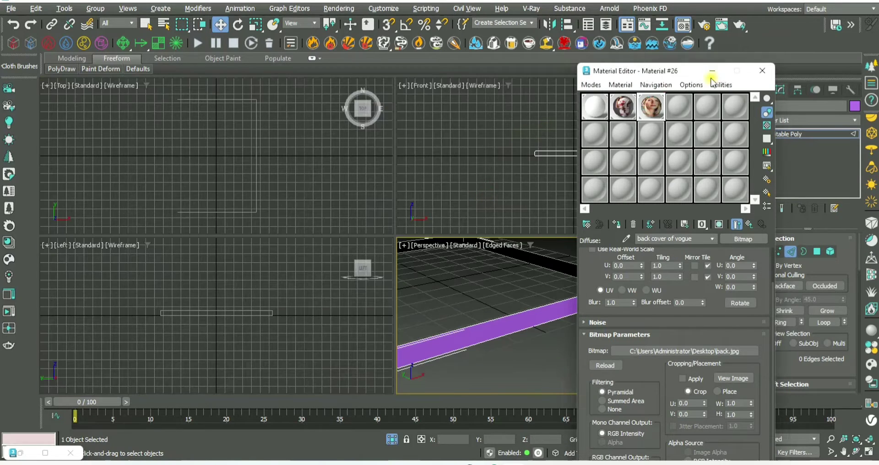
pyautogui.click(712, 71)
pyautogui.hotkey('alt', 'w')
pyautogui.scroll(5, 521, 186)
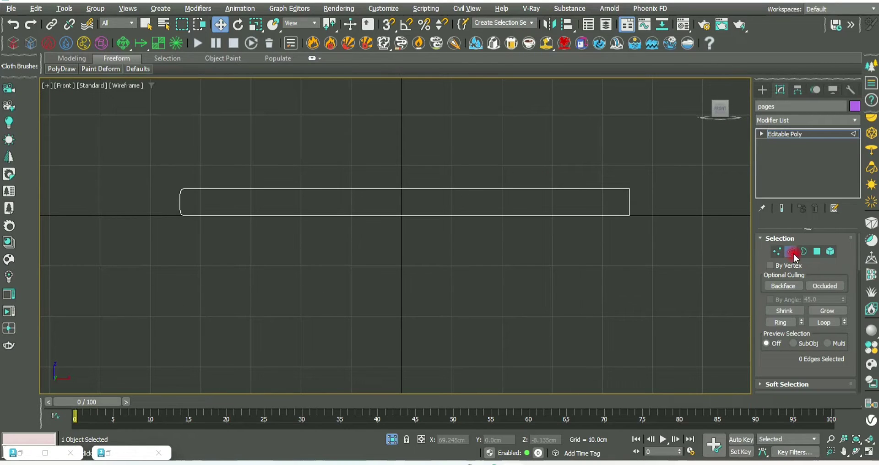
pyautogui.moveTo(760, 324); pyautogui.dragTo(771, 141)
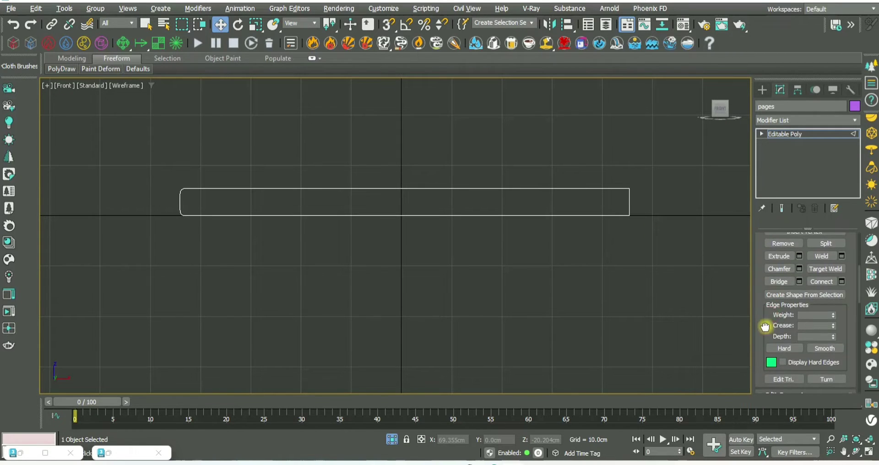
pyautogui.moveTo(767, 330); pyautogui.dragTo(773, 148)
# Turn on Slice Plane and position it across the pages slab
pyautogui.click(783, 314)
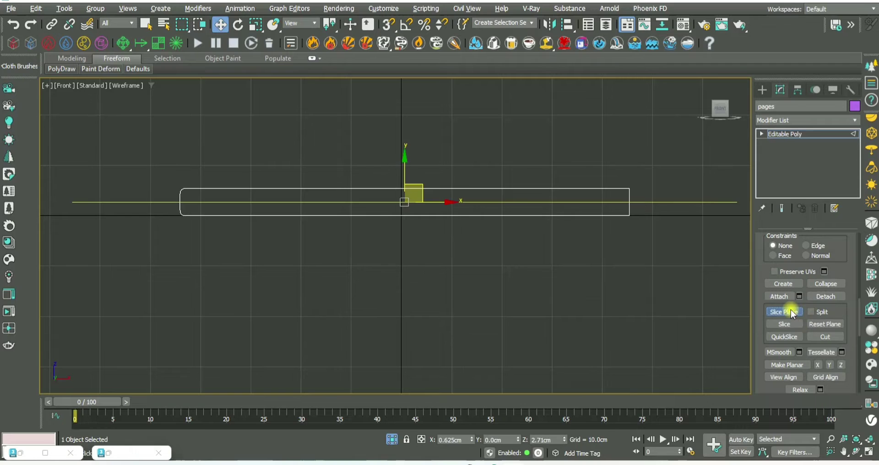
pyautogui.moveTo(470, 244)
pyautogui.mouseDown(button='middle')
pyautogui.moveTo(559, 281)
pyautogui.moveTo(421, 225)
pyautogui.mouseUp(button='middle')
pyautogui.scroll(4, 420, 225)
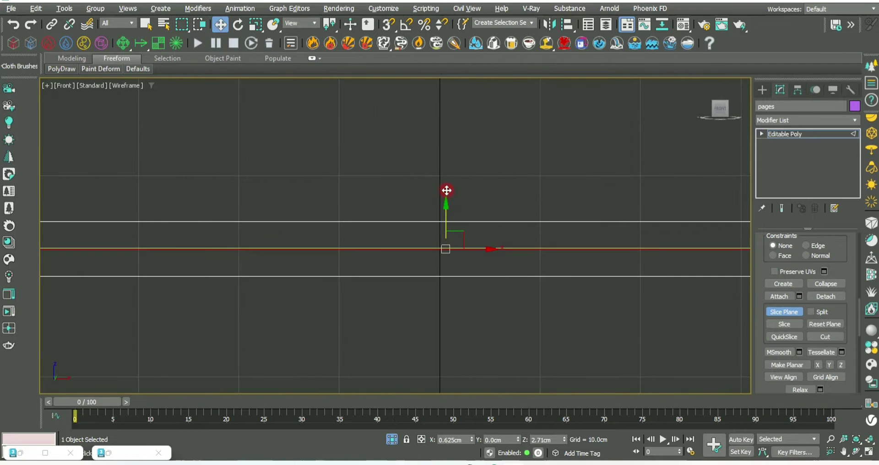
pyautogui.moveTo(445, 213)
pyautogui.mouseDown()
pyautogui.moveTo(446, 190)
pyautogui.moveTo(449, 202)
pyautogui.mouseUp()
# Slice the pages repeatedly at several plane heights, then turn Slice Plane off
pyautogui.click(785, 325)
pyautogui.click(527, 252)
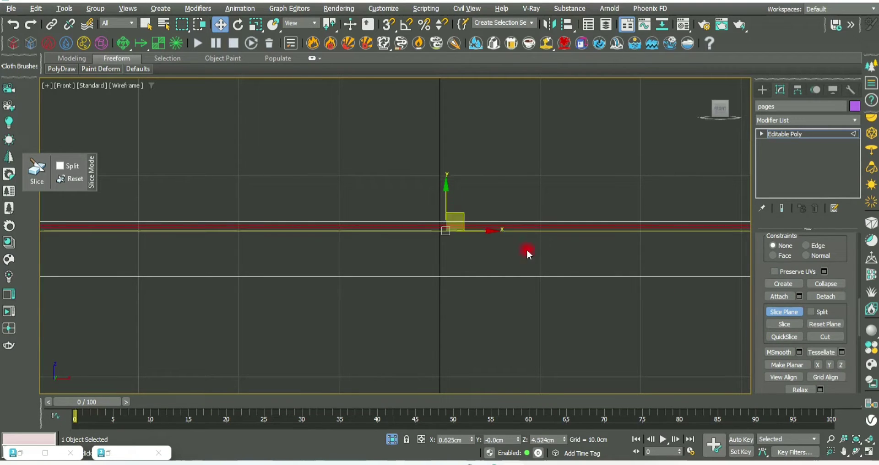
pyautogui.scroll(-2, 501, 229)
pyautogui.moveTo(463, 191)
pyautogui.mouseDown()
pyautogui.moveTo(485, 221)
pyautogui.moveTo(467, 215)
pyautogui.mouseUp()
pyautogui.click(783, 324)
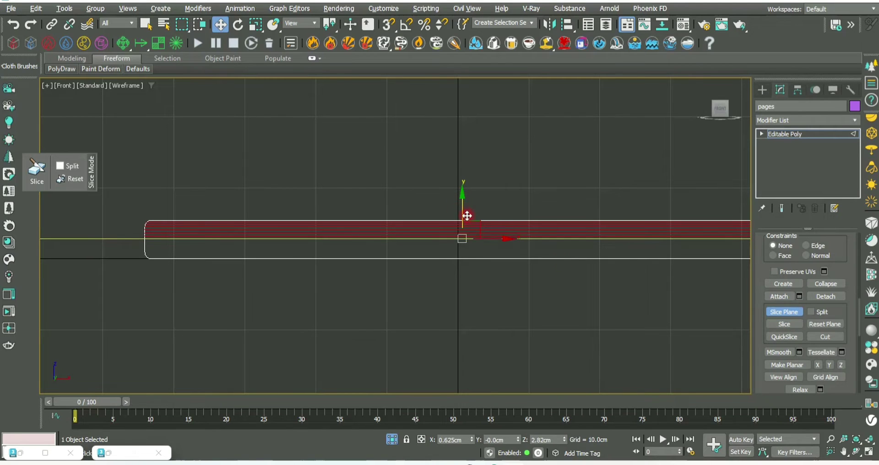
pyautogui.click(785, 324)
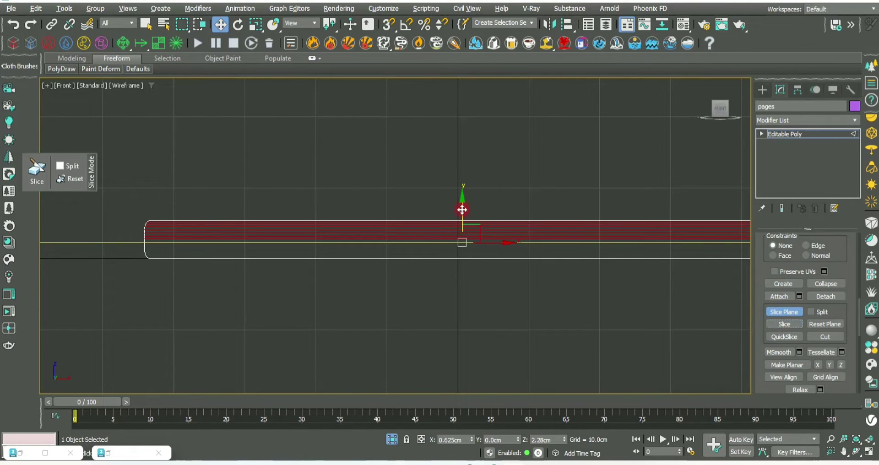
pyautogui.moveTo(463, 206); pyautogui.dragTo(458, 234)
pyautogui.click(791, 326)
pyautogui.click(794, 327)
pyautogui.scroll(4, 460, 249)
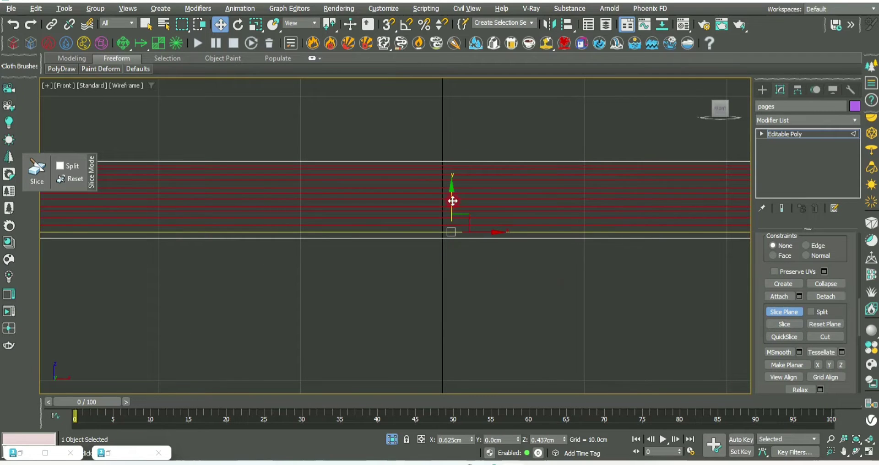
pyautogui.moveTo(452, 201); pyautogui.dragTo(451, 188)
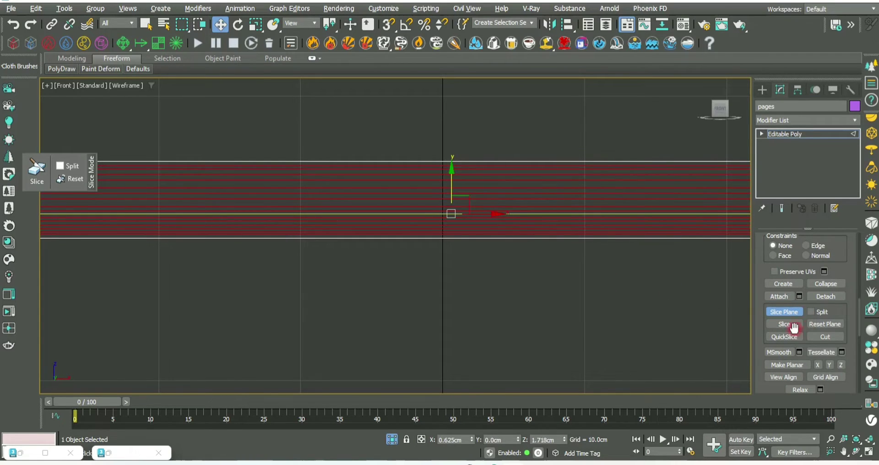
pyautogui.click(785, 312)
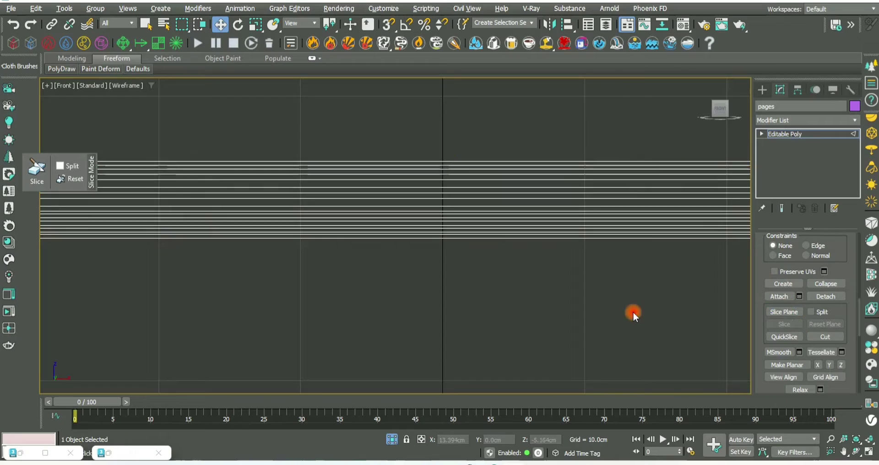
# Maximize the Perspective viewport and pan along the pages strip
pyautogui.hotkey('alt', 'w')
pyautogui.middleClick(585, 325)
pyautogui.hotkey('alt', 'w')
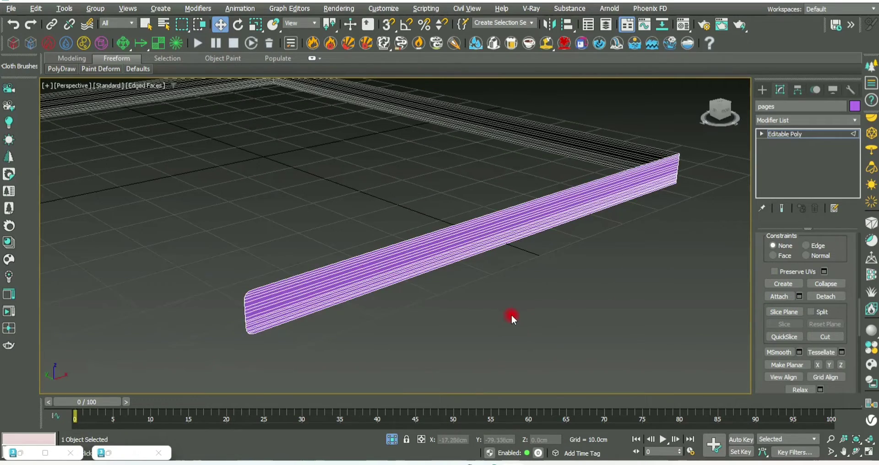
pyautogui.scroll(3, 521, 247)
pyautogui.moveTo(520, 265); pyautogui.dragTo(572, 300, button='middle')
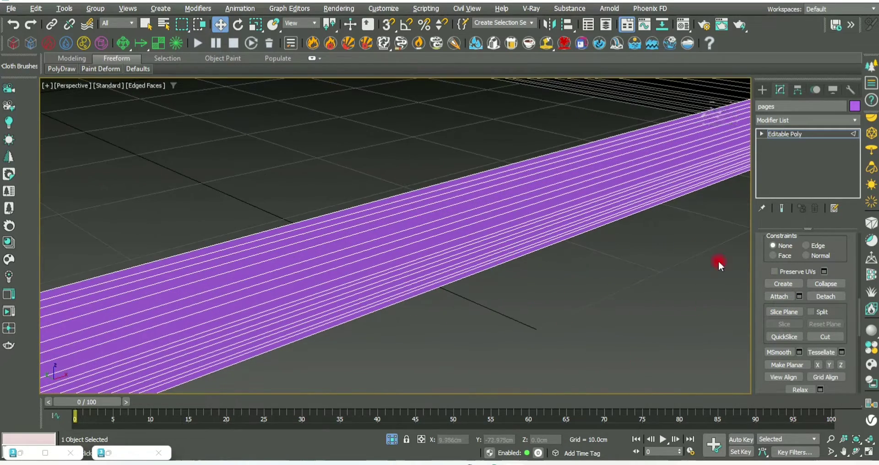
# Select several horizontal slice edges along the side of the pages strip
pyautogui.click(500, 174)
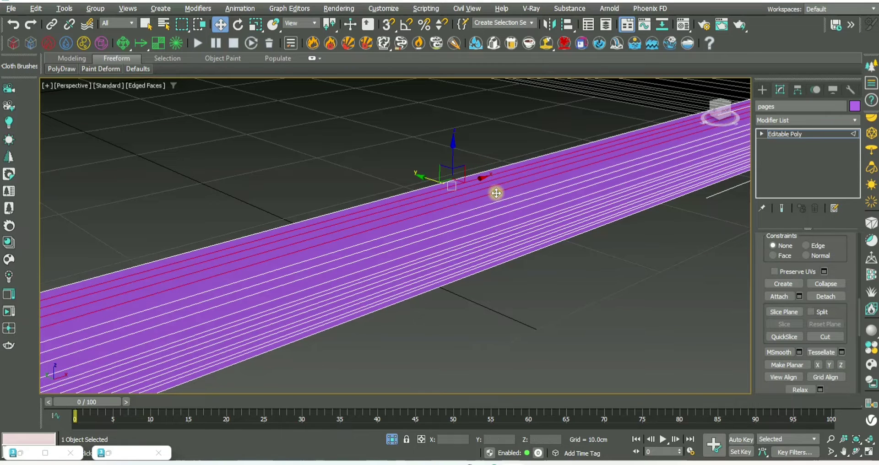
pyautogui.scroll(1, 495, 204)
pyautogui.scroll(1, 499, 218)
pyautogui.scroll(1, 503, 227)
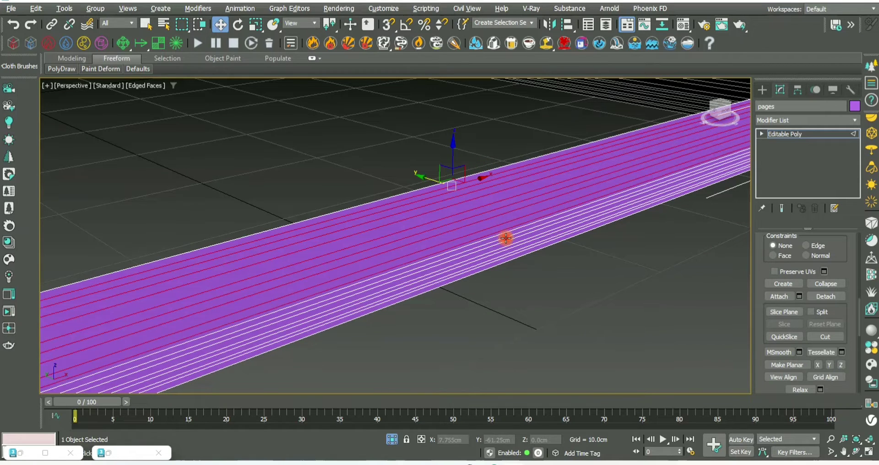
pyautogui.scroll(2, 503, 237)
pyautogui.keyDown('ctrl'); pyautogui.click(484, 234); pyautogui.keyUp('ctrl')
pyautogui.keyDown('ctrl'); pyautogui.click(483, 231); pyautogui.keyUp('ctrl')
pyautogui.keyDown('ctrl'); pyautogui.click(490, 247); pyautogui.keyUp('ctrl')
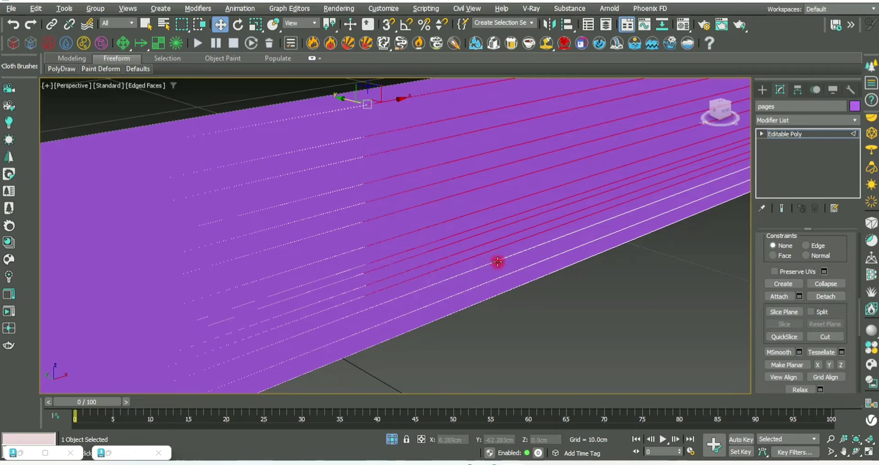
pyautogui.scroll(-3, 496, 257)
pyautogui.scroll(5, 481, 271)
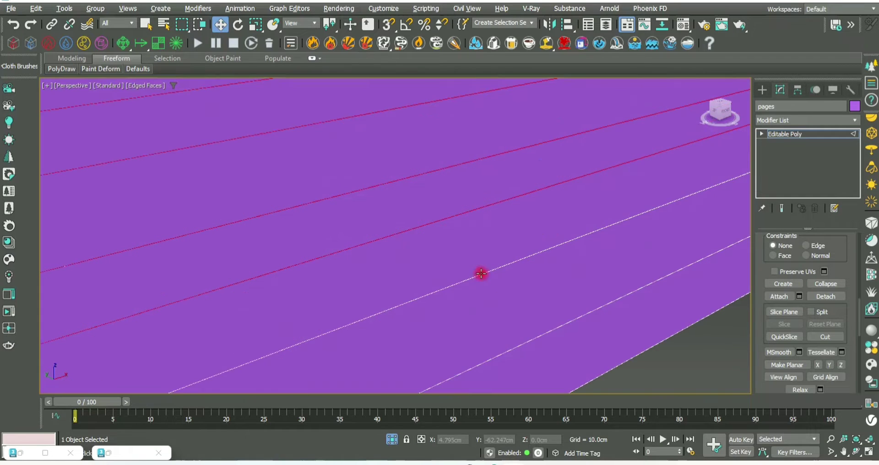
pyautogui.keyDown('ctrl'); pyautogui.click(481, 271); pyautogui.keyUp('ctrl')
pyautogui.scroll(-1, 526, 344)
pyautogui.scroll(-3, 496, 239)
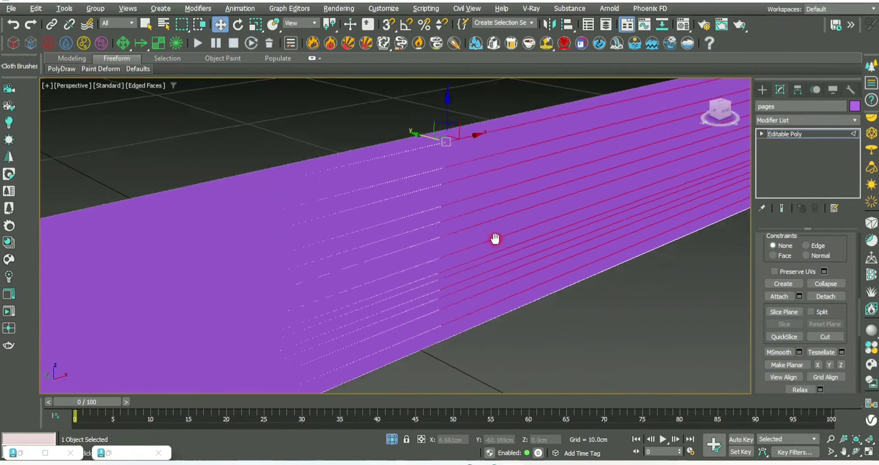
pyautogui.scroll(-2, 526, 248)
# Extend the selected slice edges into full loops around the pages block with Loop
pyautogui.moveTo(526, 249)
pyautogui.keyDown('alt'); pyautogui.mouseDown(button='middle')
pyautogui.moveTo(432, 227)
pyautogui.moveTo(746, 331)
pyautogui.mouseUp(button='middle'); pyautogui.keyUp('alt')
pyautogui.scroll(3, 420, 290)
pyautogui.scroll(-2, 458, 248)
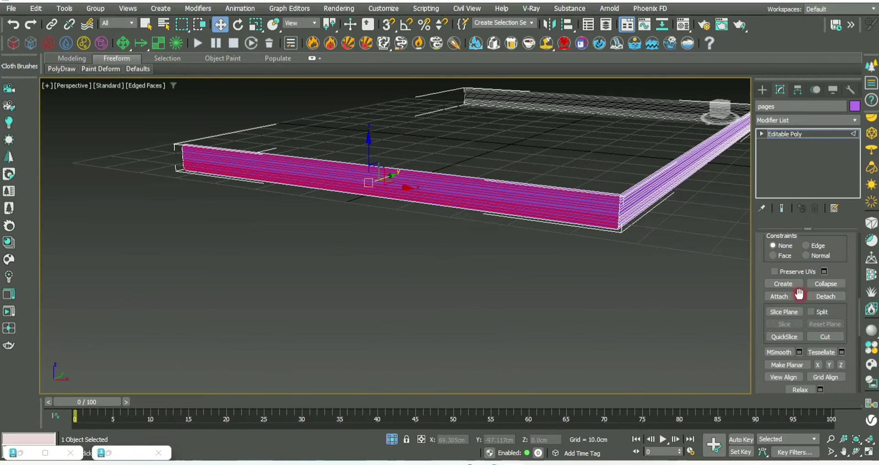
pyautogui.scroll(3, 801, 297)
pyautogui.scroll(3, 806, 301)
pyautogui.scroll(2, 812, 307)
pyautogui.scroll(3, 818, 313)
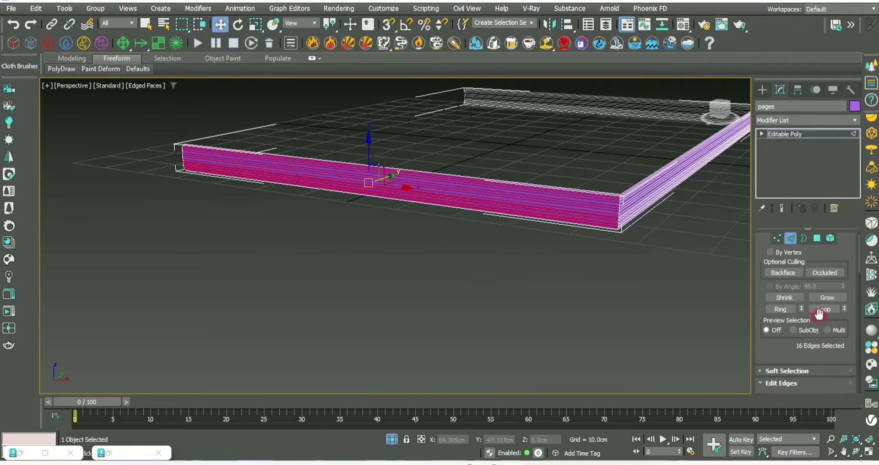
pyautogui.click(819, 314)
pyautogui.scroll(-3, 569, 253)
pyautogui.scroll(3, 425, 252)
pyautogui.scroll(2, 349, 242)
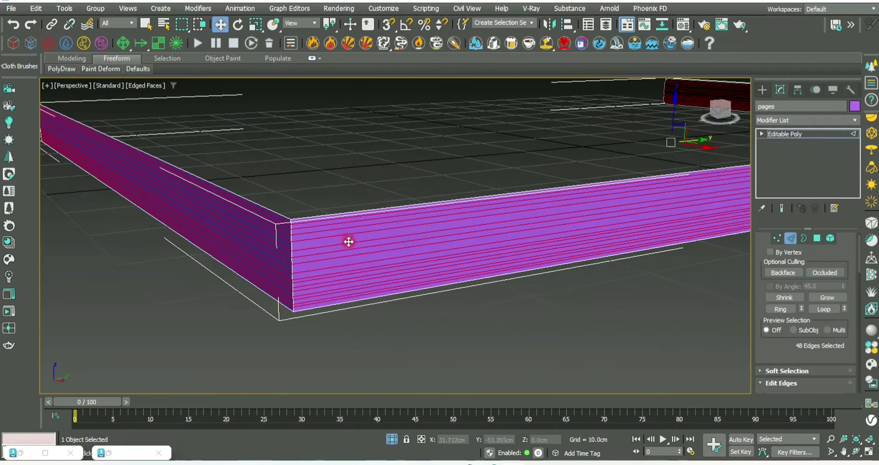
pyautogui.moveTo(349, 242); pyautogui.dragTo(406, 240, button='middle')
pyautogui.scroll(2, 392, 228)
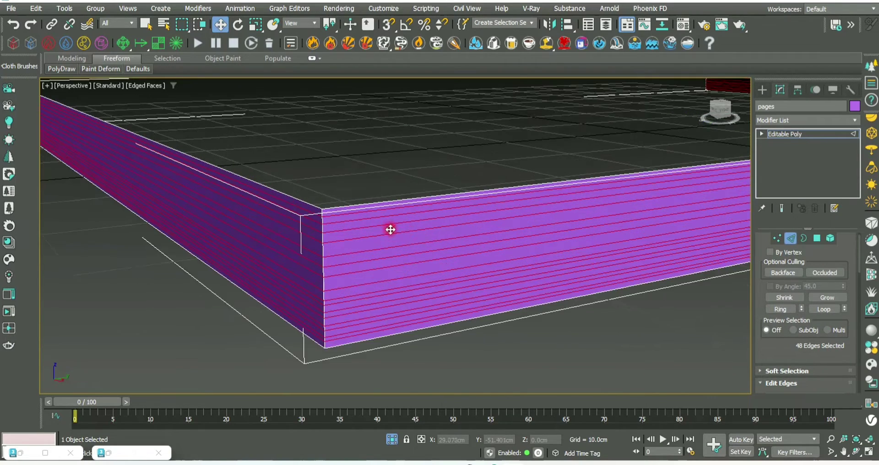
pyautogui.scroll(2, 405, 223)
# Extrude the selected page-layer edges with height -0.02cm and width 0.002cm
pyautogui.rightClick(384, 230)
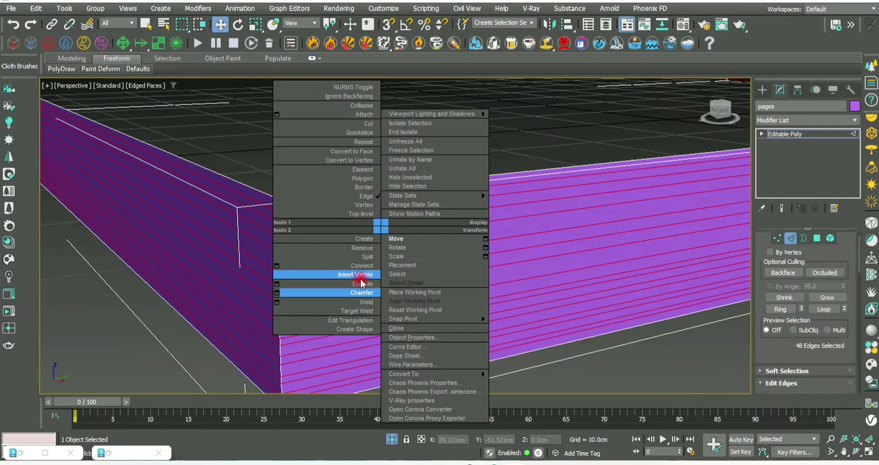
pyautogui.click(320, 284)
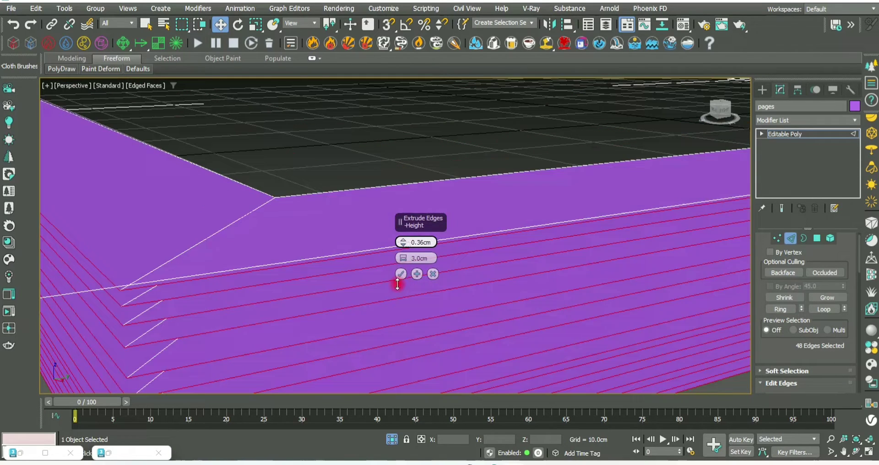
pyautogui.moveTo(403, 258); pyautogui.dragTo(399, 288)
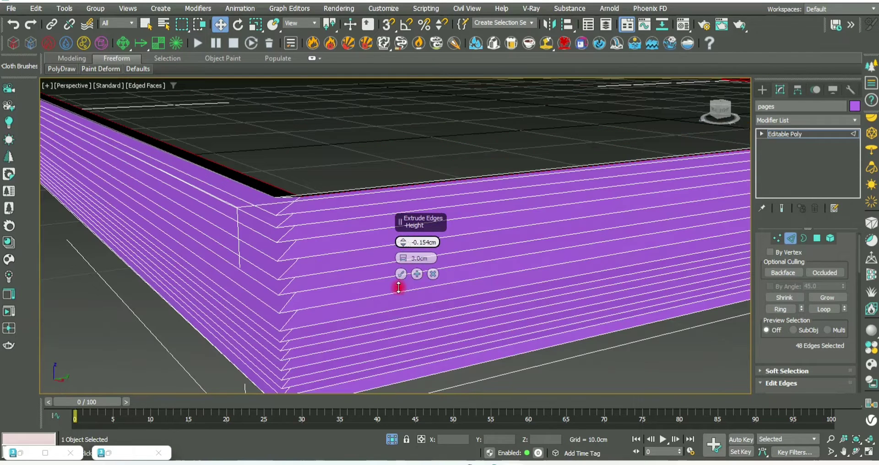
pyautogui.click(418, 243)
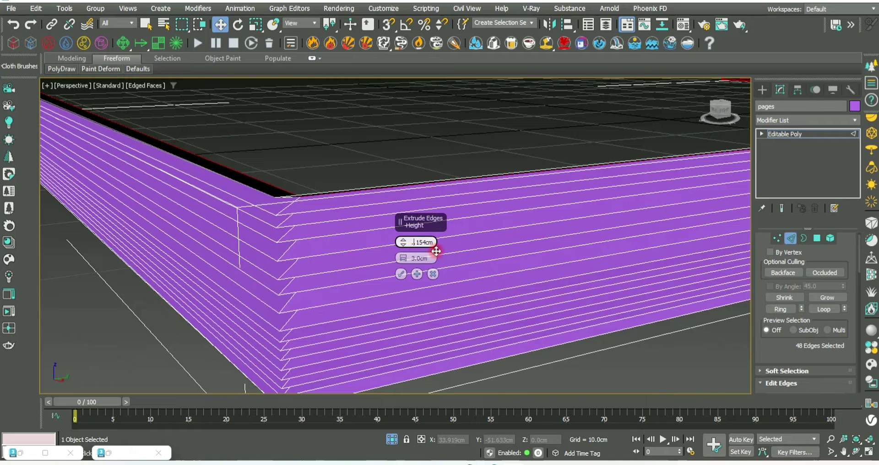
pyautogui.write('.02')
pyautogui.click(424, 257)
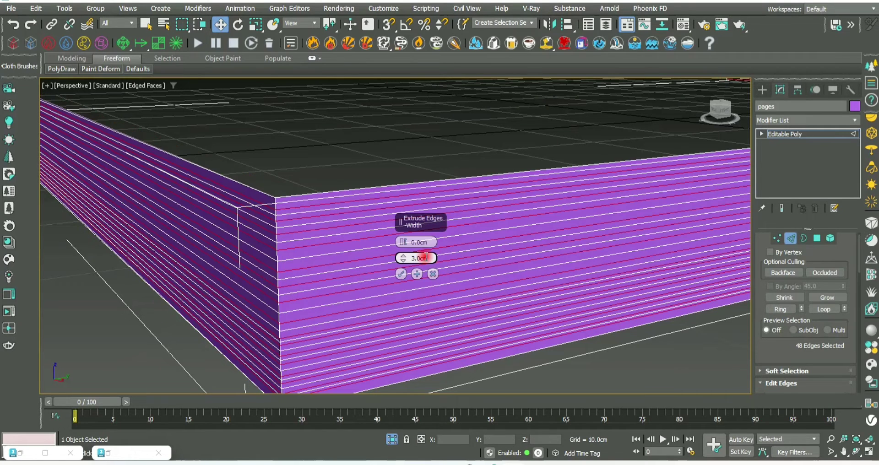
pyautogui.click(404, 244)
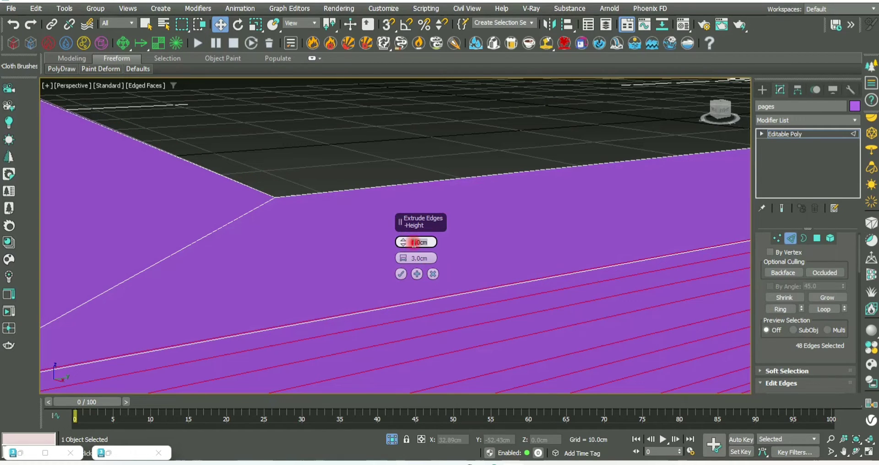
pyautogui.write('02')
pyautogui.click(424, 257)
pyautogui.write('.02')
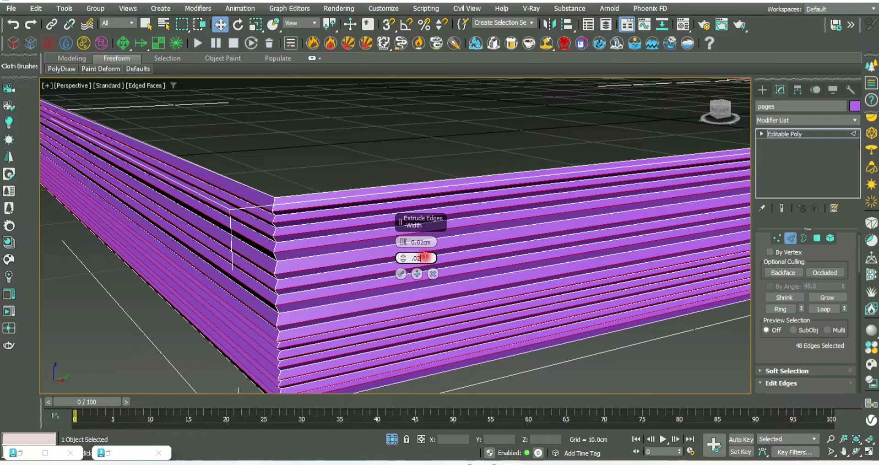
pyautogui.click(417, 243)
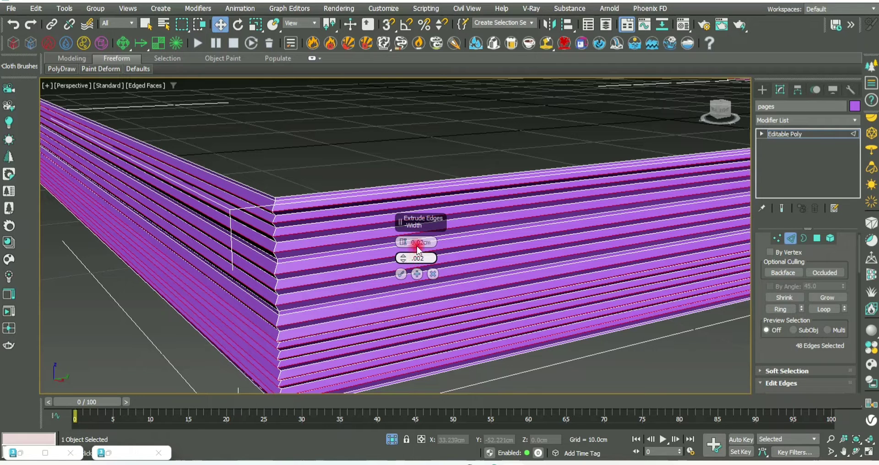
pyautogui.click(417, 243)
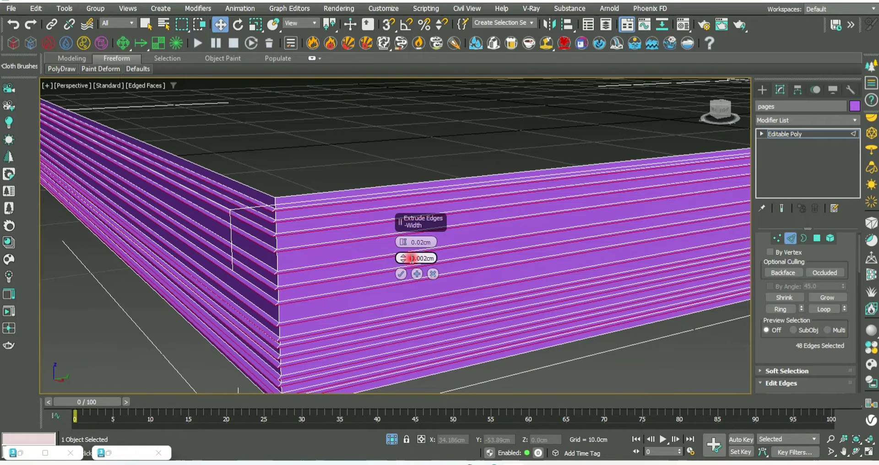
pyautogui.moveTo(410, 242); pyautogui.dragTo(410, 246)
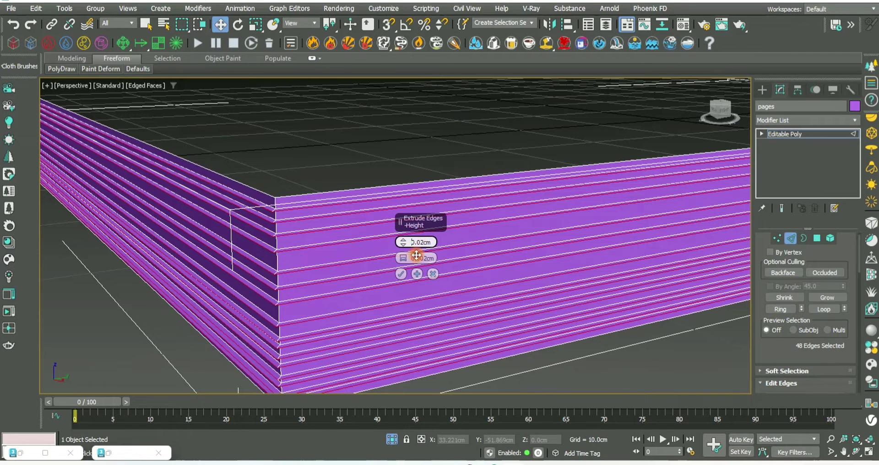
pyautogui.click(417, 274)
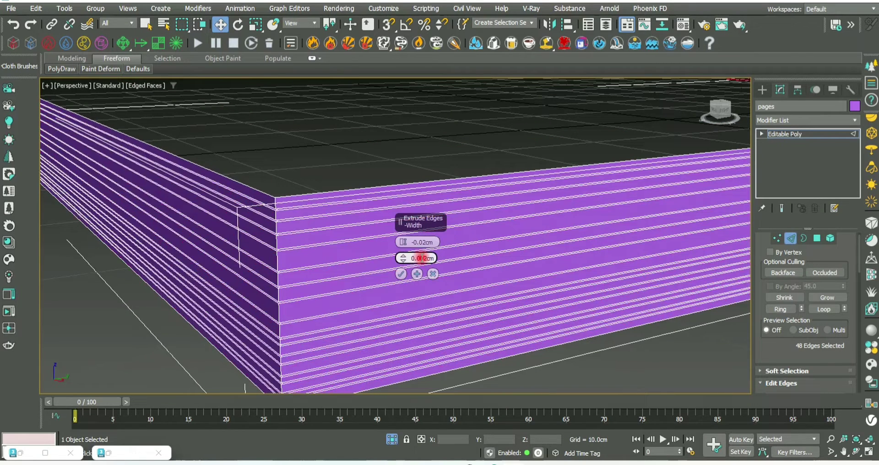
# Close the extrusion settings, clear the edge selection and frame the whole object
pyautogui.press('F4')
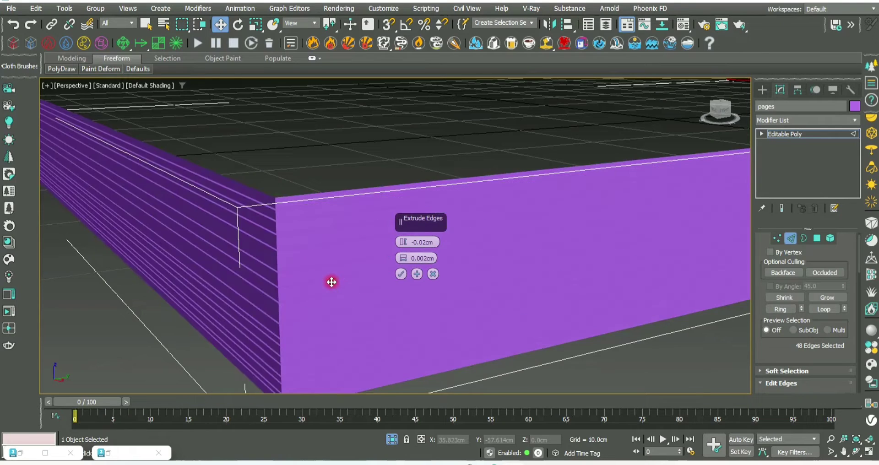
pyautogui.moveTo(331, 280)
pyautogui.mouseDown(button='middle')
pyautogui.moveTo(373, 302)
pyautogui.moveTo(317, 293)
pyautogui.mouseUp(button='middle')
pyautogui.click(402, 273)
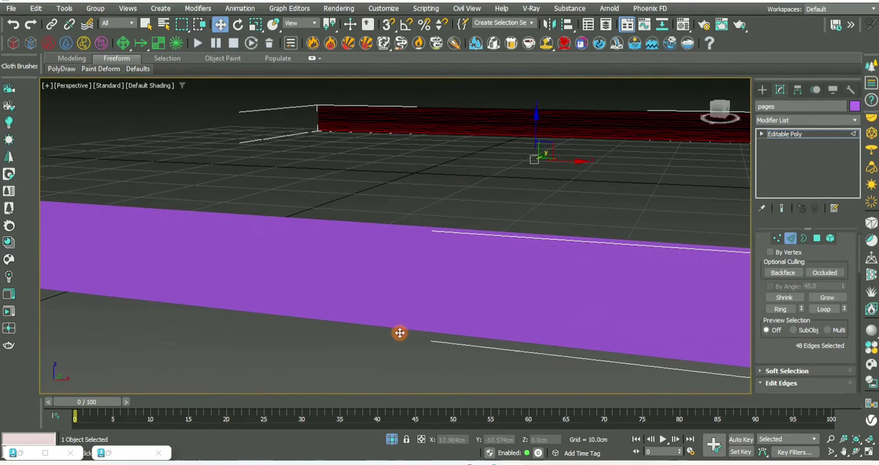
pyautogui.click(401, 334)
pyautogui.press('z')
pyautogui.press('F4')
# Change the pages object's colour from purple to white
pyautogui.scroll(5, 477, 246)
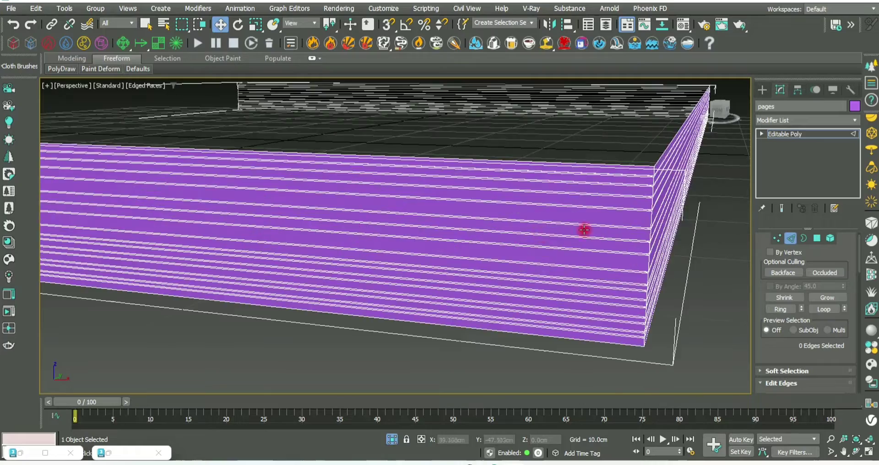
pyautogui.moveTo(583, 230); pyautogui.dragTo(650, 168, button='middle')
pyautogui.scroll(-1, 584, 271)
pyautogui.scroll(-8, 585, 271)
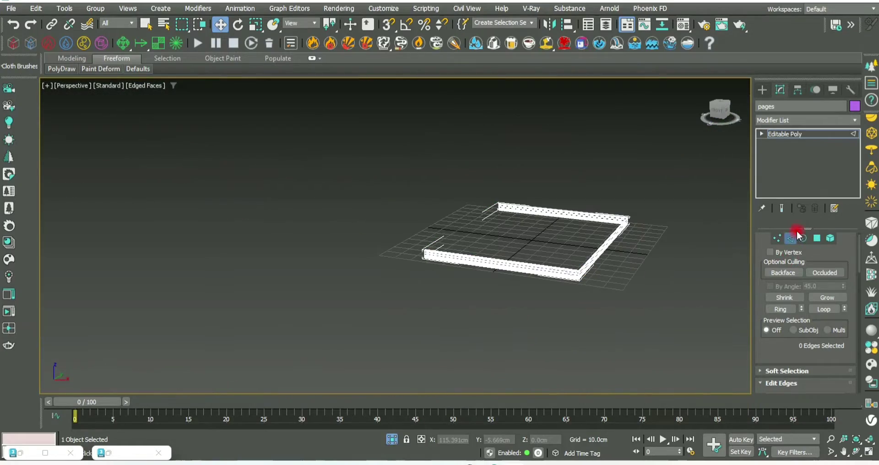
pyautogui.click(855, 106)
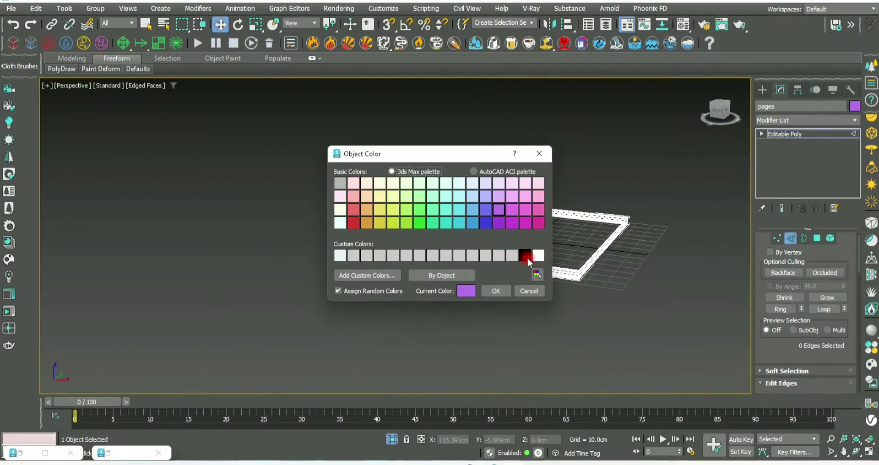
pyautogui.click(498, 292)
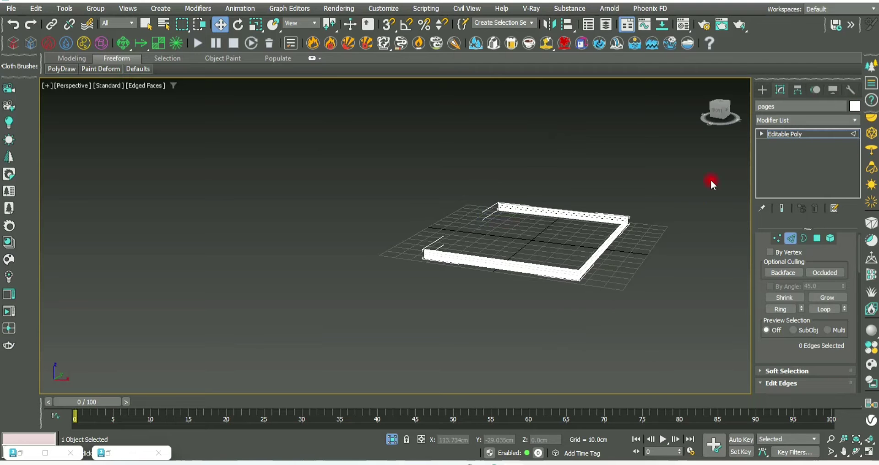
# Select the cover box Box001 and its side polygons in Polygon mode
pyautogui.click(391, 440)
pyautogui.moveTo(451, 281)
pyautogui.keyDown('alt'); pyautogui.mouseDown(button='middle')
pyautogui.moveTo(571, 280)
pyautogui.moveTo(650, 262)
pyautogui.moveTo(549, 258)
pyautogui.moveTo(642, 263)
pyautogui.moveTo(711, 247)
pyautogui.mouseUp(button='middle'); pyautogui.keyUp('alt')
pyautogui.scroll(4, 501, 277)
pyautogui.scroll(3, 505, 267)
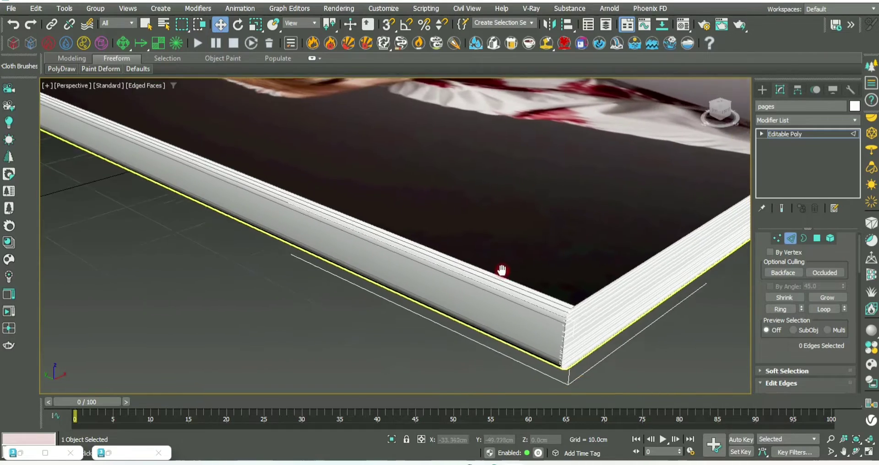
pyautogui.scroll(2, 556, 313)
pyautogui.scroll(-3, 504, 274)
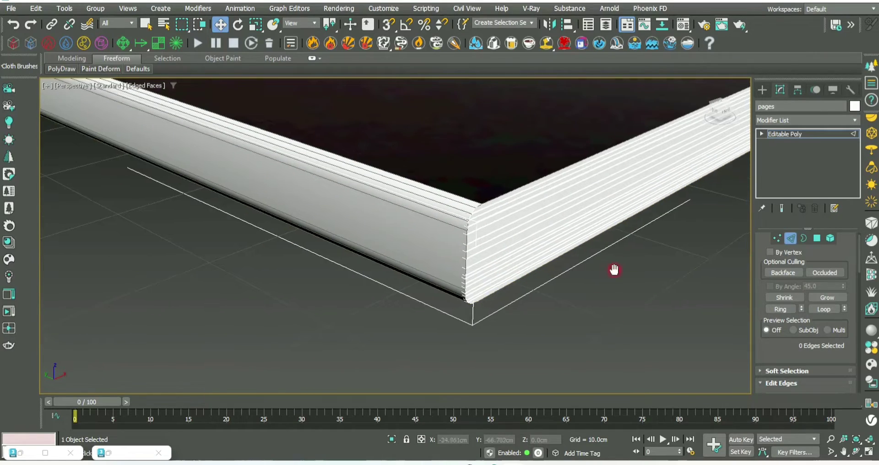
pyautogui.keyDown('alt'); pyautogui.moveTo(612, 268); pyautogui.dragTo(813, 235, button='middle'); pyautogui.keyUp('alt')
pyautogui.click(815, 239)
pyautogui.moveTo(583, 226)
pyautogui.keyDown('alt'); pyautogui.mouseDown(button='middle')
pyautogui.moveTo(531, 193)
pyautogui.moveTo(480, 231)
pyautogui.mouseUp(button='middle'); pyautogui.keyUp('alt')
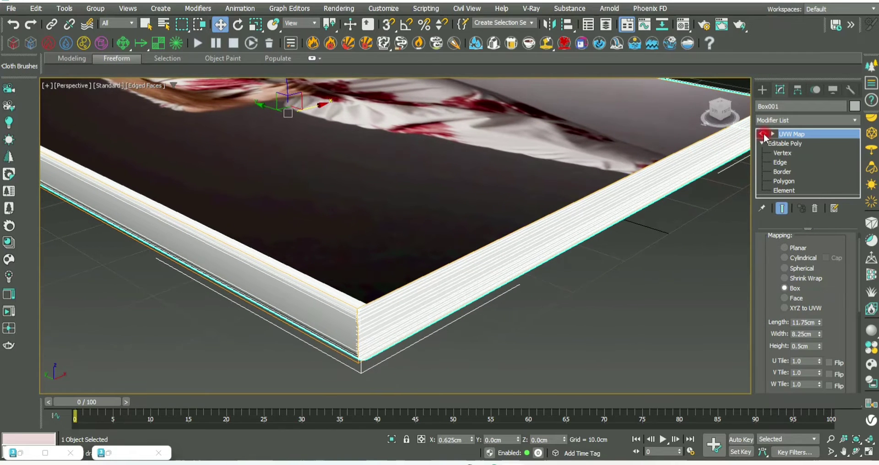
# Isolate the cover box Box001 and add a Shell modifier to it
pyautogui.scroll(-5, 707, 196)
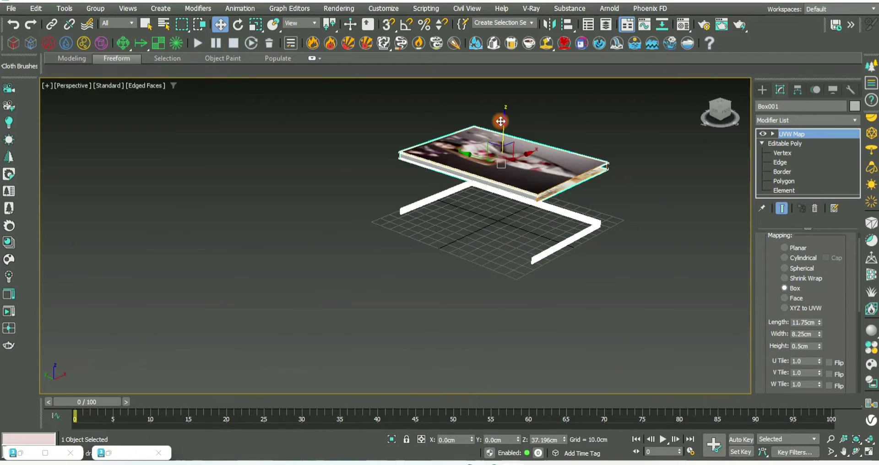
pyautogui.keyDown('alt'); pyautogui.moveTo(707, 196); pyautogui.dragTo(461, 400, button='middle'); pyautogui.keyUp('alt')
pyautogui.click(393, 439)
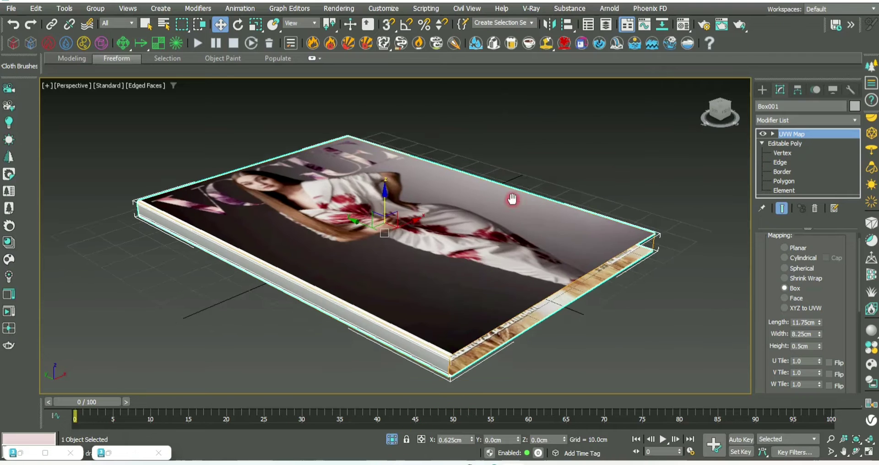
pyautogui.keyDown('alt'); pyautogui.moveTo(510, 199); pyautogui.dragTo(435, 249, button='middle'); pyautogui.keyUp('alt')
pyautogui.scroll(4, 436, 249)
pyautogui.click(808, 138)
pyautogui.click(802, 122)
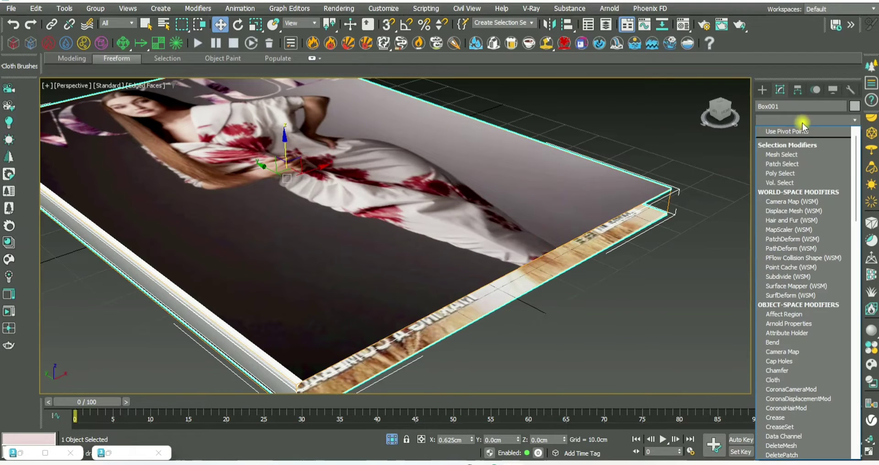
pyautogui.write('sh')
pyautogui.click(773, 140)
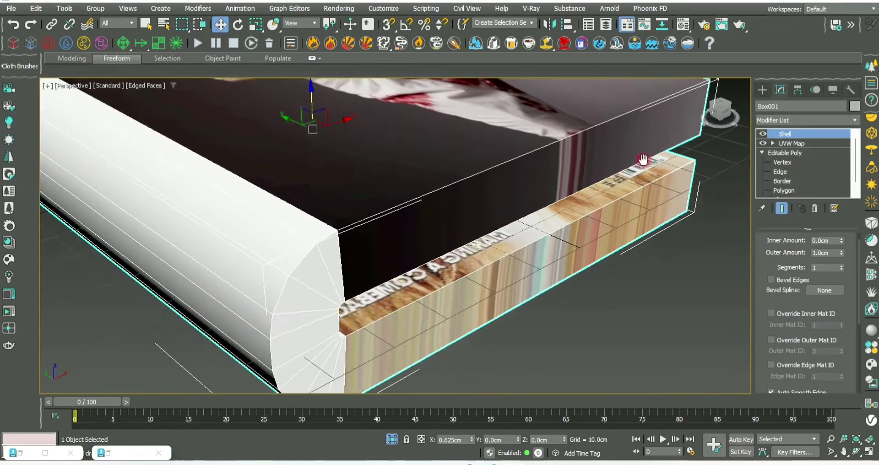
# Set the shell to 0.008cm outer and zero inner thickness, then deselect the cover
pyautogui.click(841, 241)
pyautogui.moveTo(841, 258); pyautogui.dragTo(842, 307)
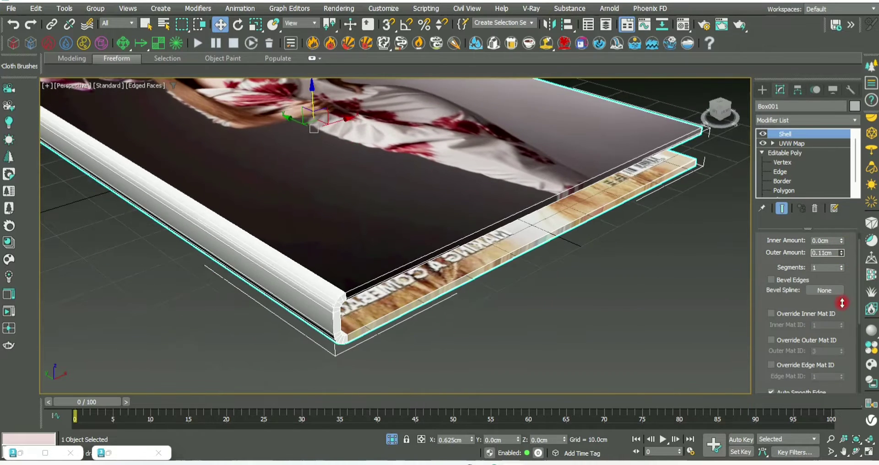
pyautogui.scroll(2, 346, 292)
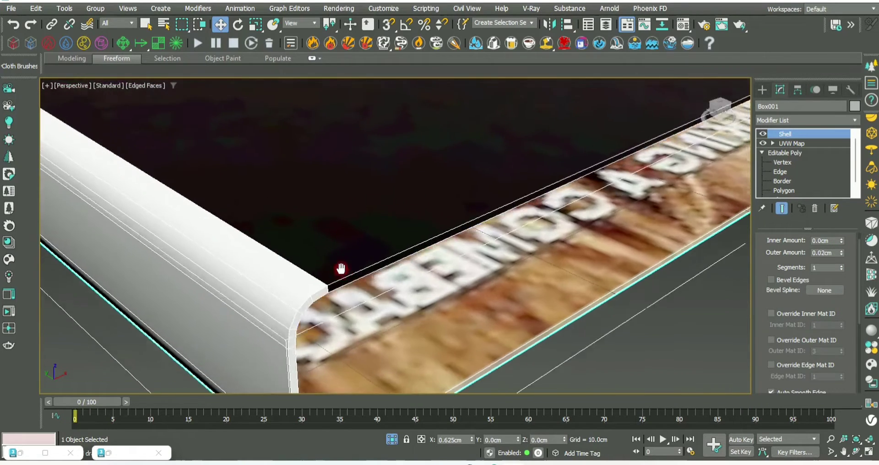
pyautogui.scroll(2, 343, 265)
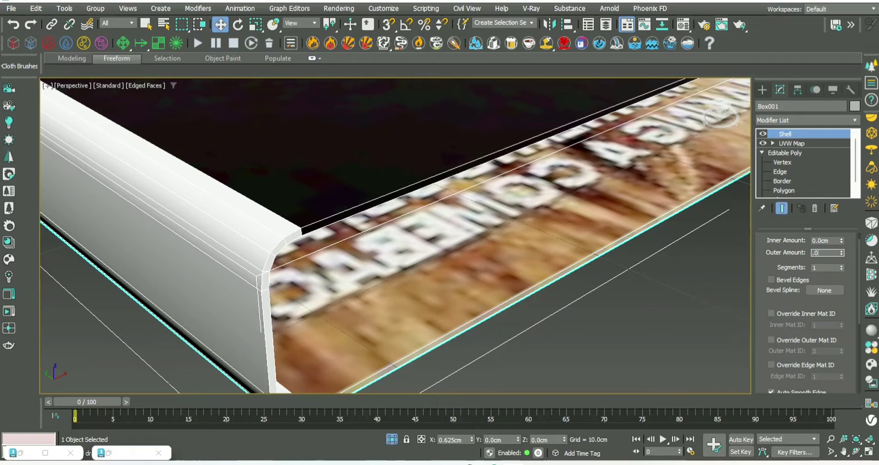
pyautogui.write('2')
pyautogui.press('Return')
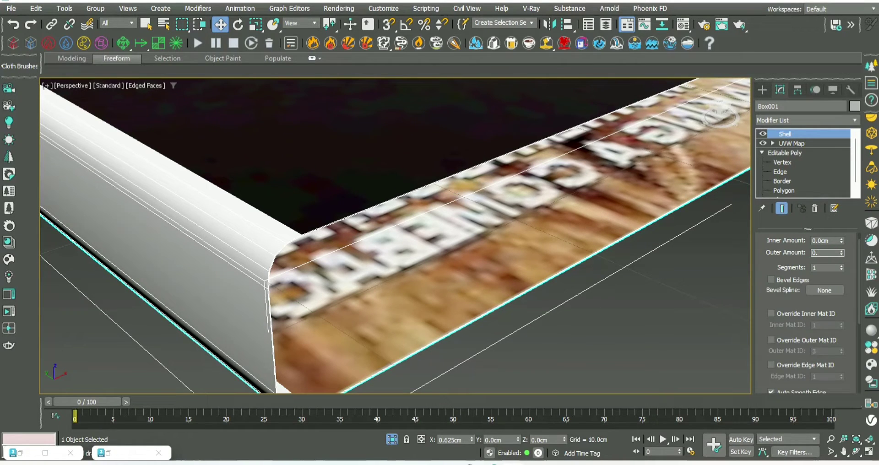
pyautogui.write('008')
pyautogui.press('Return')
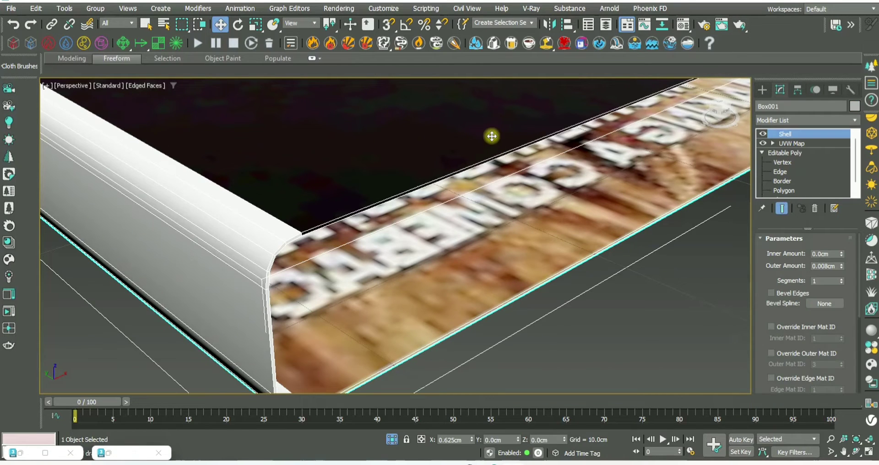
pyautogui.scroll(-3, 526, 283)
pyautogui.click(504, 321)
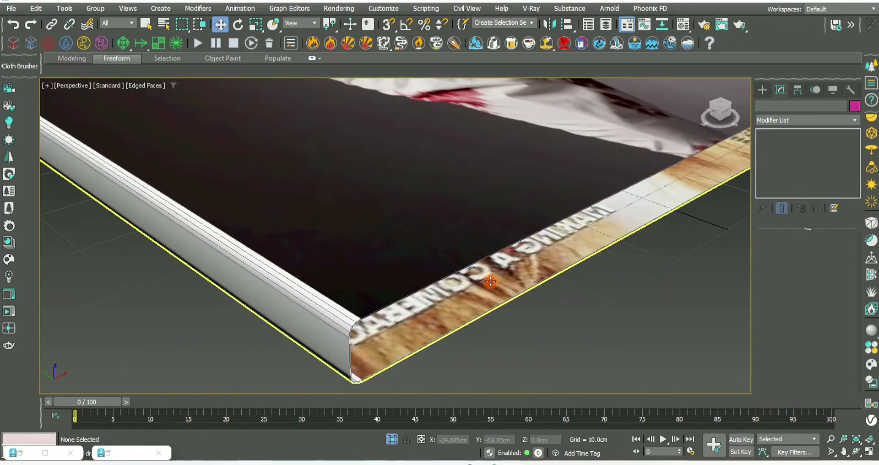
pyautogui.scroll(-2, 475, 301)
pyautogui.scroll(-3, 485, 347)
# Exit isolation so all objects show again, viewing the book's printed cover
pyautogui.click(393, 440)
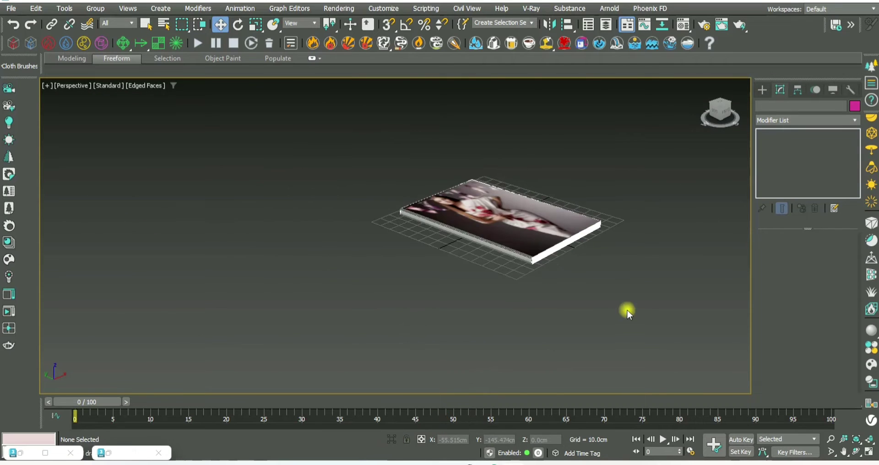
pyautogui.scroll(5, 628, 310)
pyautogui.scroll(3, 607, 291)
pyautogui.scroll(3, 404, 271)
pyautogui.scroll(-5, 318, 303)
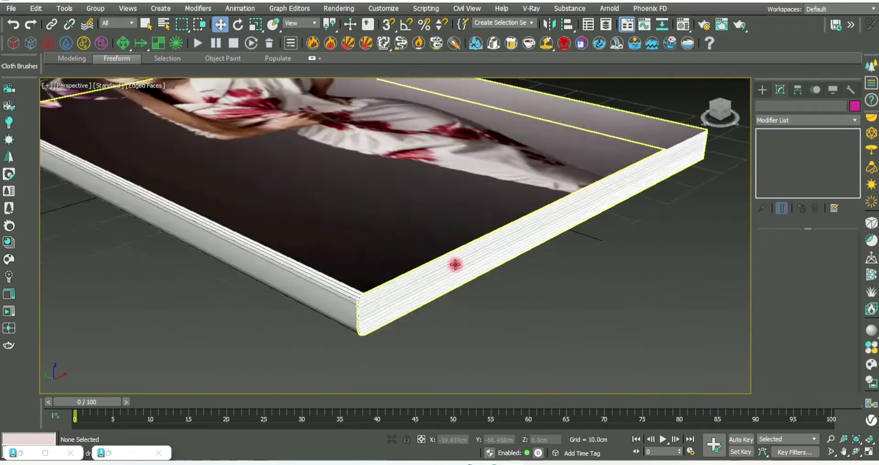
pyautogui.scroll(-4, 455, 261)
pyautogui.moveTo(565, 252)
pyautogui.keyDown('alt'); pyautogui.mouseDown(button='middle')
pyautogui.moveTo(544, 221)
pyautogui.moveTo(523, 267)
pyautogui.moveTo(476, 220)
pyautogui.moveTo(569, 238)
pyautogui.moveTo(559, 355)
pyautogui.moveTo(533, 225)
pyautogui.moveTo(549, 220)
pyautogui.mouseUp(button='middle'); pyautogui.keyUp('alt')
pyautogui.click(779, 91)
pyautogui.click(762, 90)
pyautogui.scroll(4, 513, 248)
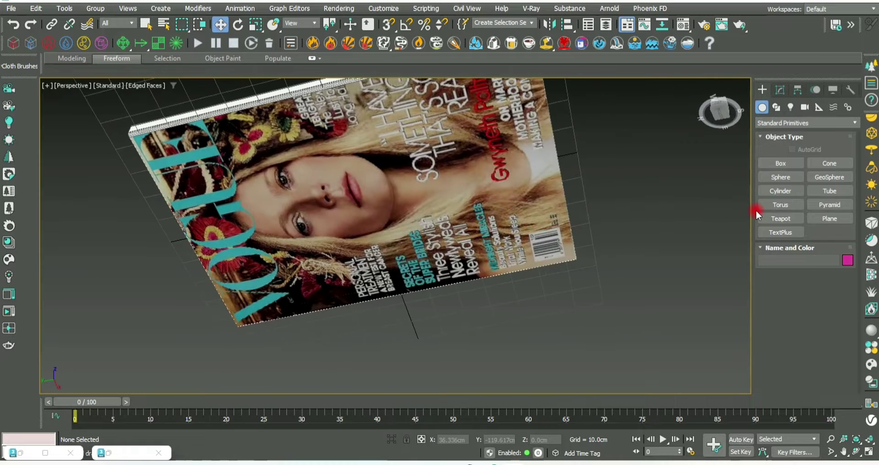
pyautogui.scroll(-5, 715, 229)
pyautogui.keyDown('alt'); pyautogui.moveTo(504, 266); pyautogui.dragTo(498, 256, button='middle'); pyautogui.keyUp('alt')
pyautogui.scroll(5, 498, 255)
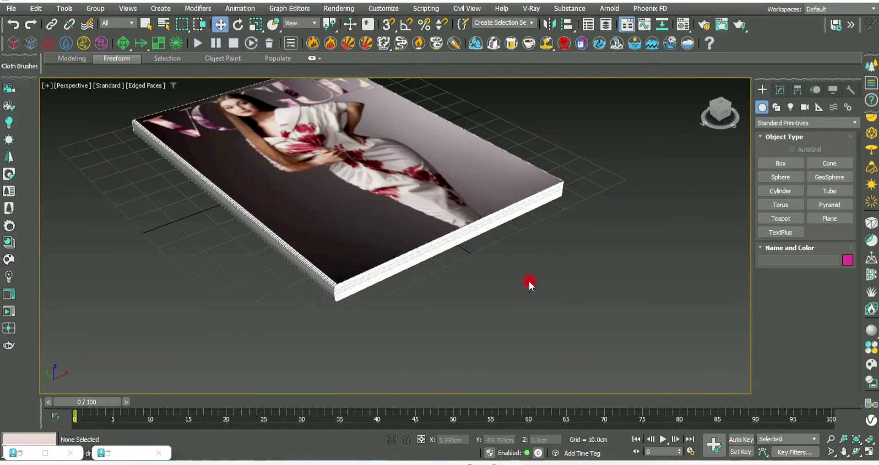
# Select both book objects, then narrow the selection to Box001 in the Modify panel
pyautogui.click(480, 231)
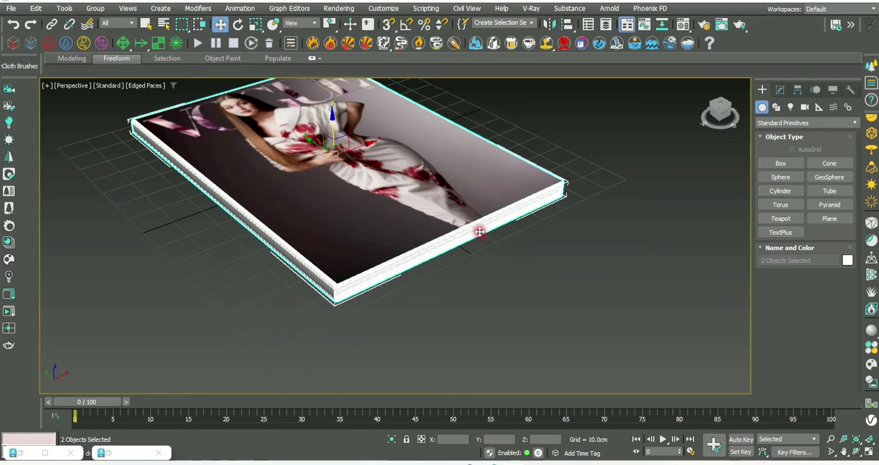
pyautogui.click(781, 91)
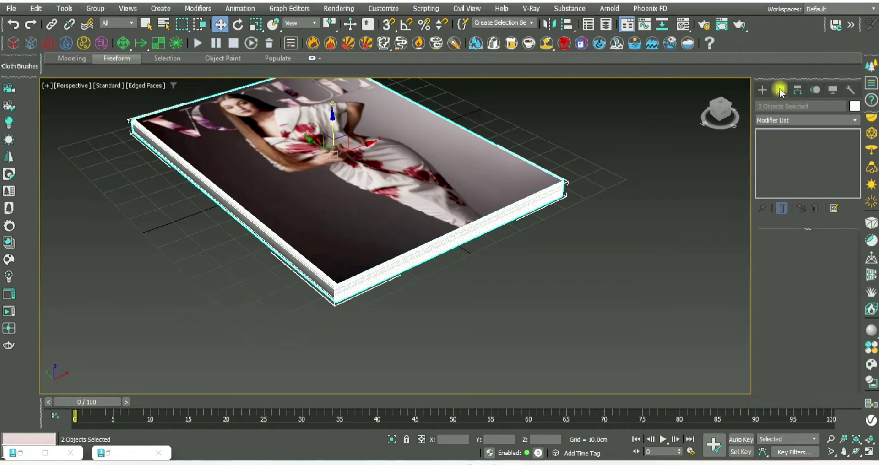
pyautogui.click(506, 204)
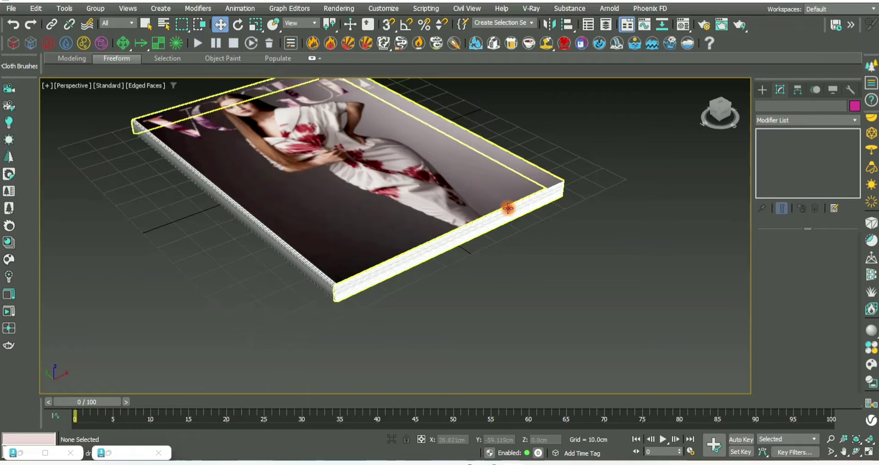
# Collapse Box001's entire modifier stack into an Editable Mesh
pyautogui.rightClick(786, 137)
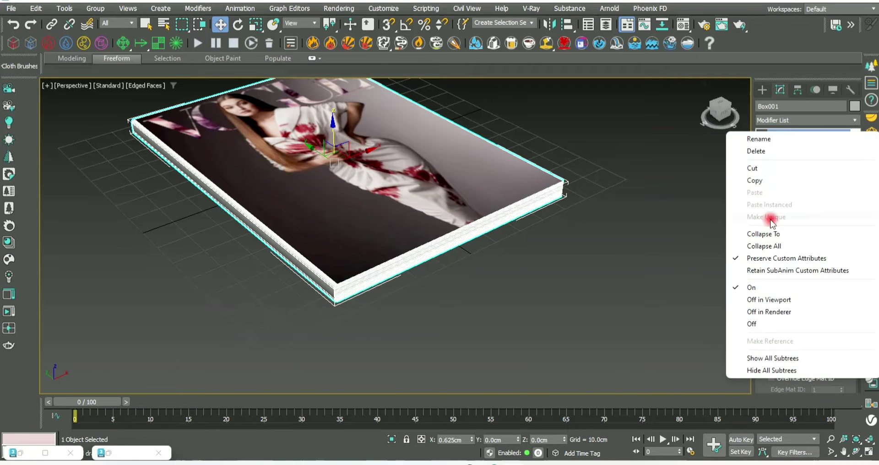
pyautogui.click(773, 240)
pyautogui.click(498, 273)
# Clear the selection, orbit the book upright and bring up Standard Primitives
pyautogui.click(501, 211)
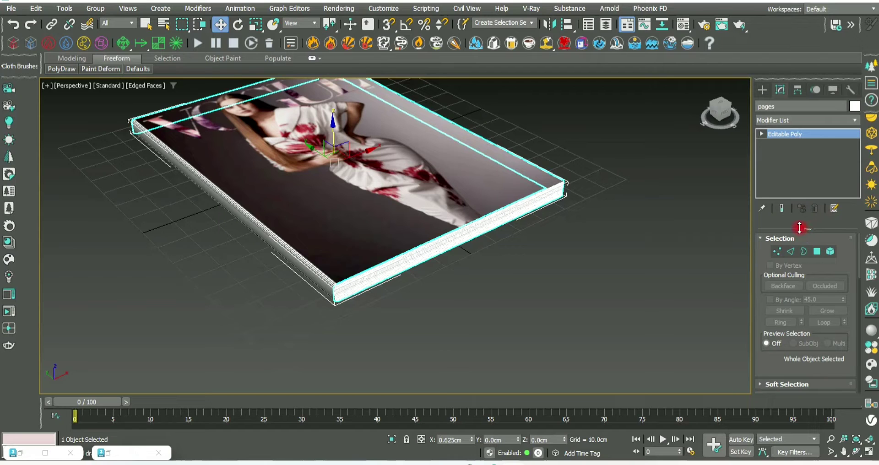
pyautogui.moveTo(586, 257)
pyautogui.keyDown('alt'); pyautogui.mouseDown(button='middle')
pyautogui.moveTo(623, 288)
pyautogui.moveTo(624, 273)
pyautogui.moveTo(604, 261)
pyautogui.moveTo(614, 270)
pyautogui.moveTo(696, 265)
pyautogui.moveTo(600, 281)
pyautogui.mouseUp(button='middle'); pyautogui.keyUp('alt')
pyautogui.click(600, 281)
pyautogui.scroll(-5, 572, 266)
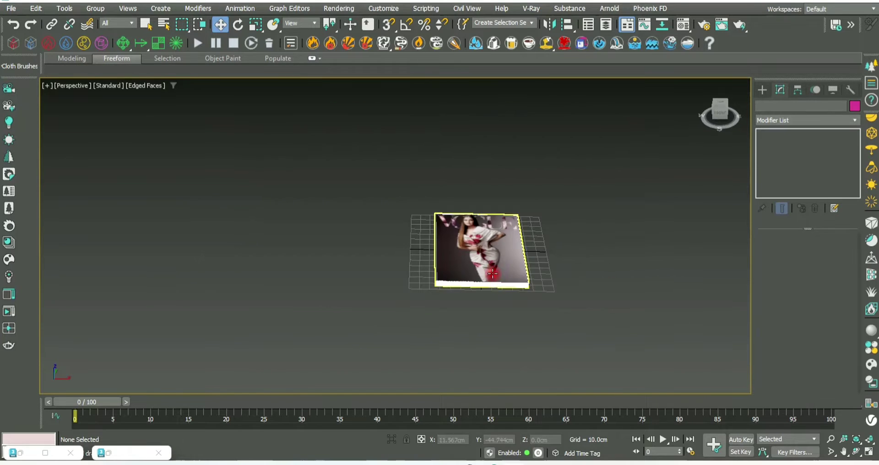
pyautogui.scroll(7, 551, 254)
pyautogui.keyDown('alt'); pyautogui.moveTo(551, 253); pyautogui.dragTo(516, 271, button='middle'); pyautogui.keyUp('alt')
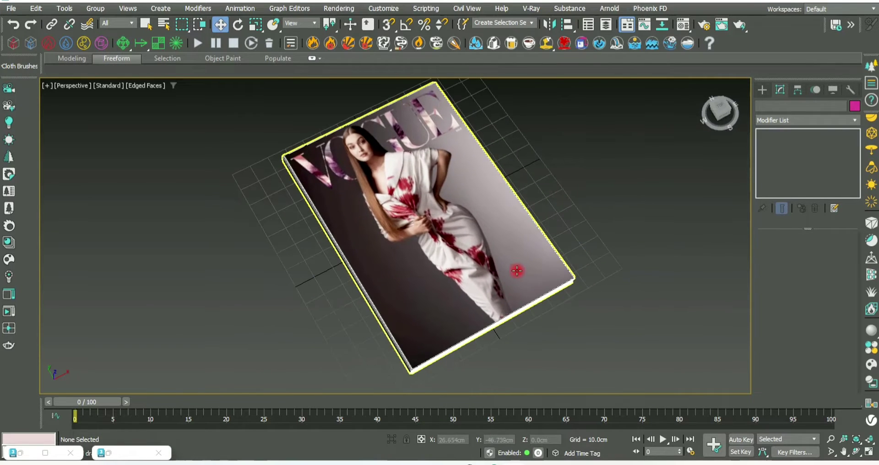
pyautogui.click(762, 89)
# Draw a large plane around the magazine and move it underneath the book
pyautogui.click(829, 218)
pyautogui.scroll(-5, 581, 233)
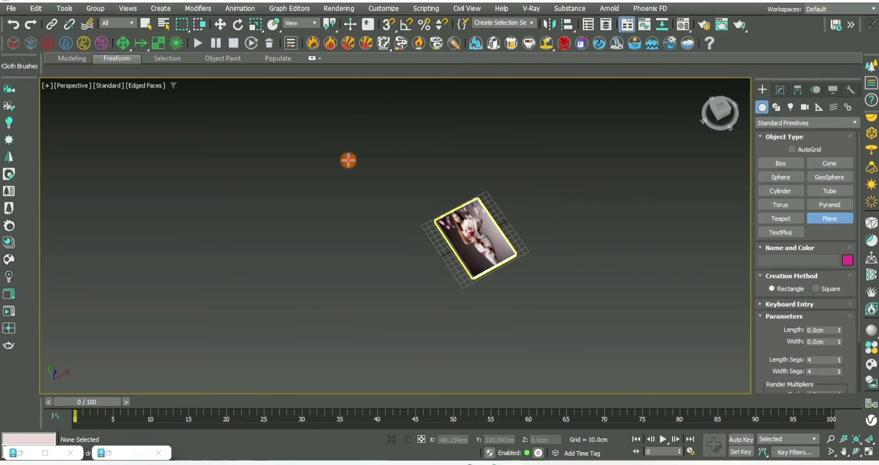
pyautogui.scroll(3, 347, 158)
pyautogui.moveTo(345, 120); pyautogui.dragTo(734, 272)
pyautogui.scroll(2, 486, 290)
pyautogui.press('w')
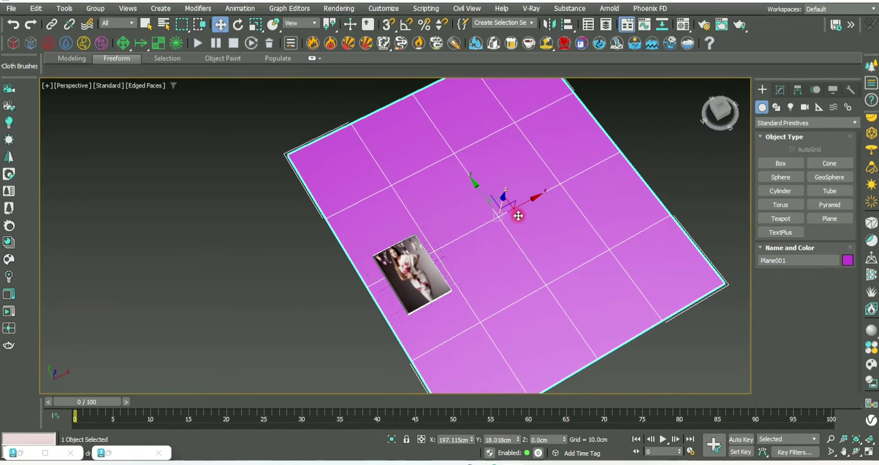
pyautogui.moveTo(518, 212)
pyautogui.mouseDown()
pyautogui.moveTo(443, 258)
pyautogui.moveTo(458, 229)
pyautogui.mouseUp()
pyautogui.scroll(-2, 458, 229)
pyautogui.scroll(2, 455, 228)
pyautogui.scroll(2, 456, 228)
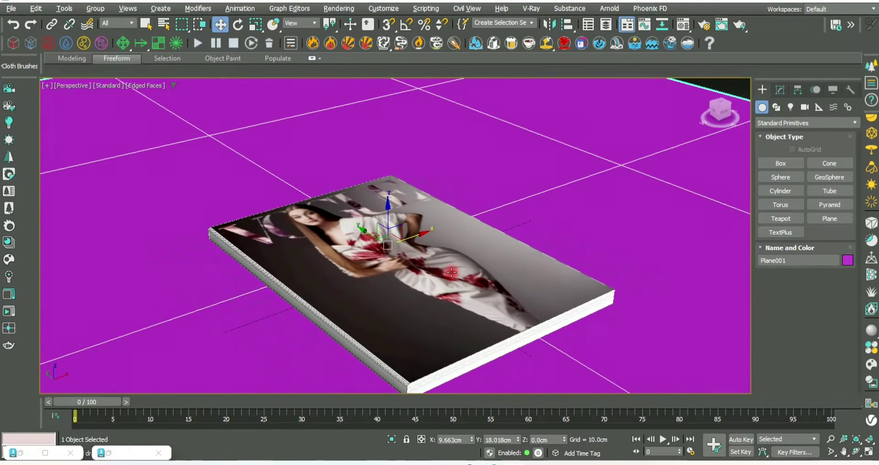
pyautogui.scroll(1, 456, 228)
pyautogui.scroll(-2, 455, 228)
pyautogui.moveTo(455, 228); pyautogui.dragTo(429, 205, button='middle')
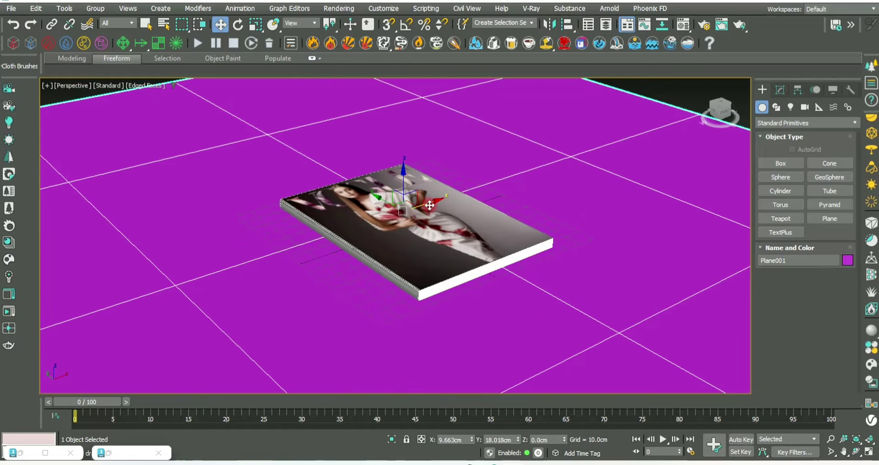
# Non-uniformly scale the plane narrower around the magazine
pyautogui.press('r')
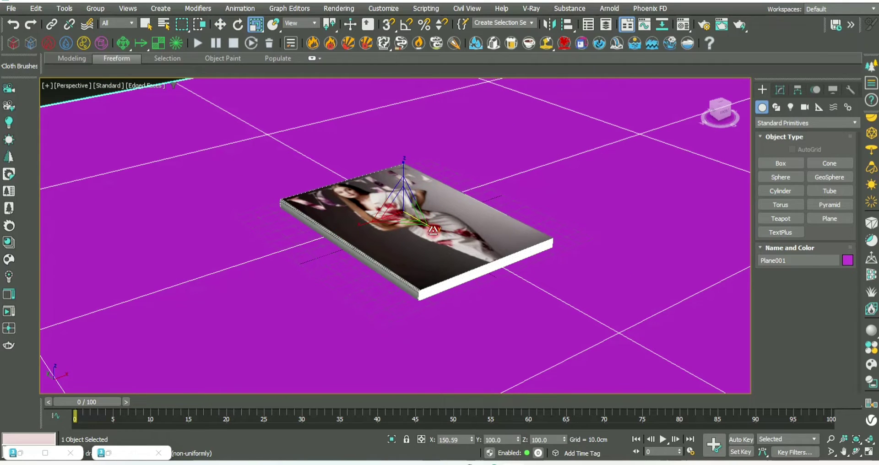
pyautogui.moveTo(414, 208)
pyautogui.mouseDown()
pyautogui.moveTo(411, 223)
pyautogui.moveTo(457, 239)
pyautogui.mouseUp()
pyautogui.scroll(-3, 411, 223)
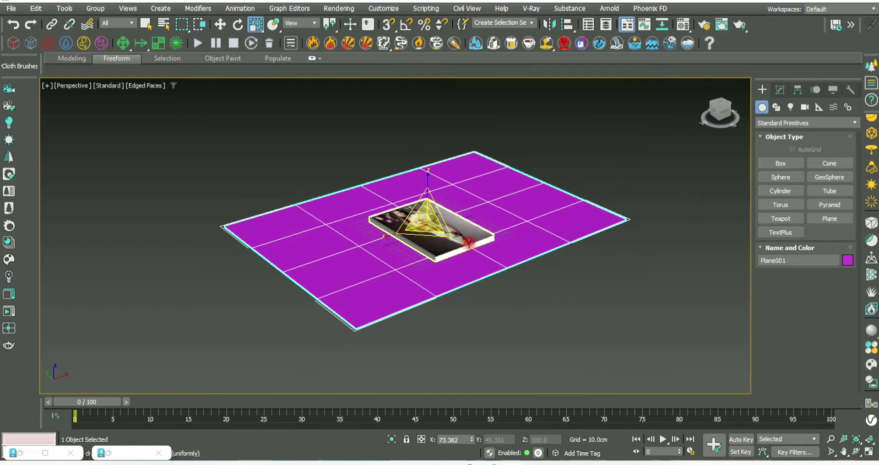
pyautogui.moveTo(457, 239)
pyautogui.mouseDown()
pyautogui.moveTo(441, 226)
pyautogui.moveTo(421, 289)
pyautogui.moveTo(436, 380)
pyautogui.mouseUp()
# Uniformly scale the magazine Box001 to about 48%, then reselect the ground plane
pyautogui.scroll(4, 407, 215)
pyautogui.click(407, 216)
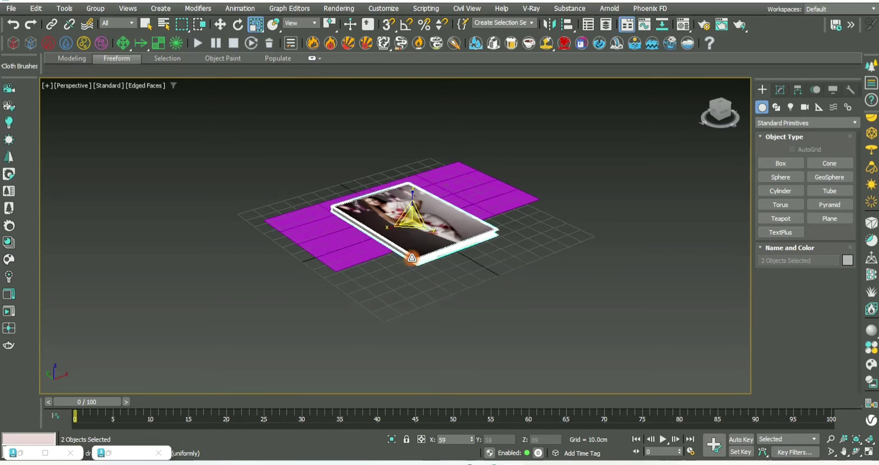
pyautogui.scroll(3, 422, 255)
pyautogui.scroll(-3, 463, 251)
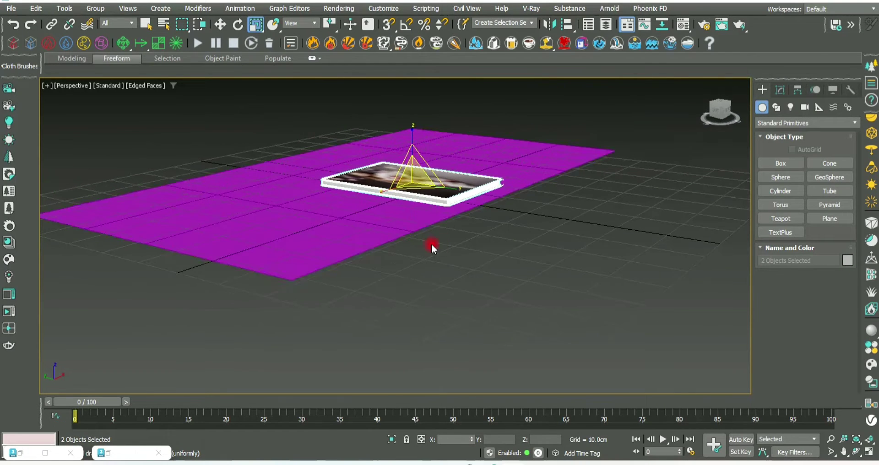
pyautogui.hotkey('ctrl', 'a')
pyautogui.moveTo(432, 244)
pyautogui.mouseDown(button='middle')
pyautogui.moveTo(501, 257)
pyautogui.moveTo(505, 247)
pyautogui.mouseUp(button='middle')
pyautogui.press('w')
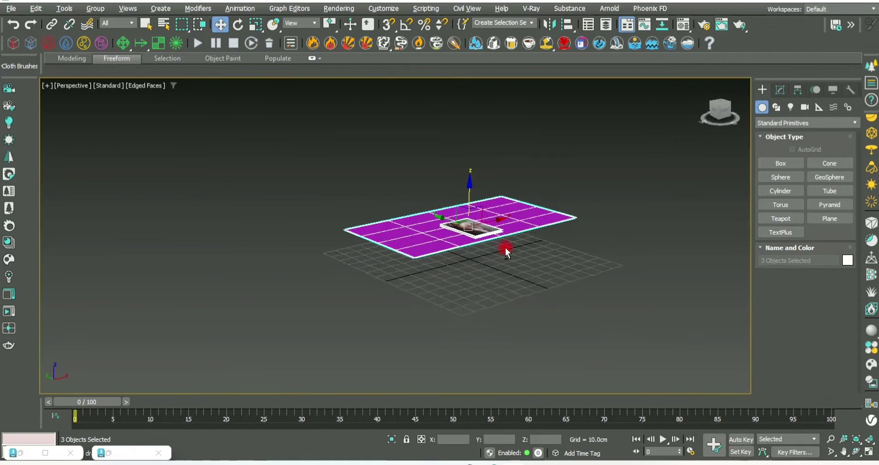
pyautogui.scroll(2, 504, 248)
pyautogui.click(445, 251)
pyautogui.click(444, 251)
# Give the plane a Shell modifier with 1.838cm outer thickness and lower the magazine onto it
pyautogui.click(780, 89)
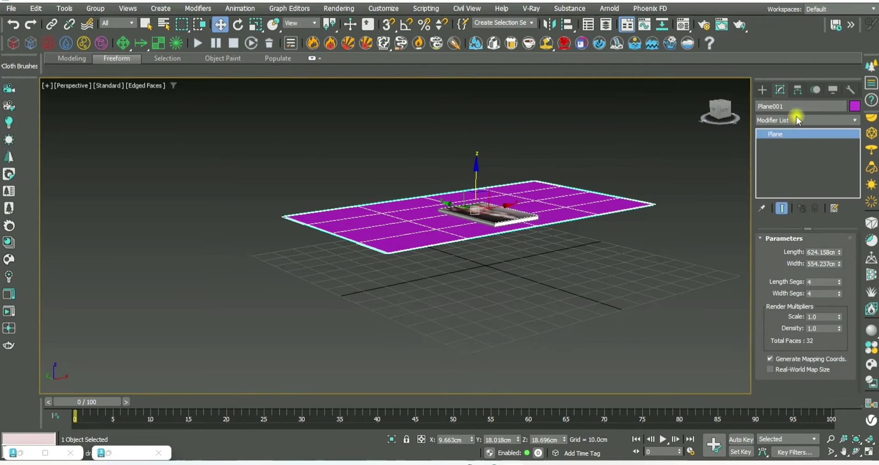
pyautogui.click(799, 120)
pyautogui.scroll(-5, 797, 132)
pyautogui.scroll(-15, 786, 145)
pyautogui.click(786, 141)
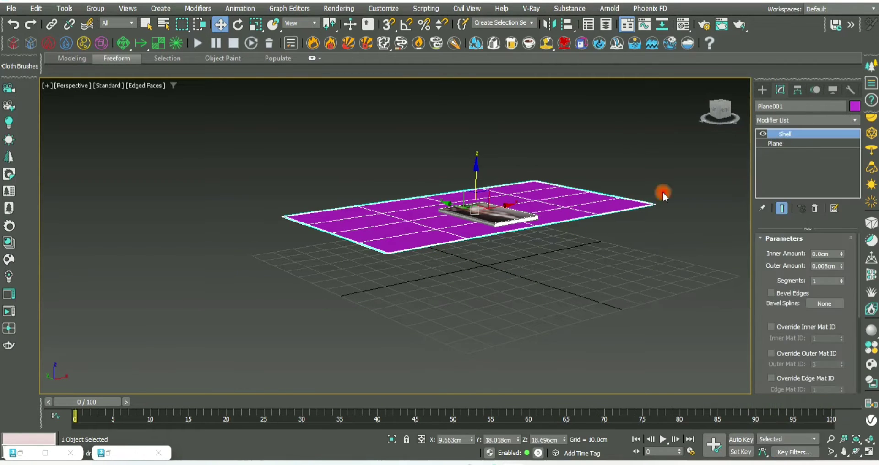
pyautogui.moveTo(844, 262); pyautogui.dragTo(855, 163)
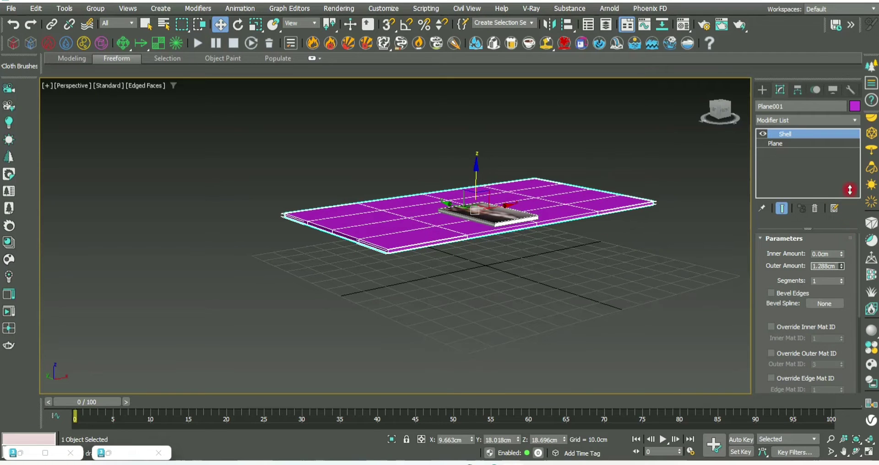
pyautogui.scroll(5, 508, 192)
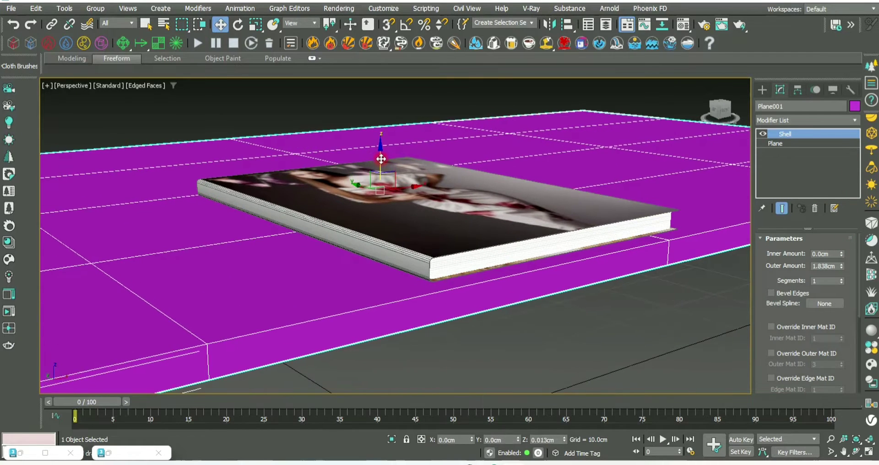
pyautogui.moveTo(382, 156); pyautogui.dragTo(382, 157)
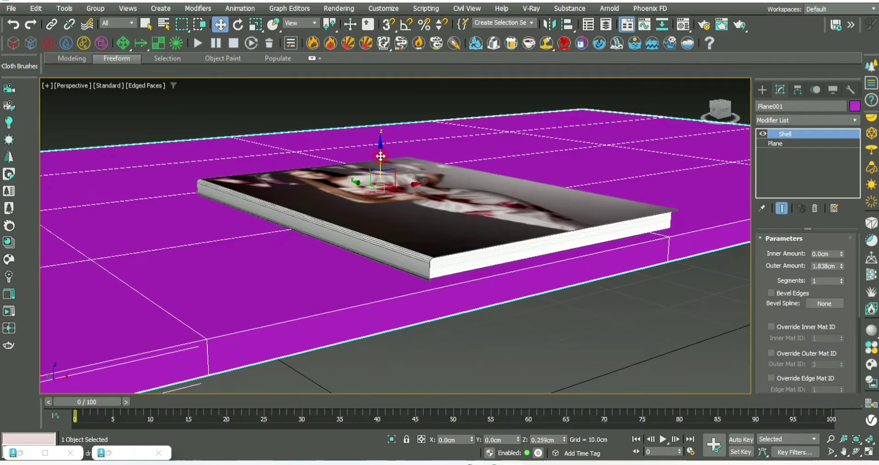
pyautogui.moveTo(382, 158)
pyautogui.keyDown('alt'); pyautogui.mouseDown(button='middle')
pyautogui.moveTo(466, 200)
pyautogui.moveTo(605, 202)
pyautogui.mouseUp(button='middle'); pyautogui.keyUp('alt')
pyautogui.scroll(-5, 465, 183)
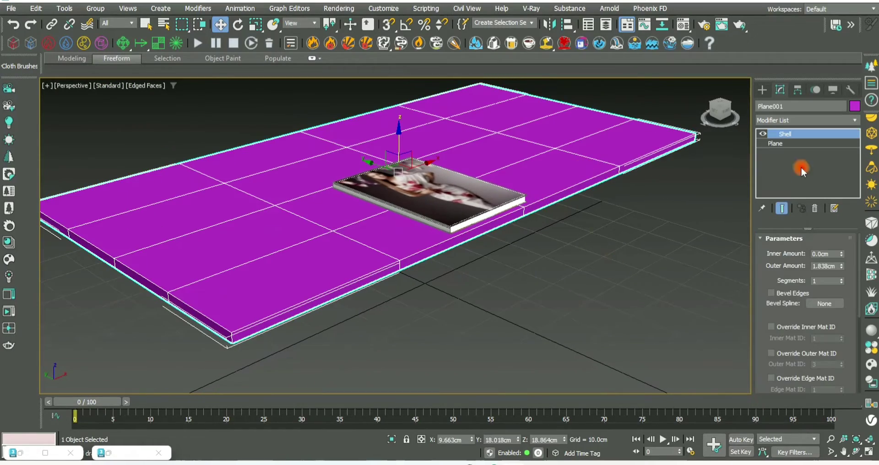
# Collapse the plane's stack and convert it to Editable Poly, viewing its vertices from the top
pyautogui.rightClick(796, 135)
pyautogui.click(779, 231)
pyautogui.click(517, 278)
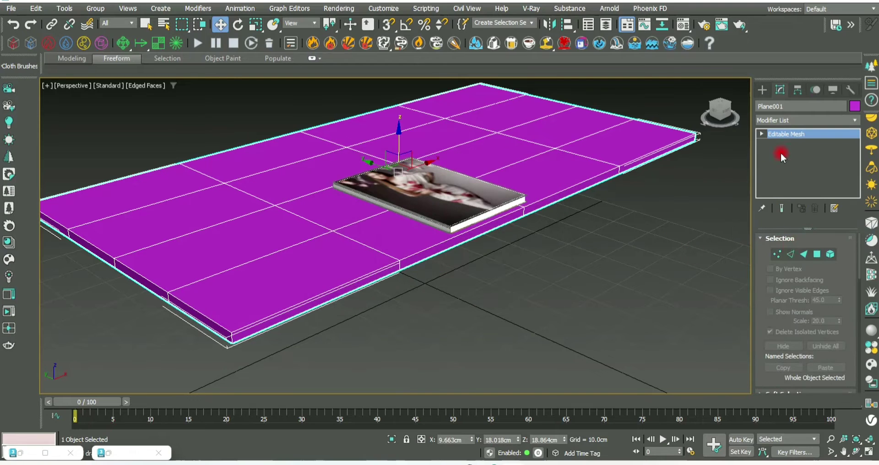
pyautogui.rightClick(795, 135)
pyautogui.click(802, 196)
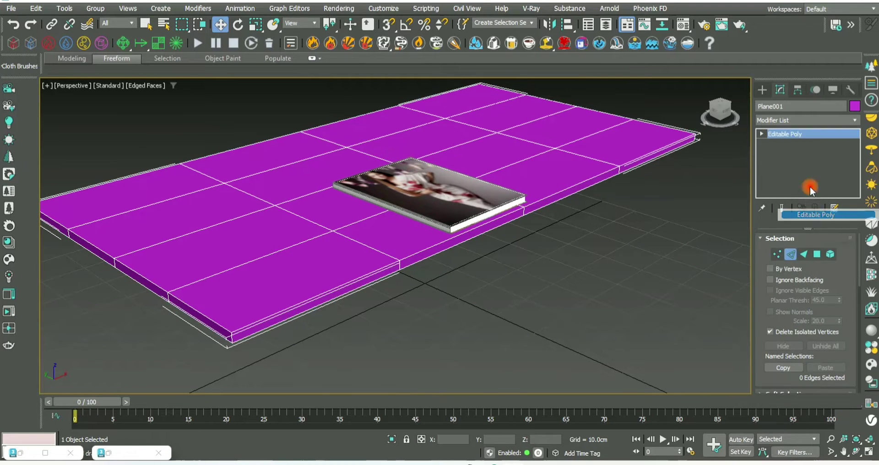
pyautogui.click(778, 252)
pyautogui.hotkey('alt', 'w')
pyautogui.hotkey('alt', 'w')
# Scale and move the slab's vertex rows apart to form a border around the top
pyautogui.moveTo(324, 112); pyautogui.dragTo(393, 339)
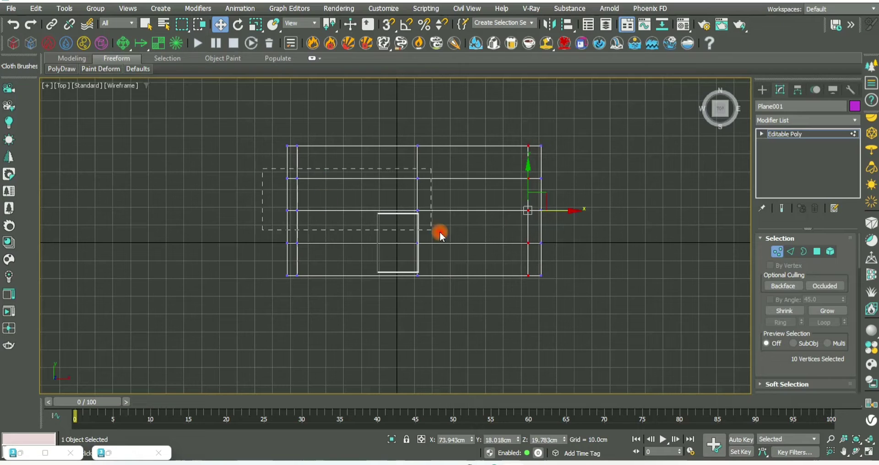
pyautogui.press('r')
pyautogui.moveTo(414, 161); pyautogui.dragTo(419, 134)
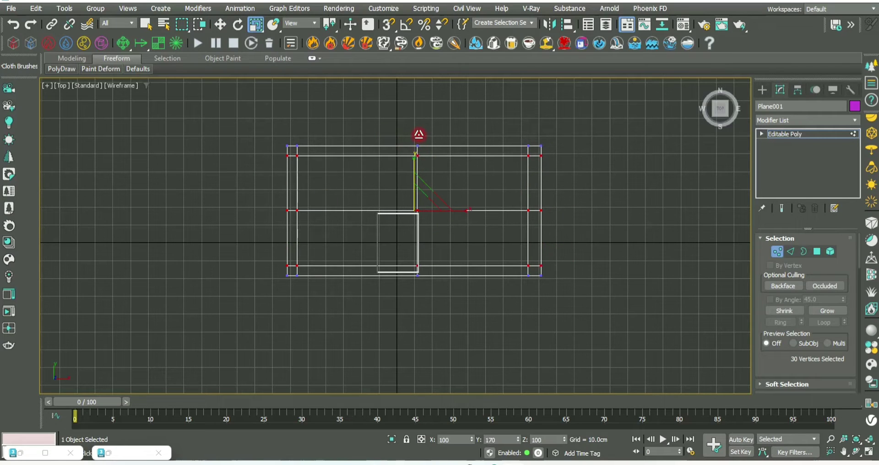
pyautogui.moveTo(471, 98); pyautogui.dragTo(533, 294)
pyautogui.press('w')
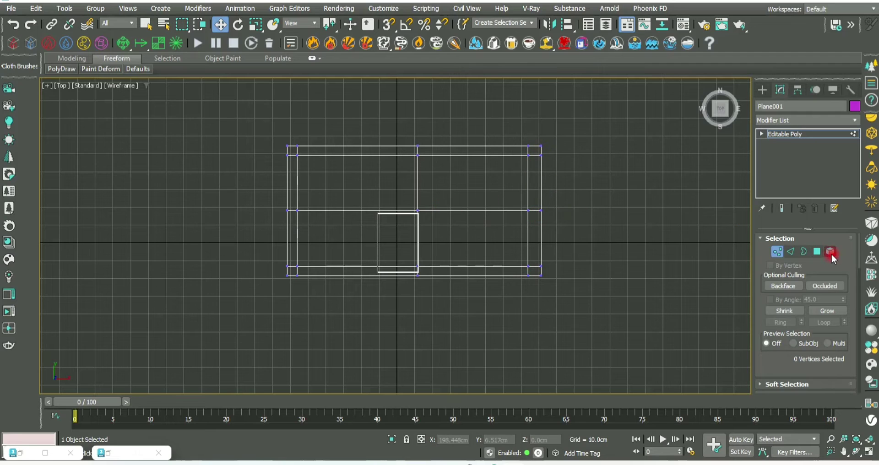
# Select the four corner polygons of Plane001 and switch to the Left view
pyautogui.moveTo(243, 122); pyautogui.dragTo(606, 317)
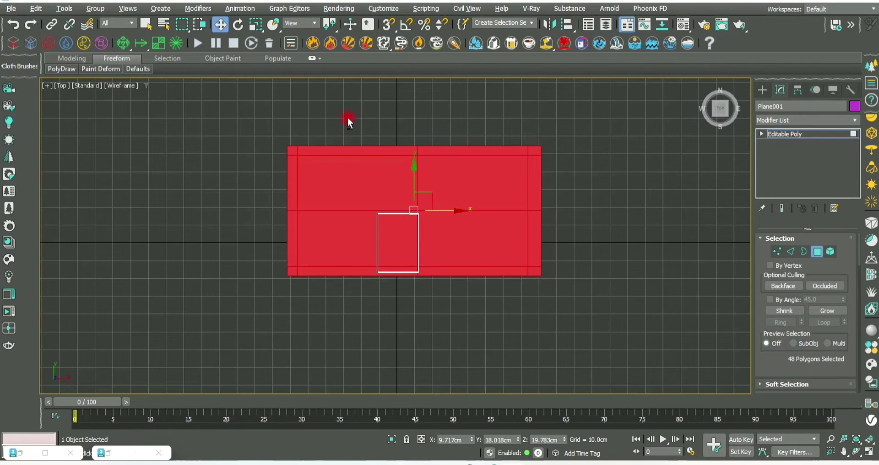
pyautogui.keyDown('alt'); pyautogui.moveTo(463, 385); pyautogui.dragTo(463, 386); pyautogui.keyUp('alt')
pyautogui.keyDown('alt'); pyautogui.moveTo(216, 198); pyautogui.dragTo(597, 264); pyautogui.keyUp('alt')
pyautogui.hotkey('alt', 'w')
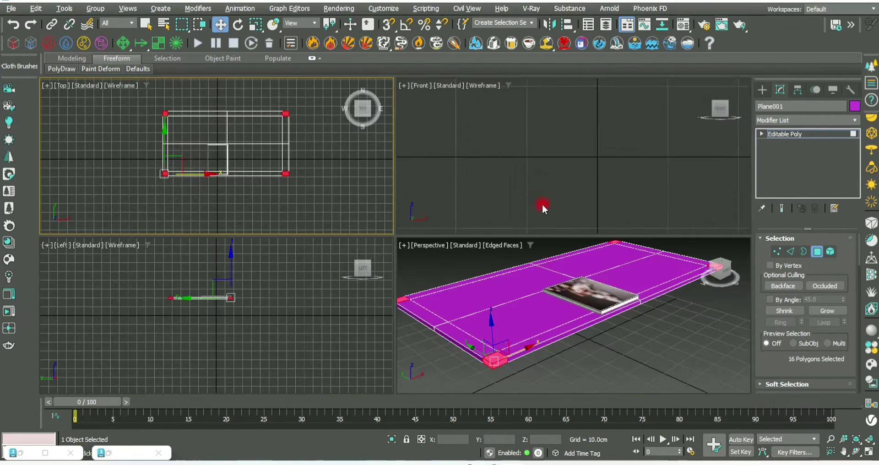
pyautogui.middleClick(262, 313)
pyautogui.hotkey('alt', 'w')
# Extrude the corner polygons downward into four table legs
pyautogui.moveTo(510, 211); pyautogui.dragTo(510, 212)
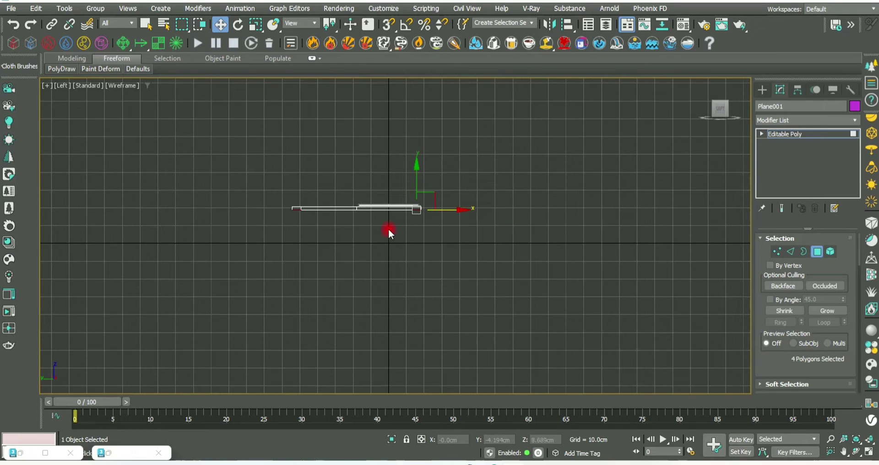
pyautogui.scroll(5, 388, 229)
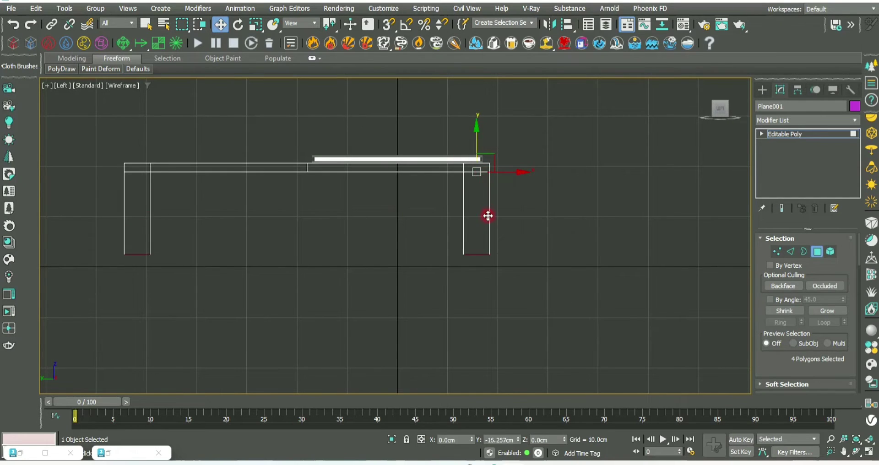
pyautogui.scroll(-5, 588, 342)
pyautogui.hotkey('alt', 'w')
pyautogui.middleClick(590, 325)
pyautogui.hotkey('alt', 'w')
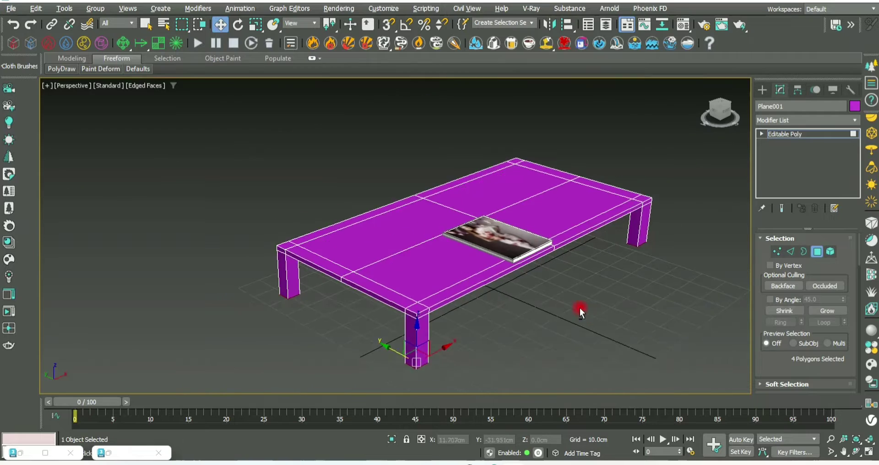
pyautogui.scroll(3, 460, 302)
pyautogui.scroll(2, 473, 300)
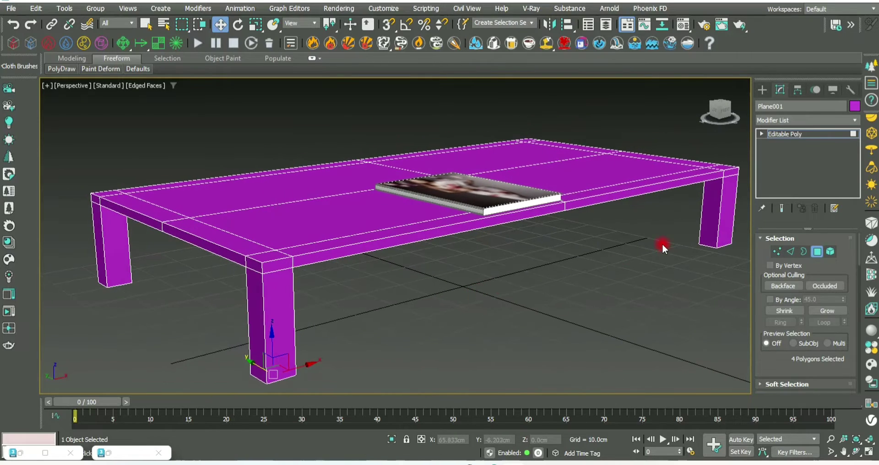
# Move the tabletop vertices down in the Front view, then exit vertex editing
pyautogui.click(777, 251)
pyautogui.hotkey('alt', 'w')
pyautogui.middleClick(556, 120)
pyautogui.hotkey('alt', 'w')
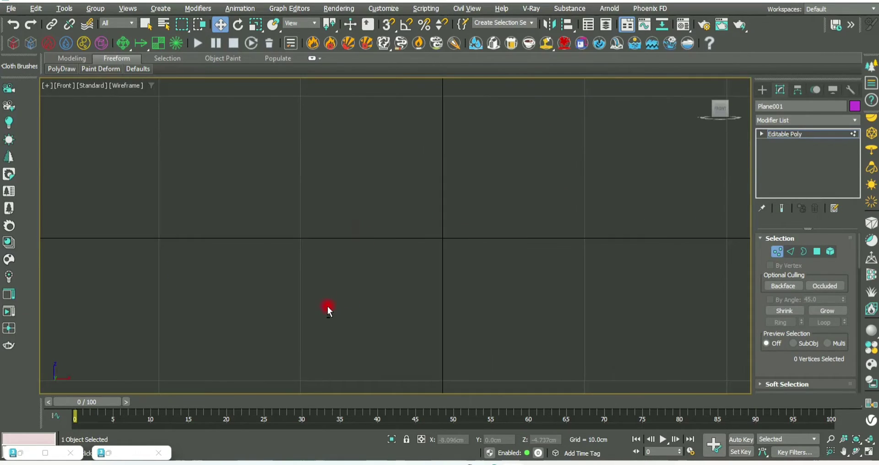
pyautogui.keyDown('alt'); pyautogui.moveTo(328, 306); pyautogui.dragTo(161, 140, button='middle'); pyautogui.keyUp('alt')
pyautogui.moveTo(664, 211); pyautogui.dragTo(664, 211)
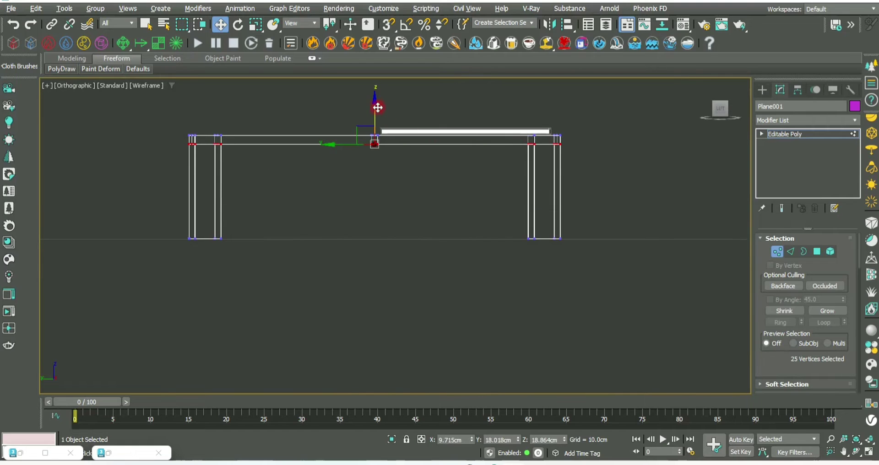
pyautogui.moveTo(379, 108); pyautogui.dragTo(380, 112)
pyautogui.hotkey('alt', 'w')
pyautogui.hotkey('alt', 'w')
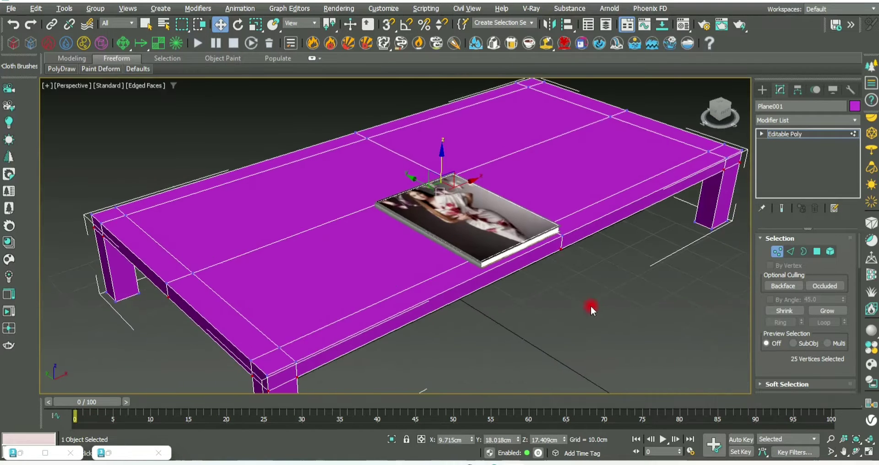
pyautogui.scroll(-4, 588, 308)
pyautogui.click(777, 251)
pyautogui.click(469, 275)
# Add a Chamfer modifier to the table from the Modifier List
pyautogui.scroll(3, 471, 256)
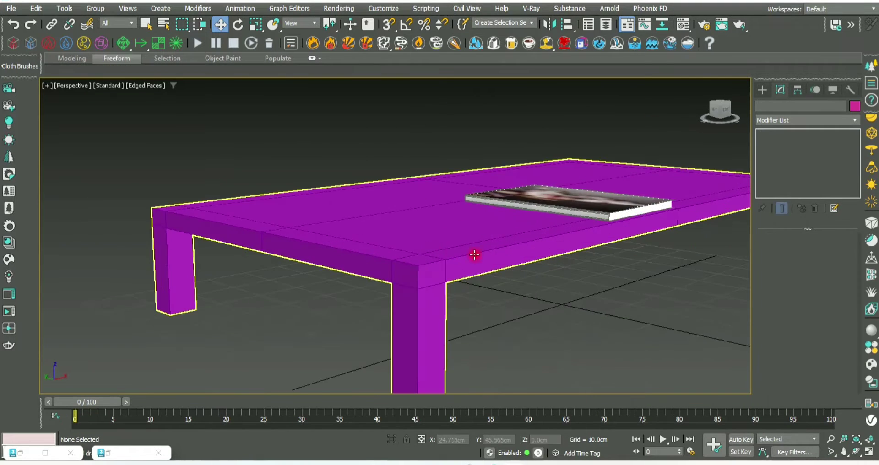
pyautogui.click(640, 237)
pyautogui.scroll(2, 534, 257)
pyautogui.click(804, 118)
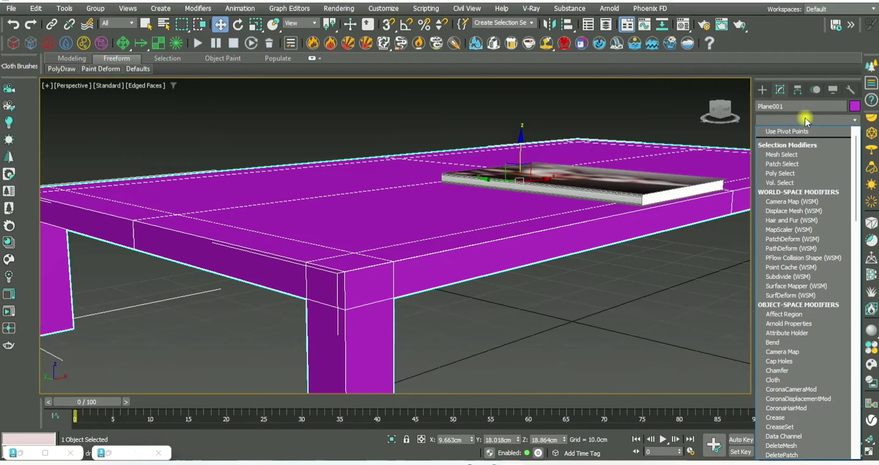
pyautogui.scroll(-5, 801, 183)
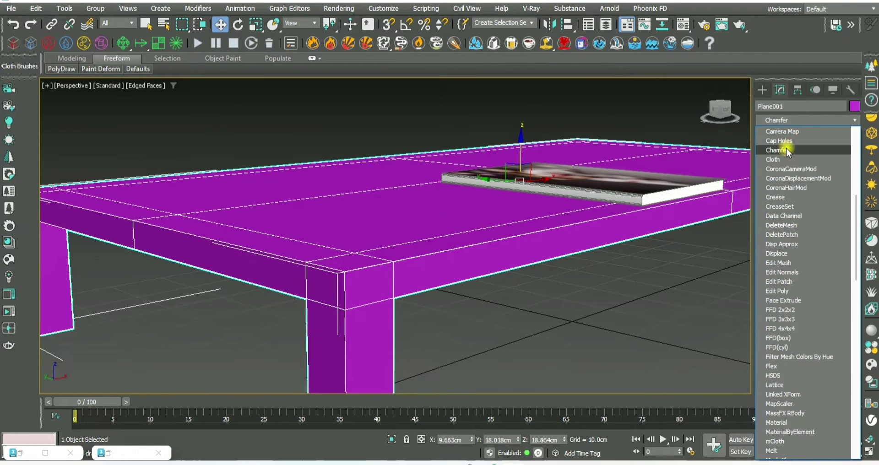
pyautogui.click(785, 143)
# Set the chamfer Amount to about 0.36cm, Segments to 3, and Amount Type to By Weight
pyautogui.moveTo(843, 344); pyautogui.dragTo(854, 351)
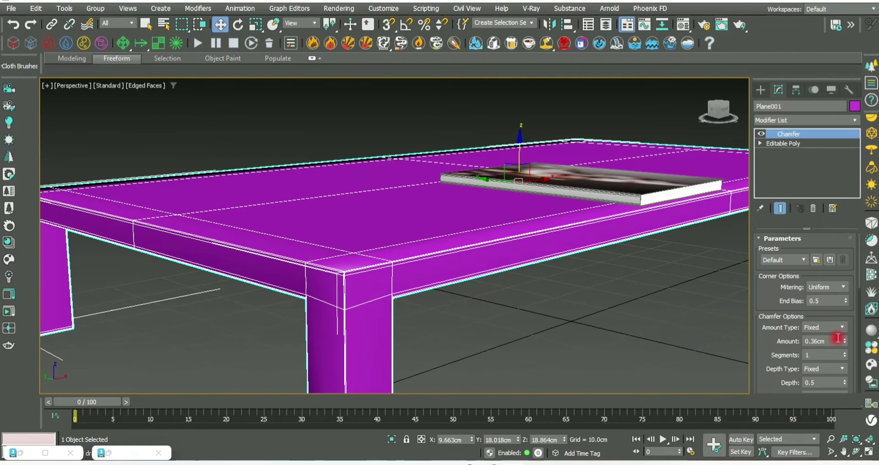
pyautogui.moveTo(844, 354); pyautogui.dragTo(846, 354)
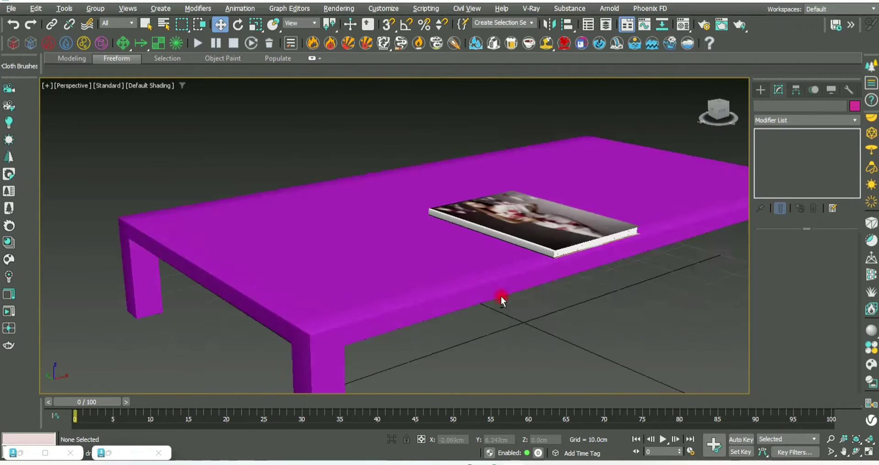
pyautogui.keyDown('alt'); pyautogui.moveTo(553, 303); pyautogui.dragTo(617, 249, button='middle'); pyautogui.keyUp('alt')
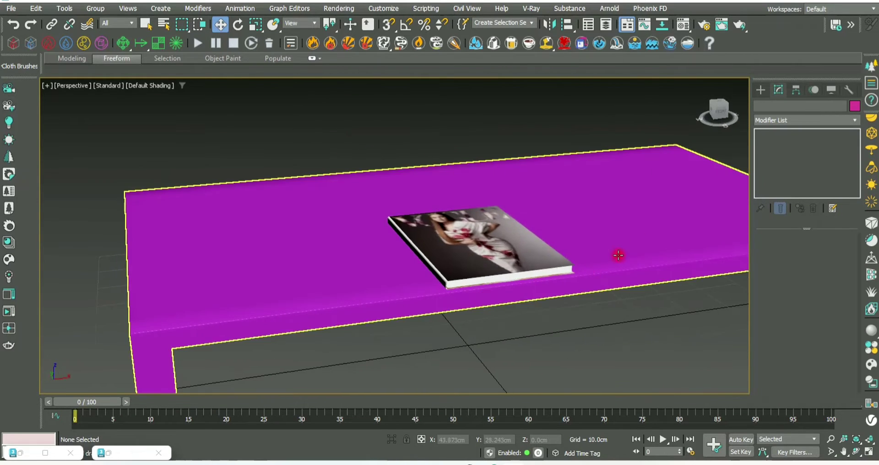
pyautogui.click(842, 327)
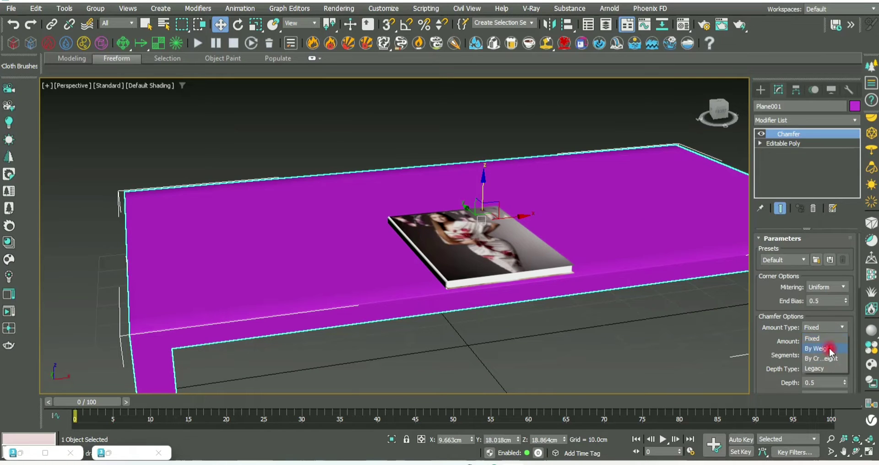
pyautogui.click(826, 342)
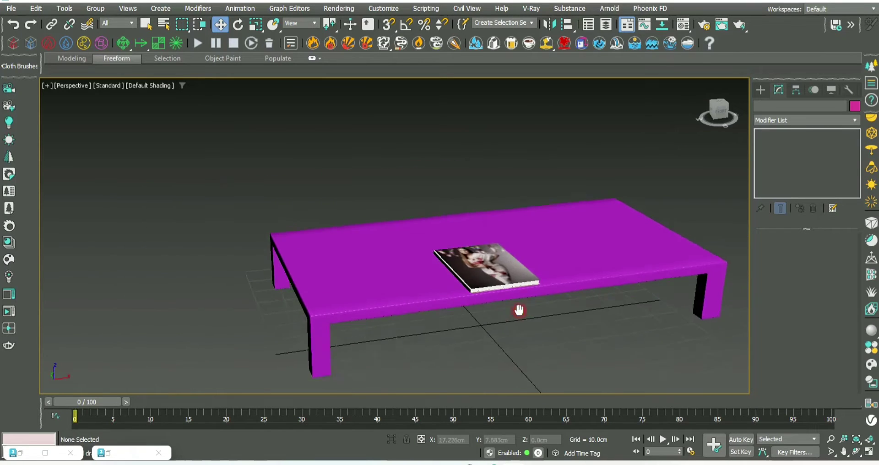
pyautogui.moveTo(519, 311); pyautogui.dragTo(600, 293, button='middle')
pyautogui.click(448, 242)
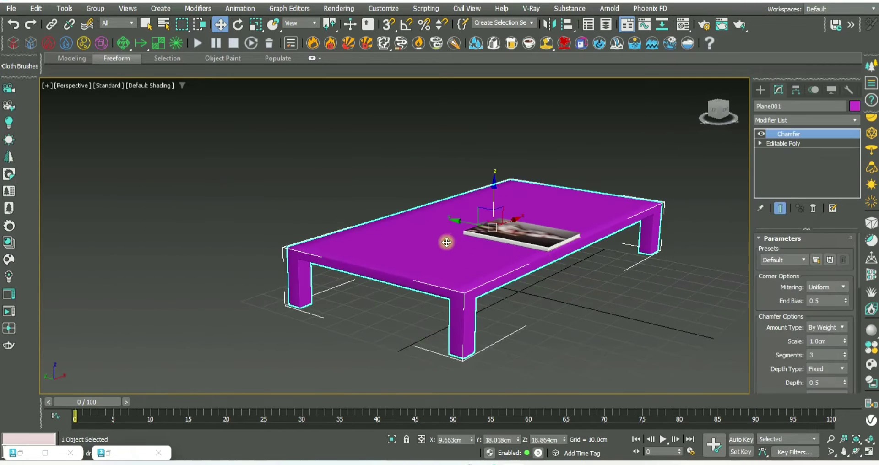
pyautogui.keyDown('alt'); pyautogui.moveTo(448, 241); pyautogui.dragTo(570, 314, button='middle'); pyautogui.keyUp('alt')
# Pick an empty Material Editor slot for the table and launch the V-Ray Material Library Browser
pyautogui.moveTo(540, 280)
pyautogui.keyDown('alt'); pyautogui.mouseDown(button='middle')
pyautogui.moveTo(559, 301)
pyautogui.moveTo(637, 212)
pyautogui.mouseUp(button='middle'); pyautogui.keyUp('alt')
pyautogui.click(533, 281)
pyautogui.click(683, 25)
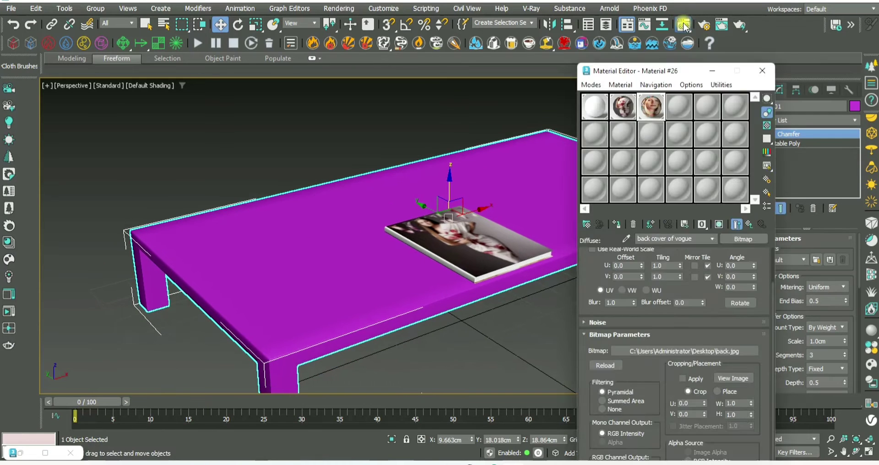
pyautogui.click(692, 105)
pyautogui.moveTo(664, 70); pyautogui.dragTo(622, 0)
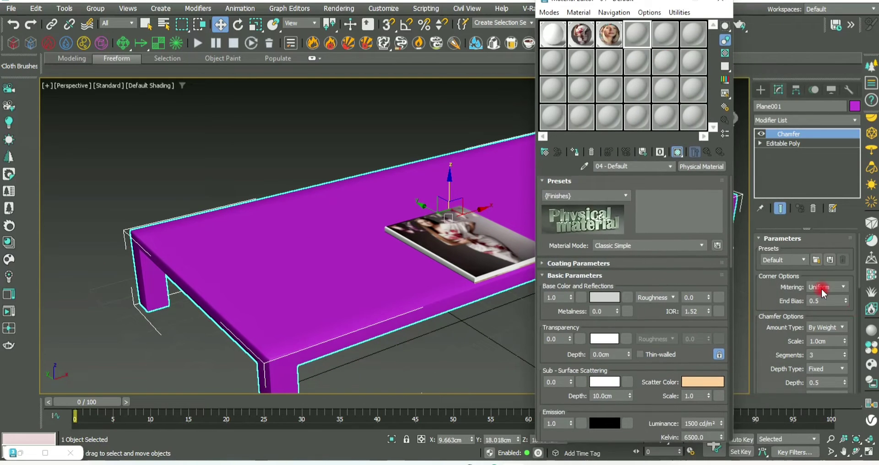
pyautogui.click(872, 349)
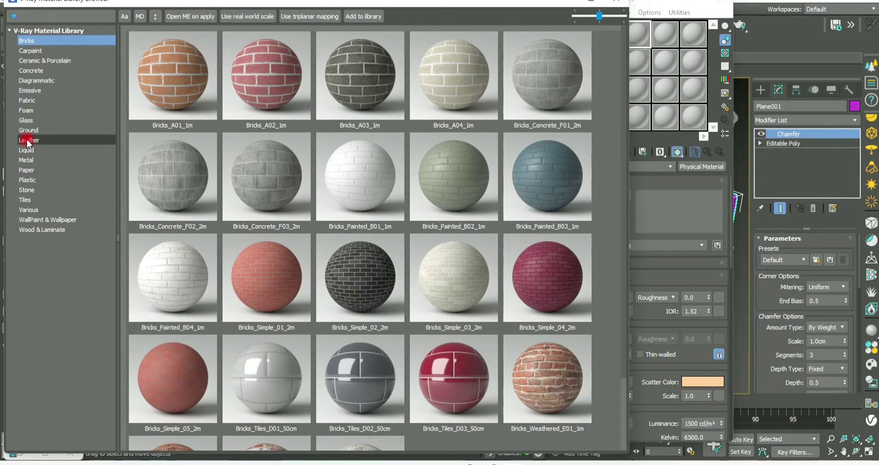
# Browse the Wood & Laminate, Plastic and WallPaint & Wallpaper material categories
pyautogui.click(45, 230)
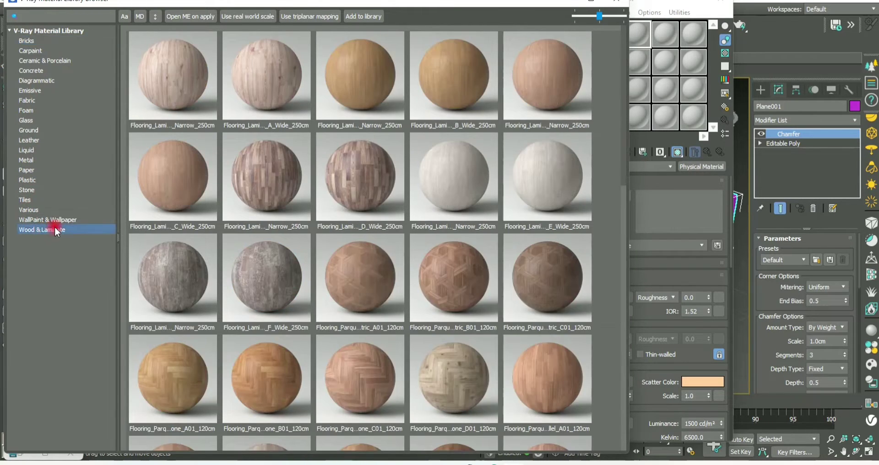
pyautogui.scroll(-5, 496, 248)
pyautogui.scroll(5, 497, 249)
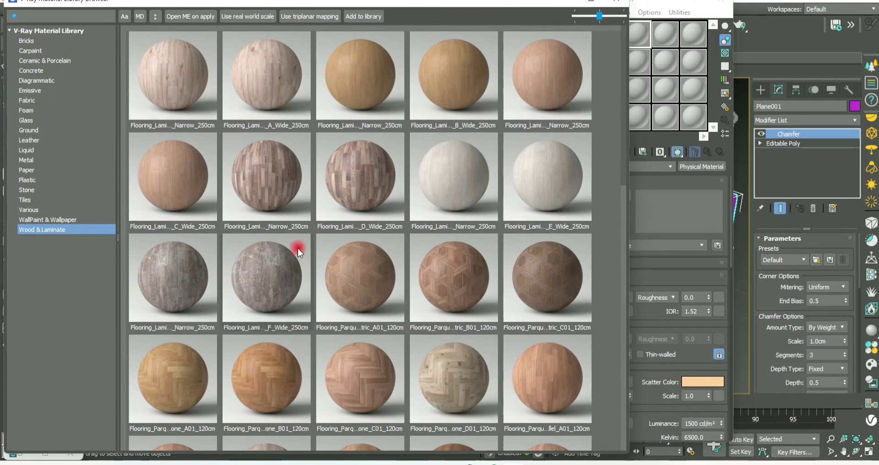
pyautogui.click(34, 183)
pyautogui.scroll(-5, 372, 257)
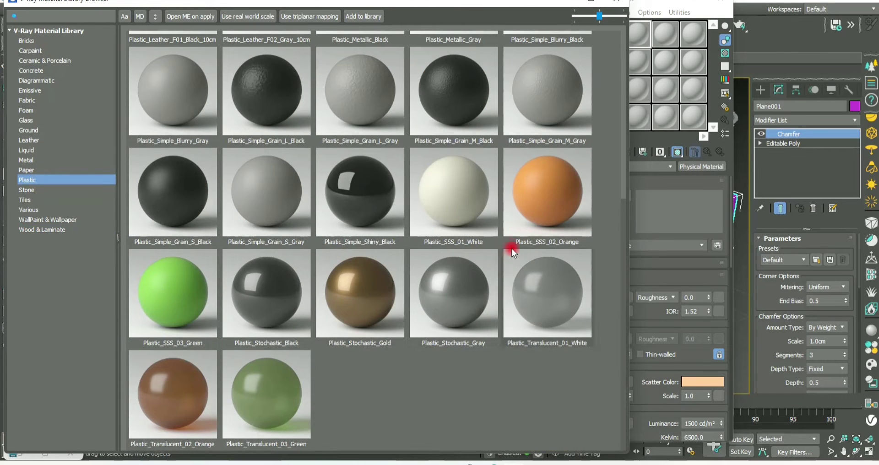
pyautogui.click(46, 224)
pyautogui.scroll(-5, 433, 232)
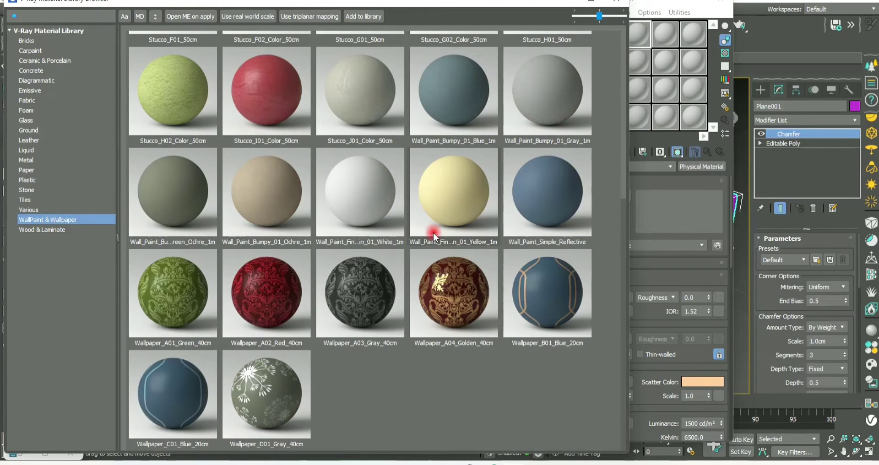
pyautogui.scroll(5, 438, 247)
# Settle on the Wood & Laminate materials and shrink the library window to reveal the scene
pyautogui.click(46, 229)
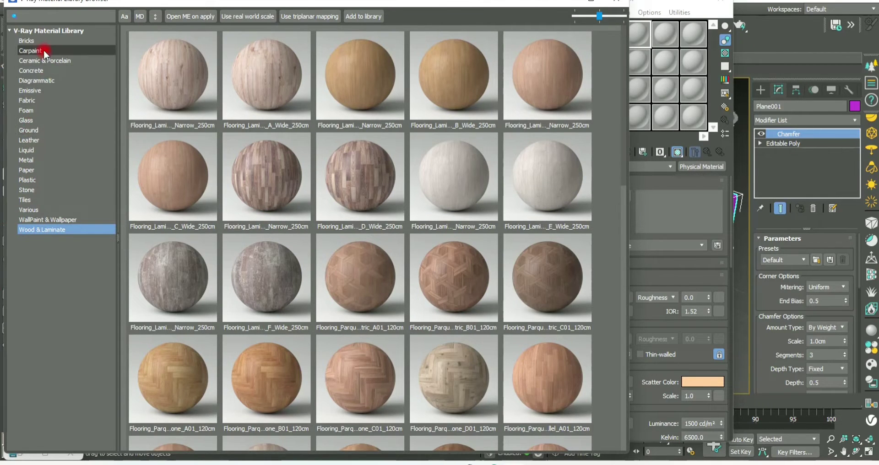
pyautogui.scroll(-10, 440, 284)
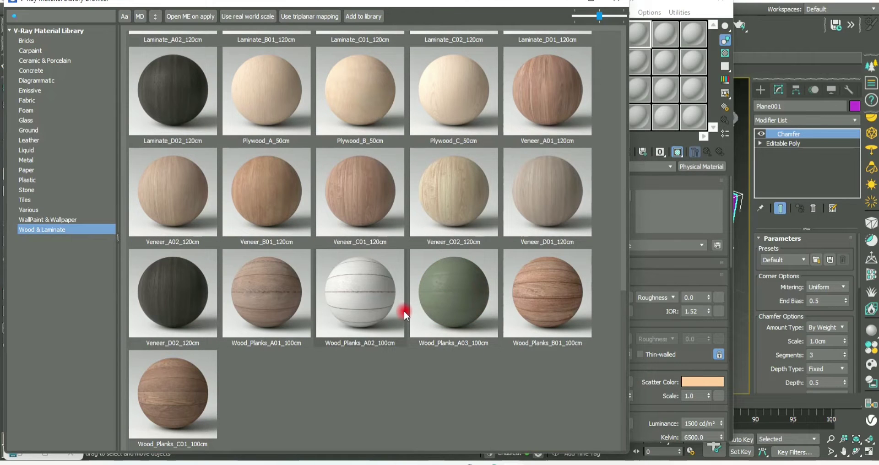
pyautogui.scroll(3, 228, 188)
pyautogui.scroll(-3, 229, 193)
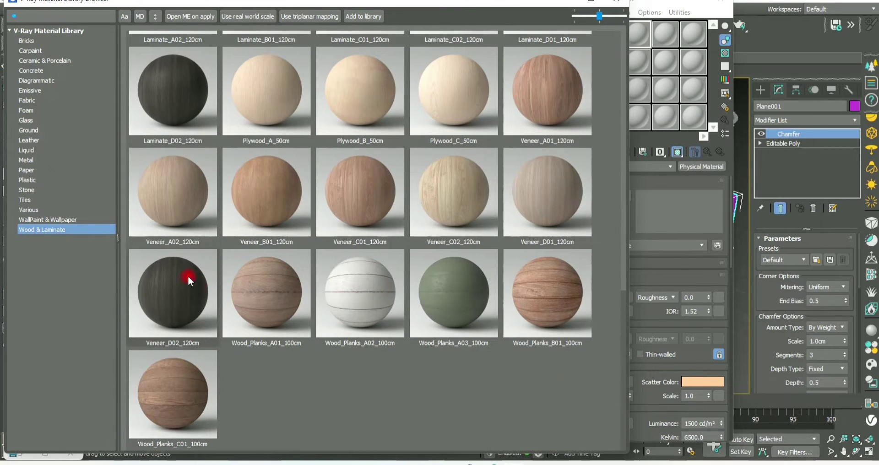
pyautogui.scroll(3, 194, 174)
pyautogui.scroll(-3, 194, 172)
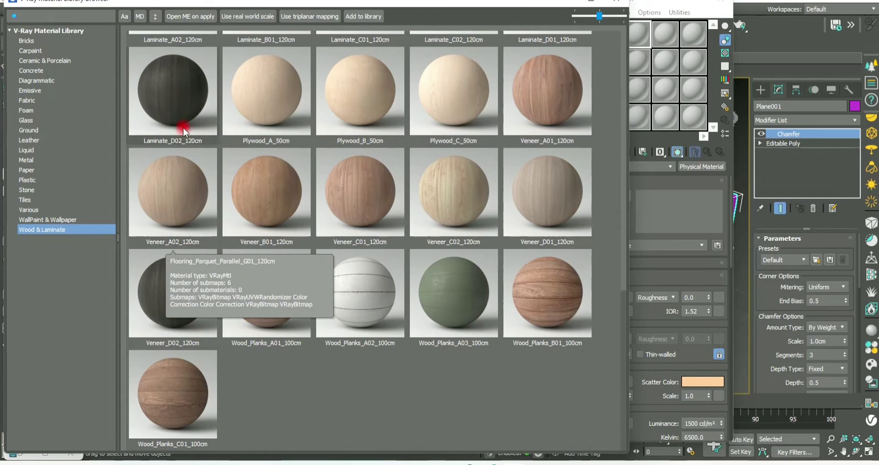
pyautogui.rightClick(177, 86)
pyautogui.click(448, 81)
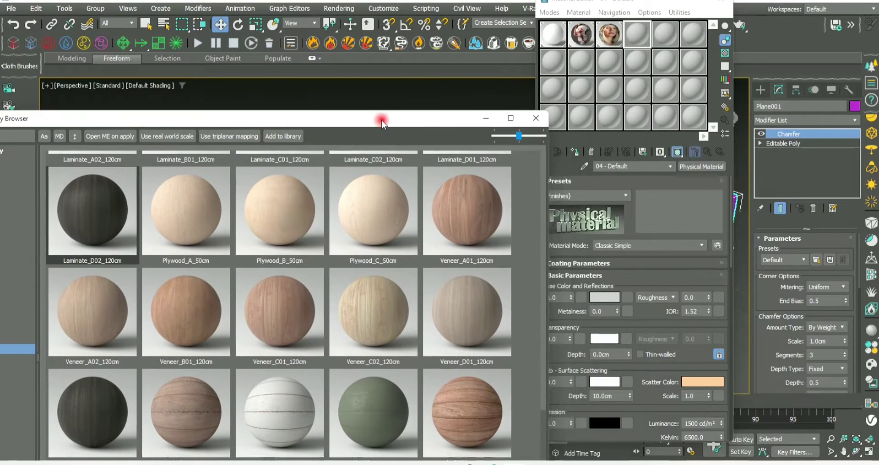
pyautogui.moveTo(498, 3); pyautogui.dragTo(381, 120)
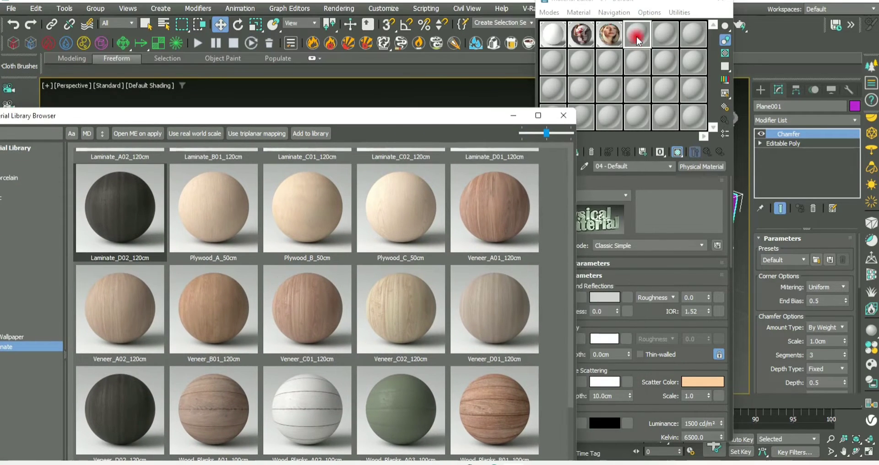
# Add Veneer_D02_120cm from the V-Ray library to the material editor
pyautogui.rightClick(128, 407)
pyautogui.click(179, 426)
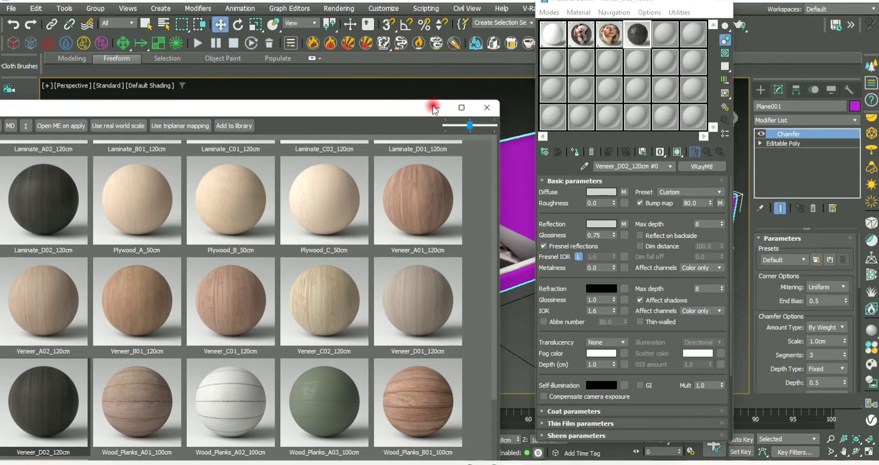
pyautogui.click(436, 104)
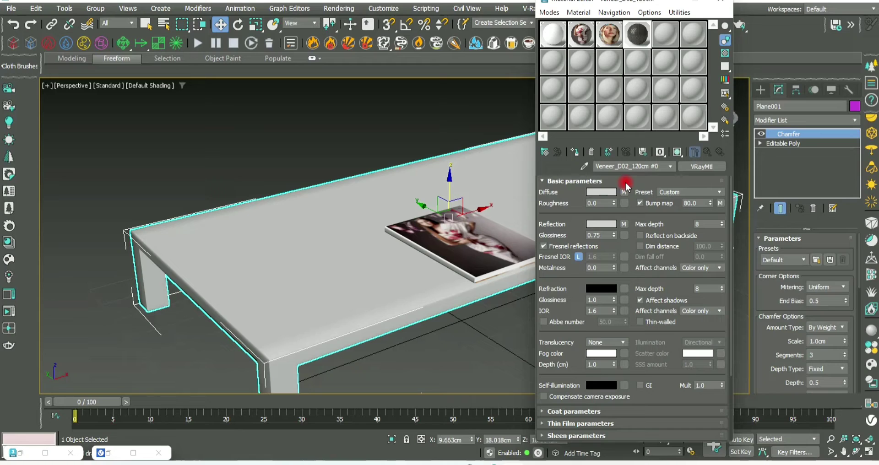
# Assign the veneer to the table, show it shaded in the viewport, and close the editor
pyautogui.click(577, 152)
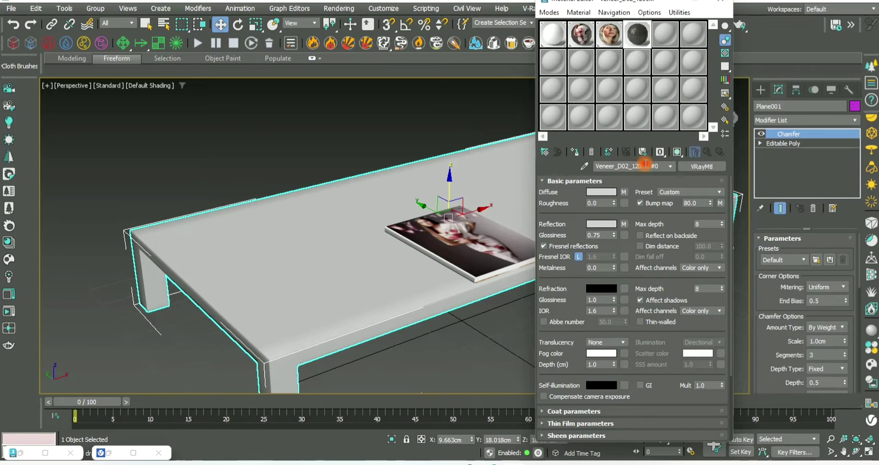
pyautogui.click(678, 152)
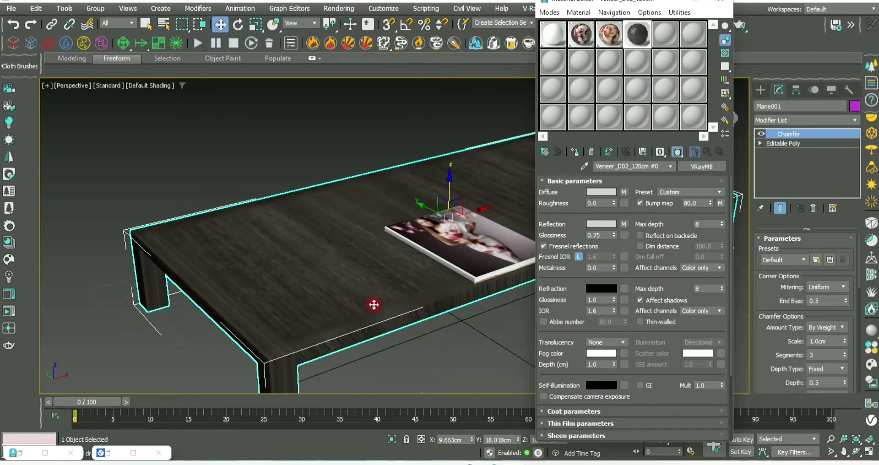
pyautogui.click(674, 4)
# Add a UVW Map modifier to the table
pyautogui.click(581, 229)
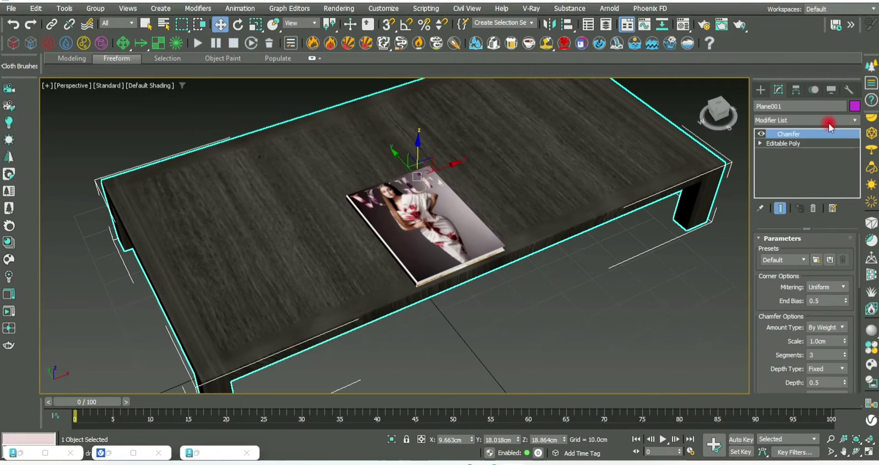
pyautogui.click(821, 119)
pyautogui.scroll(-5, 788, 264)
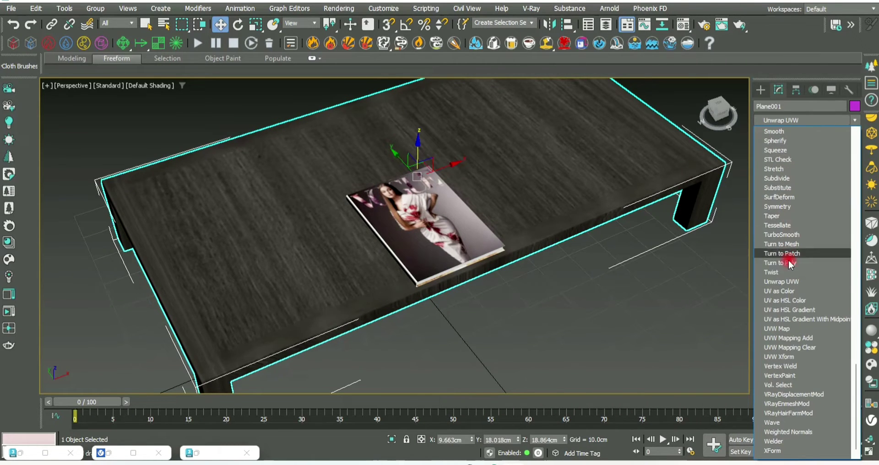
pyautogui.click(787, 329)
# Set the UVW Map to Box projection with 100cm length, width and height
pyautogui.keyDown('alt'); pyautogui.moveTo(533, 337); pyautogui.dragTo(578, 294, button='middle'); pyautogui.keyUp('alt')
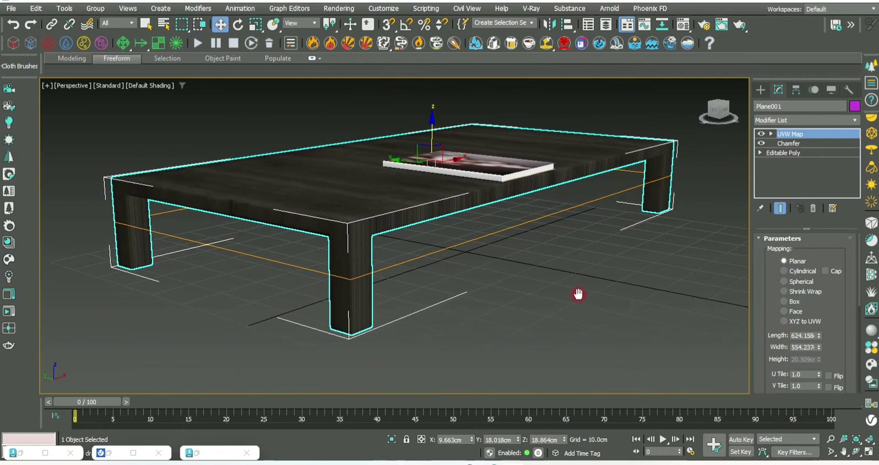
pyautogui.click(783, 301)
pyautogui.scroll(5, 436, 234)
pyautogui.write('100')
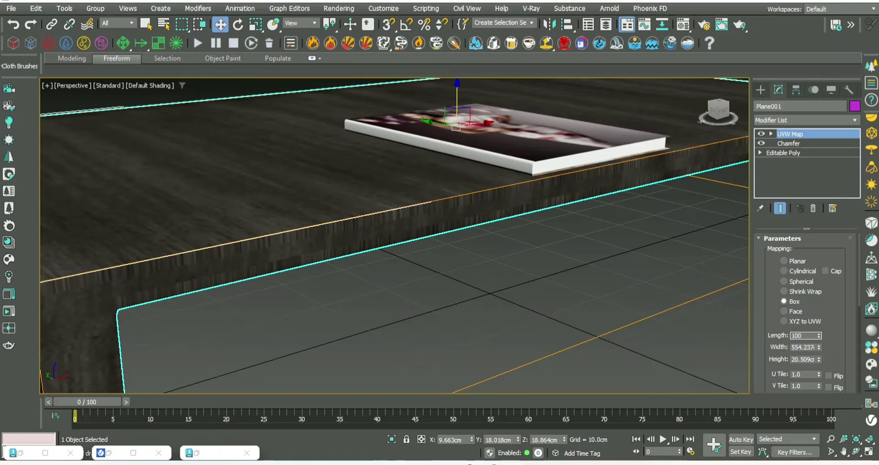
pyautogui.press('Tab')
pyautogui.press('Tab')
pyautogui.write('100.0c')
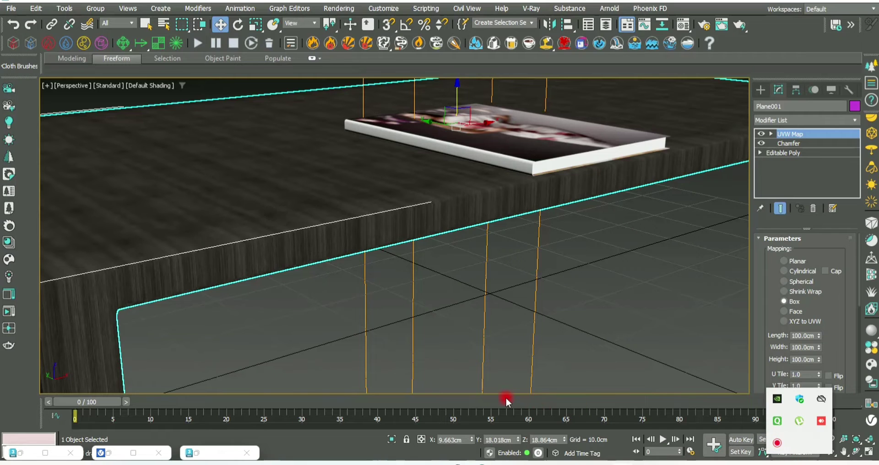
pyautogui.write('m')
pyautogui.click(673, 3)
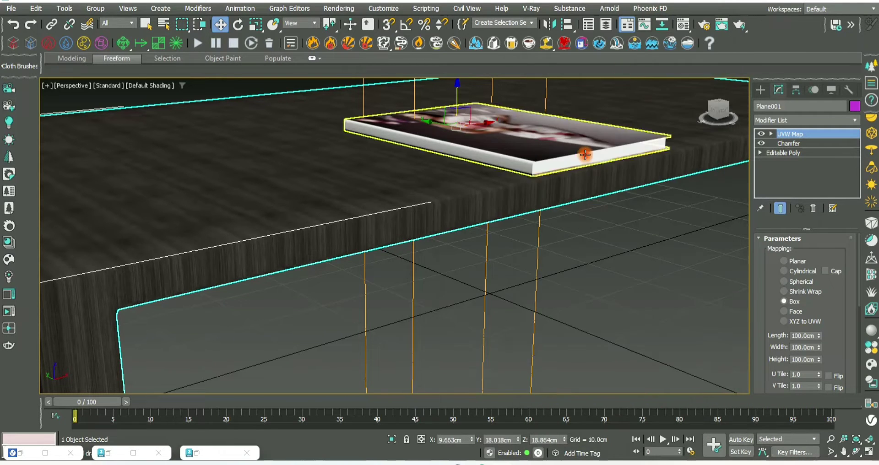
pyautogui.scroll(-5, 555, 386)
pyautogui.scroll(5, 455, 237)
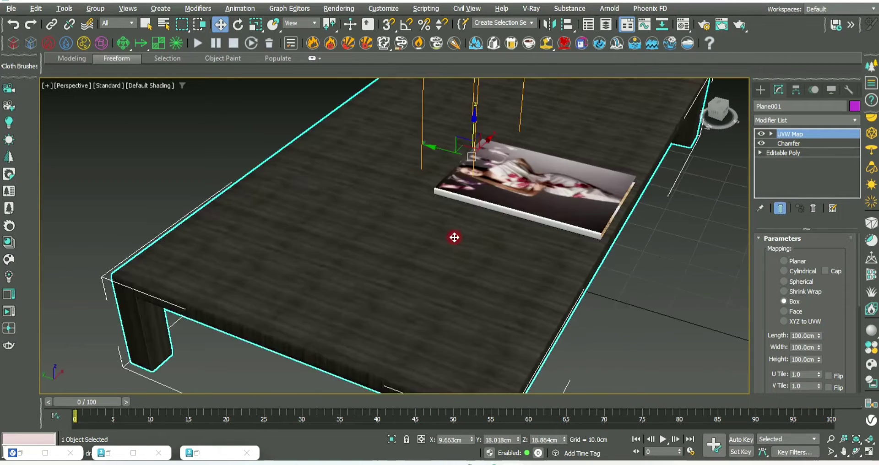
pyautogui.scroll(-4, 490, 293)
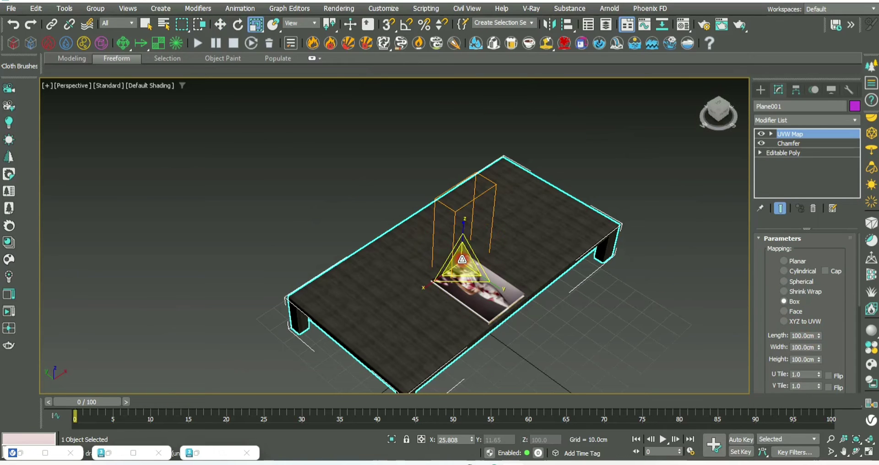
# Enlarge the UVW Map gizmo over the table from a side view
pyautogui.moveTo(462, 259)
pyautogui.keyDown('alt'); pyautogui.mouseDown(button='middle')
pyautogui.moveTo(457, 189)
pyautogui.moveTo(458, 256)
pyautogui.mouseUp(button='middle'); pyautogui.keyUp('alt')
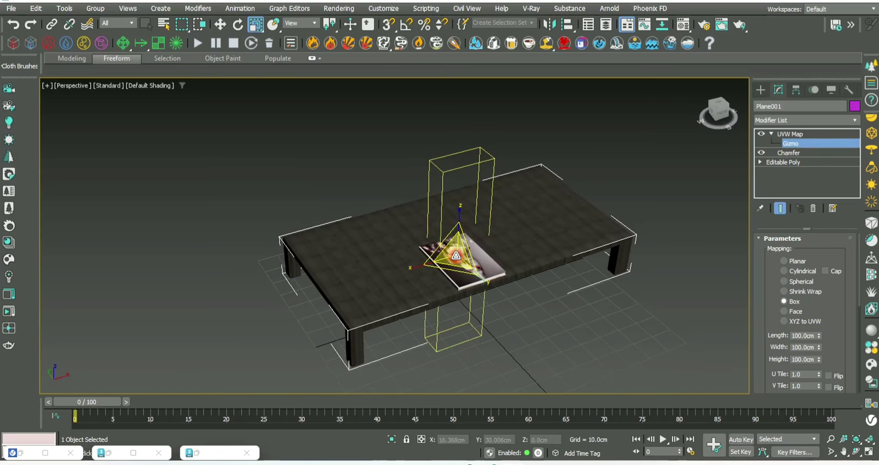
pyautogui.scroll(4, 456, 259)
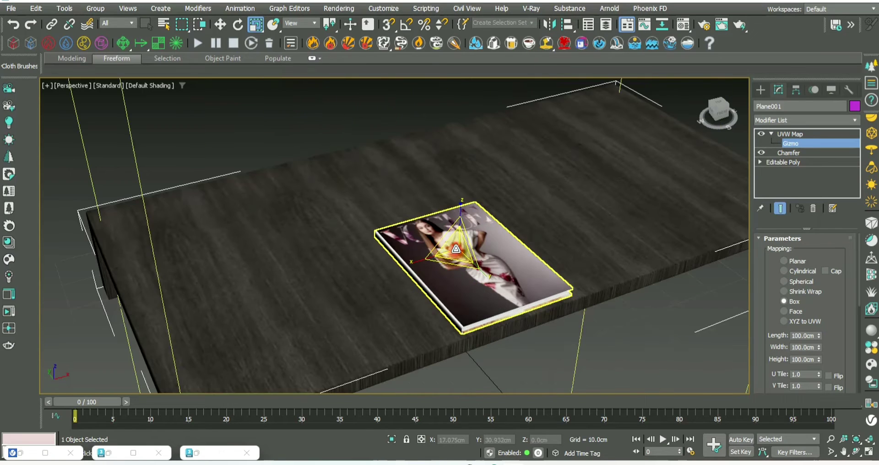
pyautogui.moveTo(456, 249); pyautogui.dragTo(459, 245)
pyautogui.scroll(-6, 453, 243)
pyautogui.keyDown('alt'); pyautogui.moveTo(452, 243); pyautogui.dragTo(452, 256, button='middle'); pyautogui.keyUp('alt')
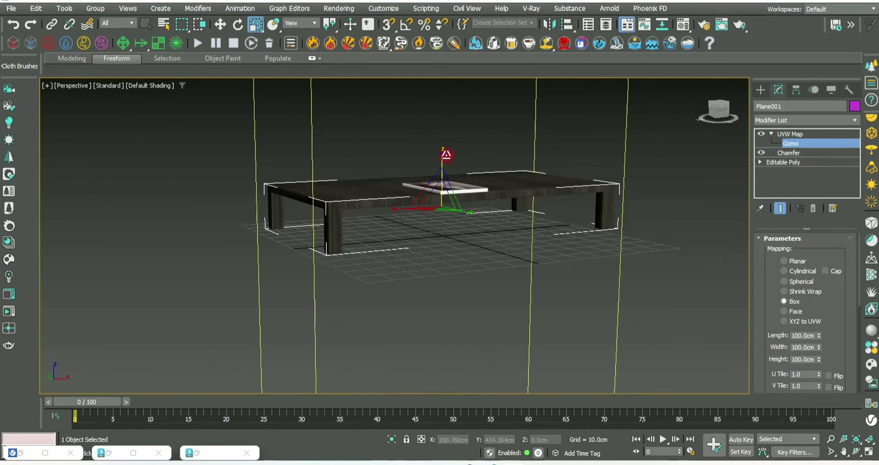
# Orbit between high and low views to check the wood grain direction on the tabletop
pyautogui.scroll(5, 416, 211)
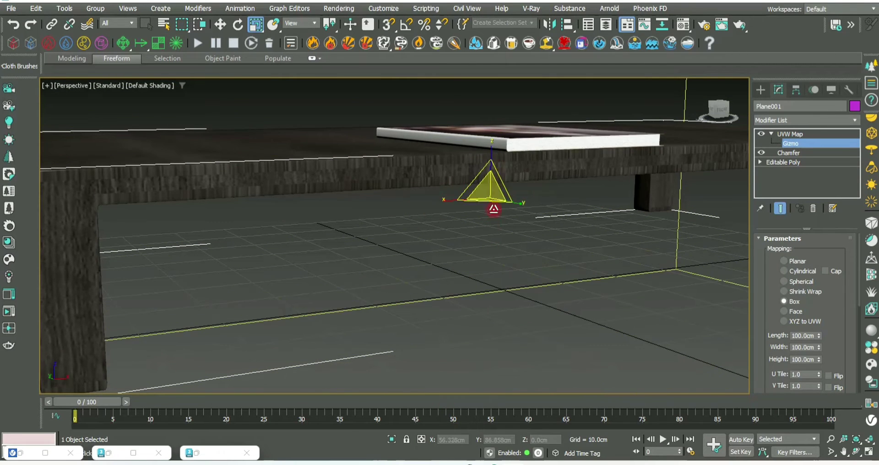
pyautogui.scroll(-5, 494, 210)
pyautogui.keyDown('alt'); pyautogui.moveTo(514, 251); pyautogui.dragTo(502, 215, button='middle'); pyautogui.keyUp('alt')
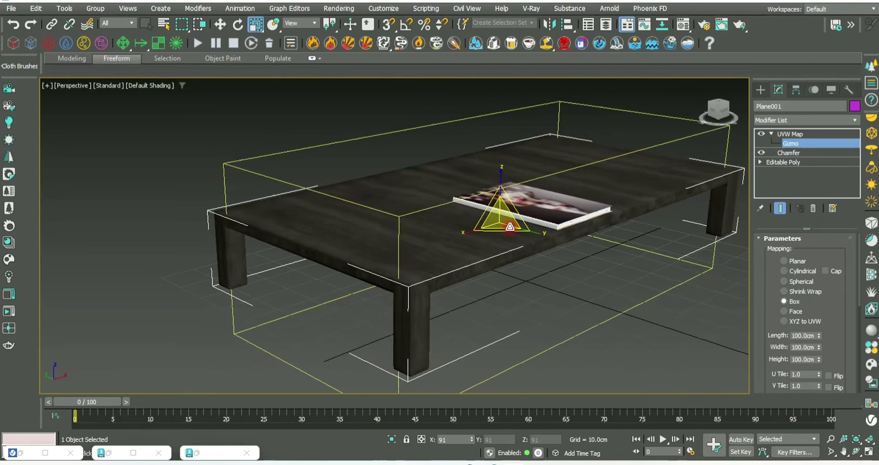
pyautogui.scroll(-4, 525, 240)
pyautogui.keyDown('alt'); pyautogui.moveTo(494, 173); pyautogui.dragTo(501, 261, button='middle'); pyautogui.keyUp('alt')
pyautogui.scroll(5, 502, 171)
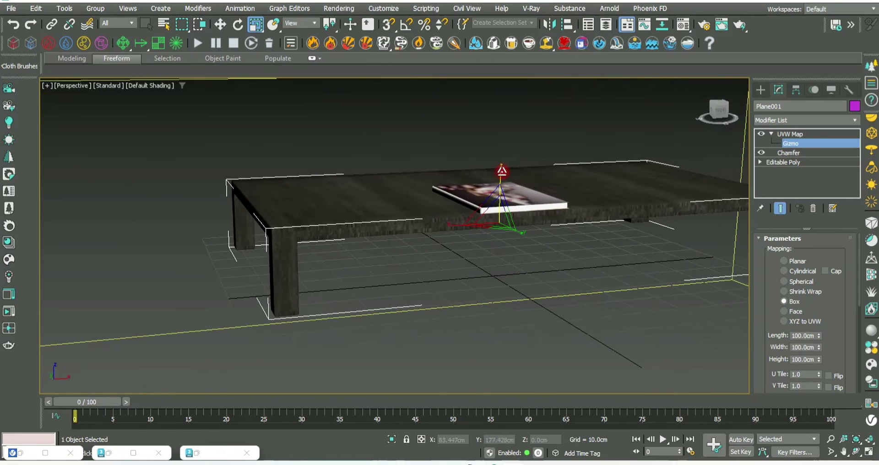
pyautogui.keyDown('alt'); pyautogui.moveTo(498, 158); pyautogui.dragTo(475, 304, button='middle'); pyautogui.keyUp('alt')
pyautogui.scroll(-5, 477, 278)
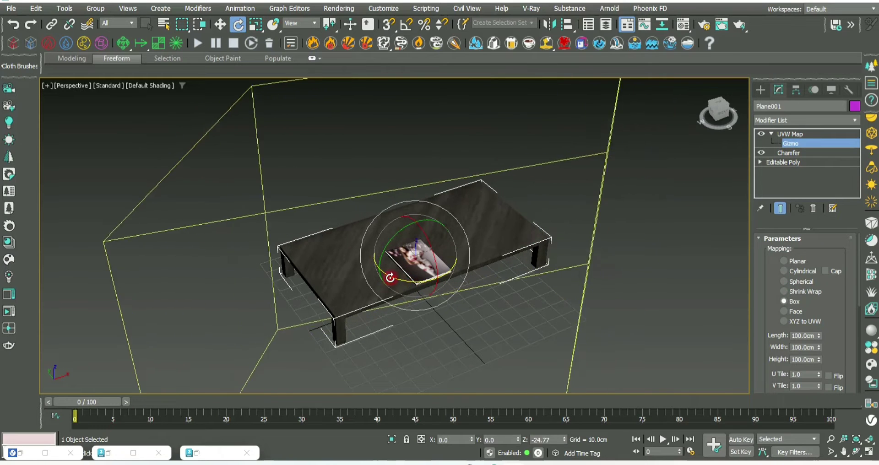
pyautogui.scroll(3, 377, 276)
pyautogui.scroll(-2, 408, 275)
pyautogui.moveTo(408, 274)
pyautogui.keyDown('alt'); pyautogui.mouseDown(button='middle')
pyautogui.moveTo(447, 265)
pyautogui.moveTo(481, 294)
pyautogui.moveTo(425, 268)
pyautogui.moveTo(434, 270)
pyautogui.mouseUp(button='middle'); pyautogui.keyUp('alt')
pyautogui.scroll(2, 415, 282)
# Collapse the magazine's modifier stack to Editable Poly
pyautogui.rightClick(797, 138)
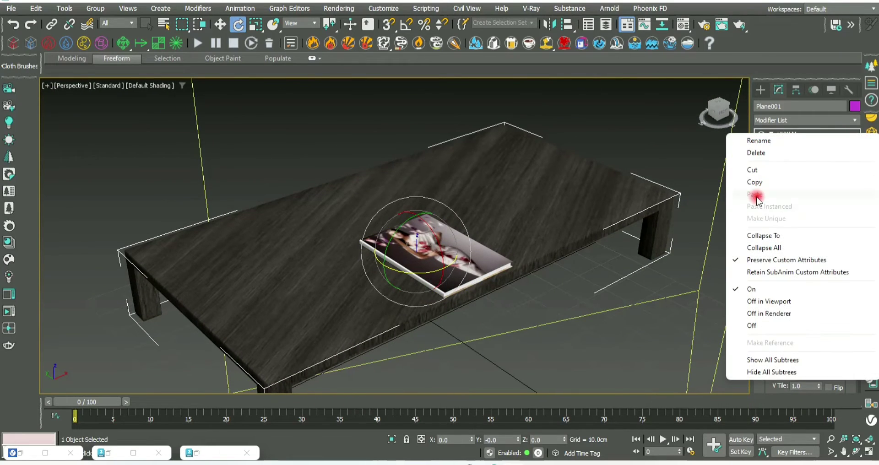
pyautogui.click(733, 238)
pyautogui.click(507, 277)
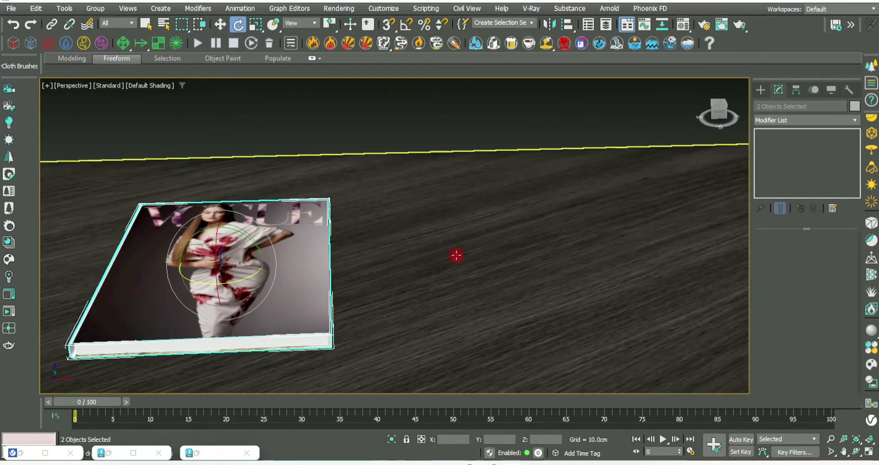
# Clone the magazine in Top view and slide the copy off beside the first
pyautogui.press('t')
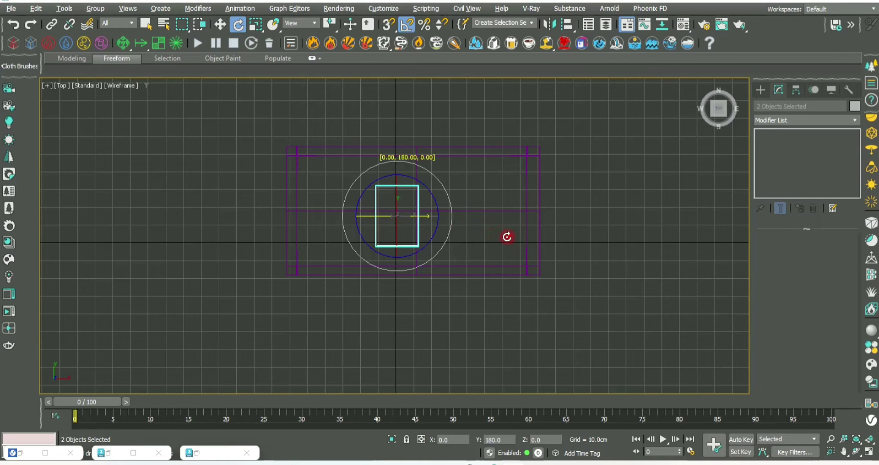
pyautogui.press('w')
pyautogui.keyDown('shift'); pyautogui.moveTo(412, 215); pyautogui.dragTo(456, 215); pyautogui.keyUp('shift')
pyautogui.click(448, 274)
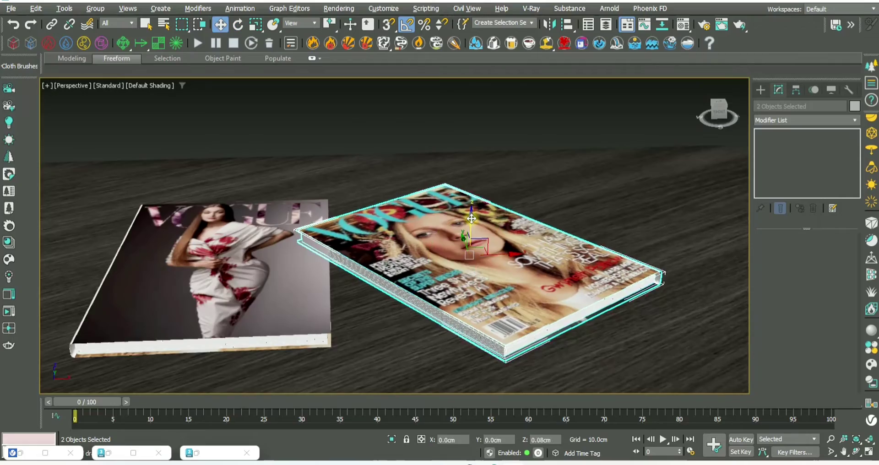
pyautogui.scroll(5, 471, 219)
pyautogui.scroll(-5, 472, 219)
pyautogui.moveTo(471, 219); pyautogui.dragTo(552, 200)
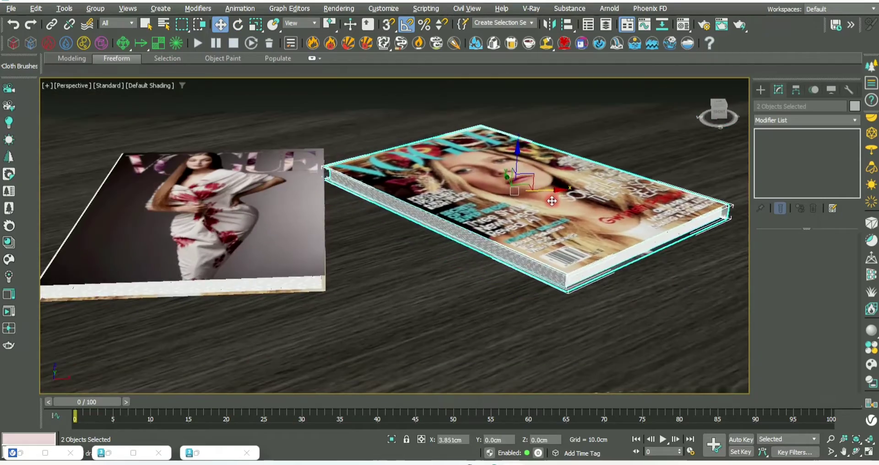
pyautogui.hotkey('alt', 'w')
pyautogui.hotkey('alt', 'w')
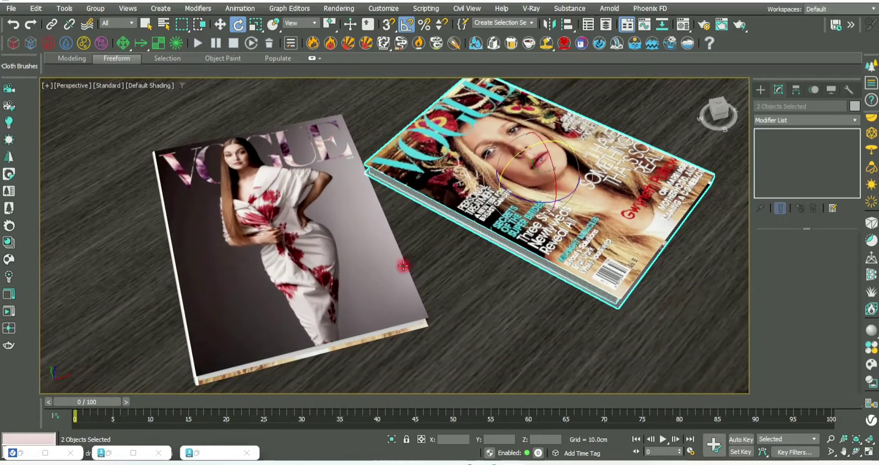
pyautogui.moveTo(403, 265)
pyautogui.keyDown('alt'); pyautogui.mouseDown(button='middle')
pyautogui.moveTo(481, 304)
pyautogui.moveTo(471, 267)
pyautogui.moveTo(494, 273)
pyautogui.moveTo(584, 202)
pyautogui.moveTo(529, 212)
pyautogui.moveTo(549, 232)
pyautogui.moveTo(524, 300)
pyautogui.moveTo(531, 310)
pyautogui.mouseUp(button='middle'); pyautogui.keyUp('alt')
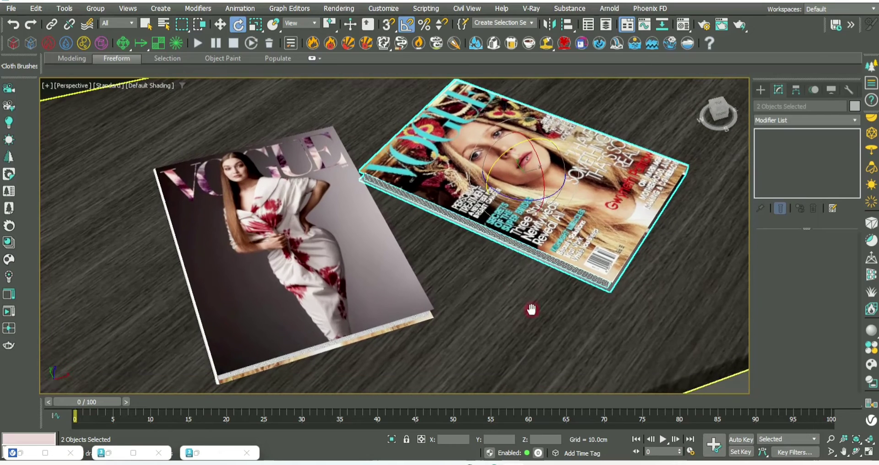
# Import the Studio 006 HDRI dome light from Chaos Cosmos
pyautogui.click(777, 451)
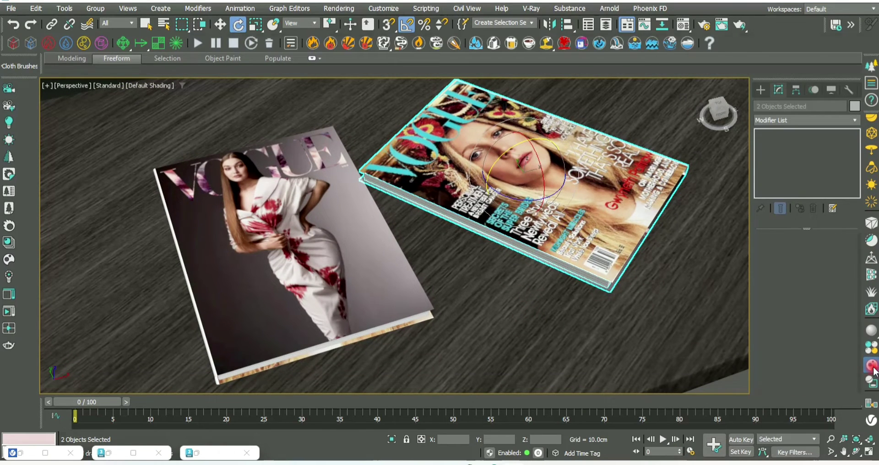
pyautogui.click(872, 366)
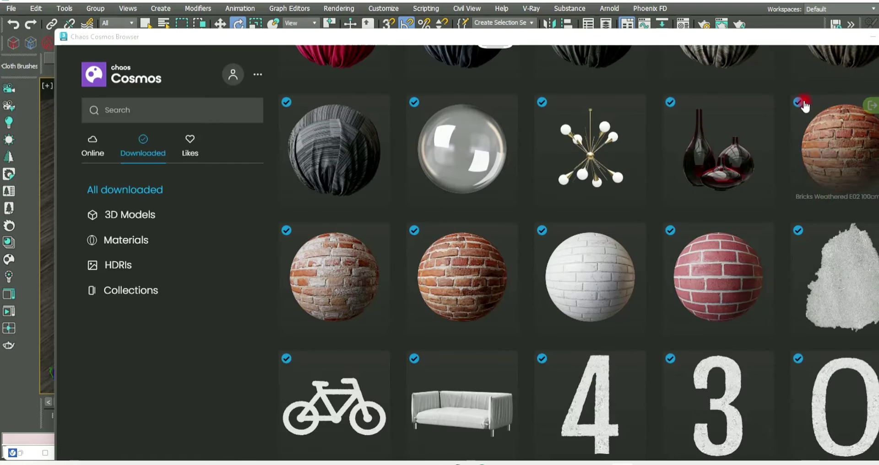
pyautogui.doubleClick(628, 37)
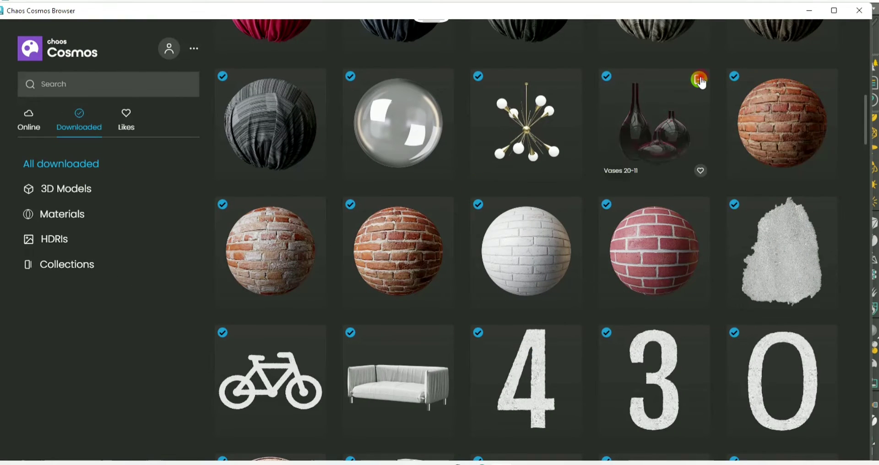
pyautogui.click(58, 242)
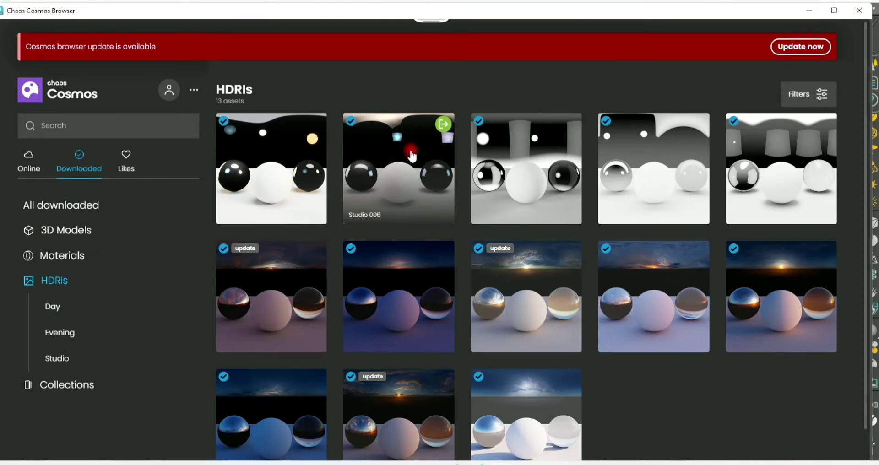
pyautogui.click(809, 11)
# Position the Vases 20-11 proxy and lower it onto the tabletop
pyautogui.press('t')
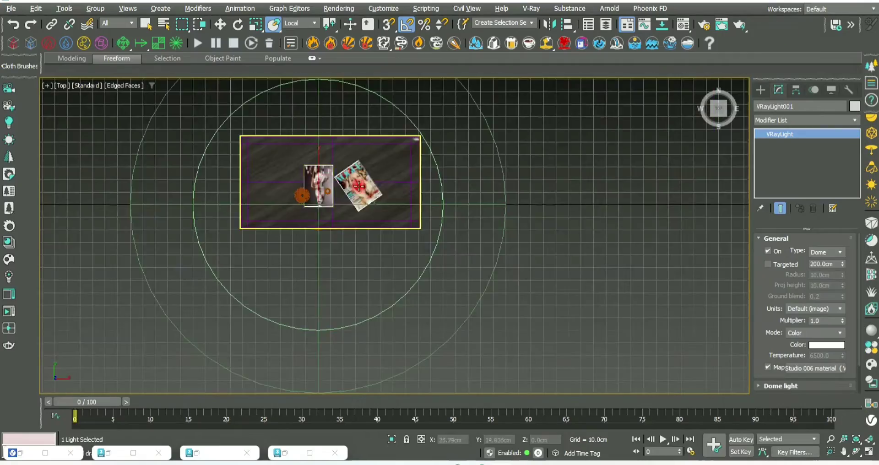
pyautogui.scroll(-3, 558, 231)
pyautogui.moveTo(558, 231); pyautogui.dragTo(307, 206)
pyautogui.scroll(5, 307, 207)
pyautogui.click(307, 206)
pyautogui.hotkey('alt', 'w')
pyautogui.hotkey('alt', 'w')
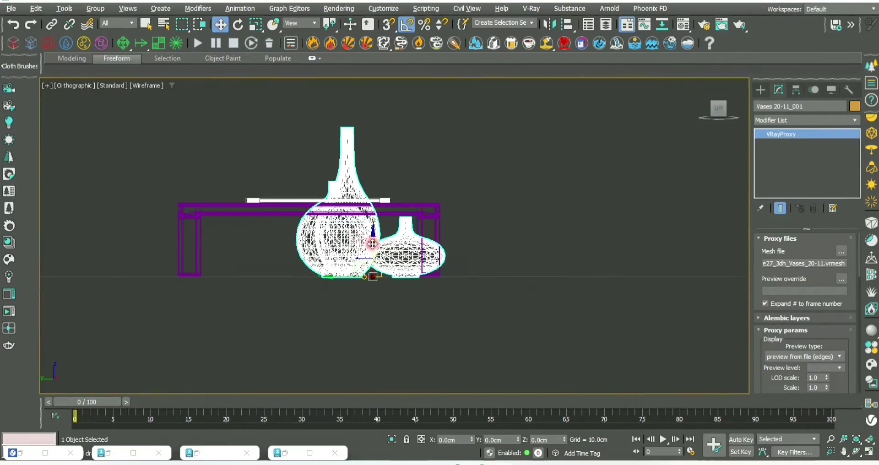
pyautogui.scroll(5, 390, 247)
pyautogui.moveTo(390, 248); pyautogui.dragTo(388, 250)
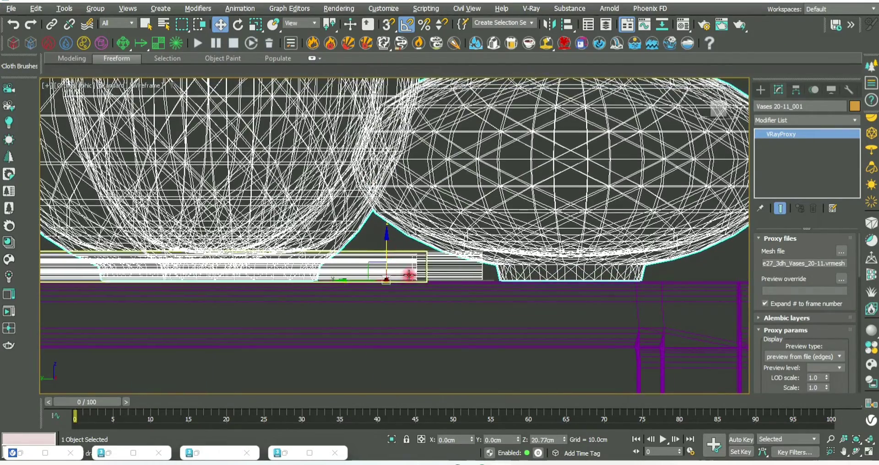
pyautogui.scroll(-5, 409, 275)
pyautogui.hotkey('alt', 'w')
pyautogui.rightClick(462, 317)
# Move the vases to the right of the magazines and enlarge them uniformly
pyautogui.hotkey('alt', 'w')
pyautogui.press('r')
pyautogui.hotkey('alt', 'w')
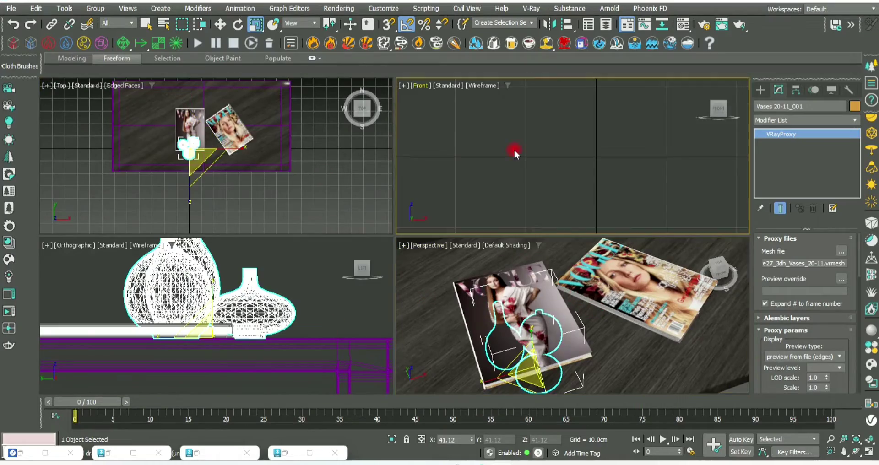
pyautogui.press('p')
pyautogui.hotkey('alt', 'w')
pyautogui.moveTo(515, 226)
pyautogui.keyDown('alt'); pyautogui.mouseDown(button='middle')
pyautogui.moveTo(207, 292)
pyautogui.moveTo(569, 295)
pyautogui.mouseUp(button='middle'); pyautogui.keyUp('alt')
pyautogui.press('w')
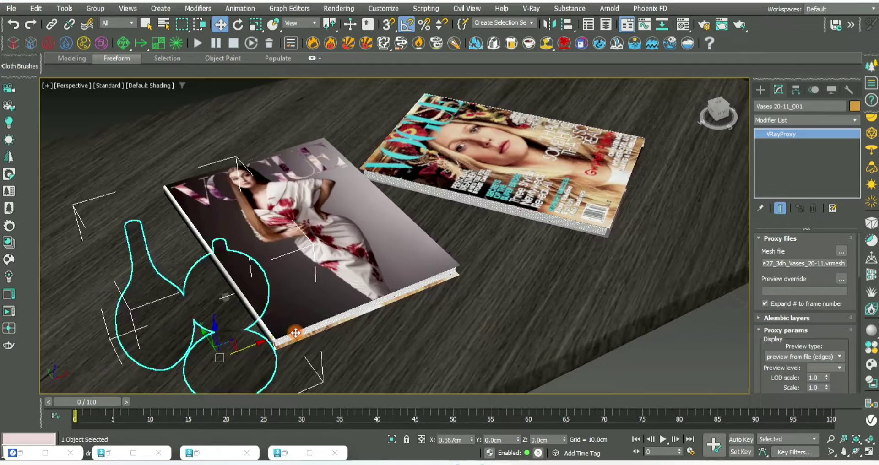
pyautogui.moveTo(196, 329); pyautogui.dragTo(564, 284)
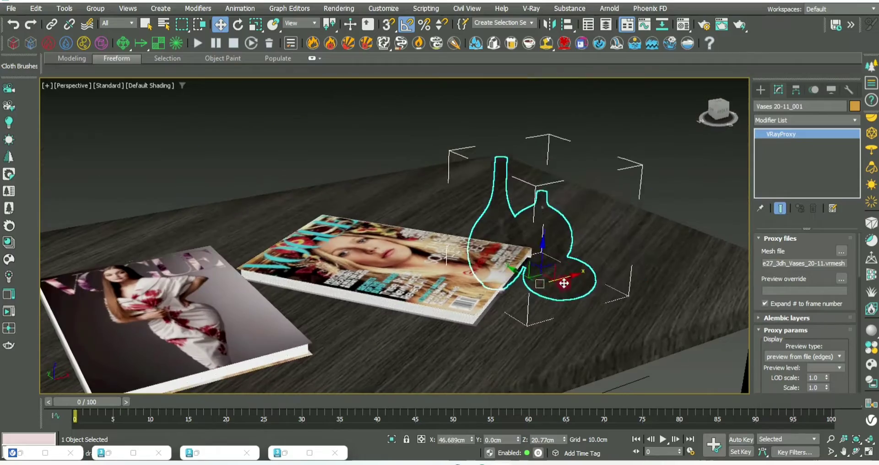
pyautogui.press('F4')
pyautogui.moveTo(630, 259); pyautogui.dragTo(633, 197)
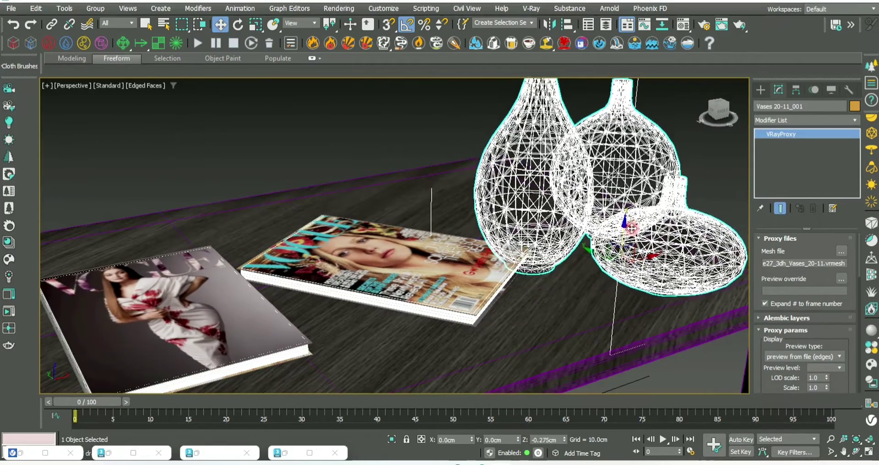
# Select both magazines and rotate them about the Z axis to a new angle
pyautogui.moveTo(446, 278); pyautogui.dragTo(528, 218, button='middle')
pyautogui.click(528, 219)
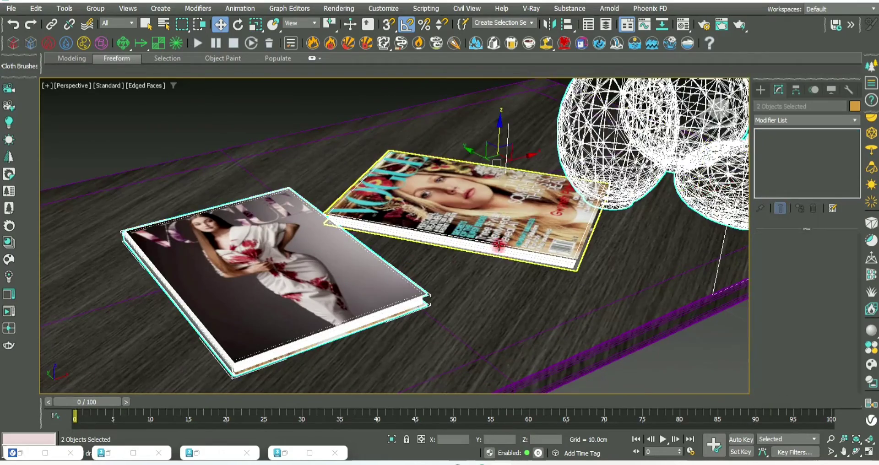
pyautogui.moveTo(369, 310)
pyautogui.keyDown('alt'); pyautogui.mouseDown(button='middle')
pyautogui.moveTo(329, 275)
pyautogui.moveTo(503, 221)
pyautogui.moveTo(447, 320)
pyautogui.mouseUp(button='middle'); pyautogui.keyUp('alt')
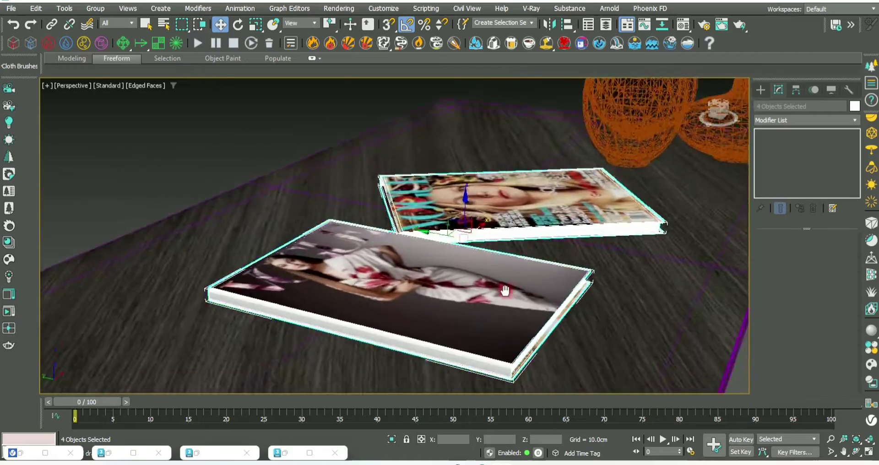
pyautogui.hotkey('alt', 'w')
pyautogui.hotkey('alt', 'w')
pyautogui.moveTo(516, 230)
pyautogui.mouseDown(button='middle')
pyautogui.moveTo(507, 285)
pyautogui.moveTo(500, 231)
pyautogui.mouseUp(button='middle')
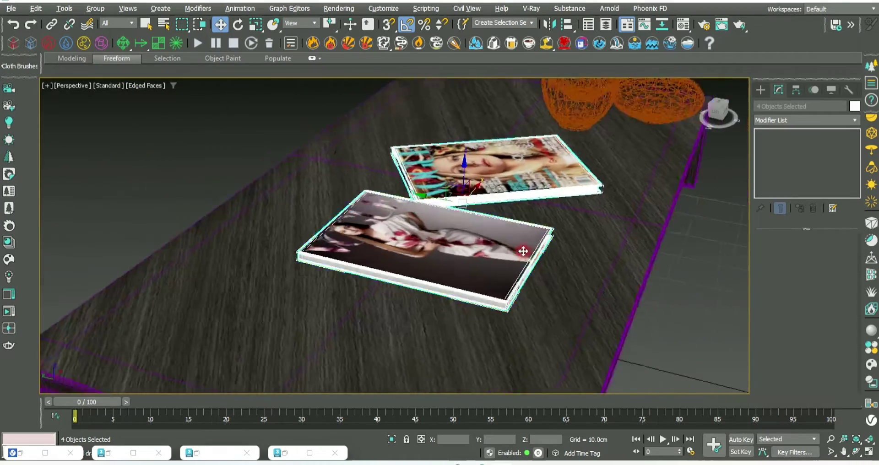
pyautogui.press('e')
pyautogui.moveTo(501, 231); pyautogui.dragTo(458, 238)
pyautogui.hotkey('alt', 'w')
pyautogui.hotkey('alt', 'w')
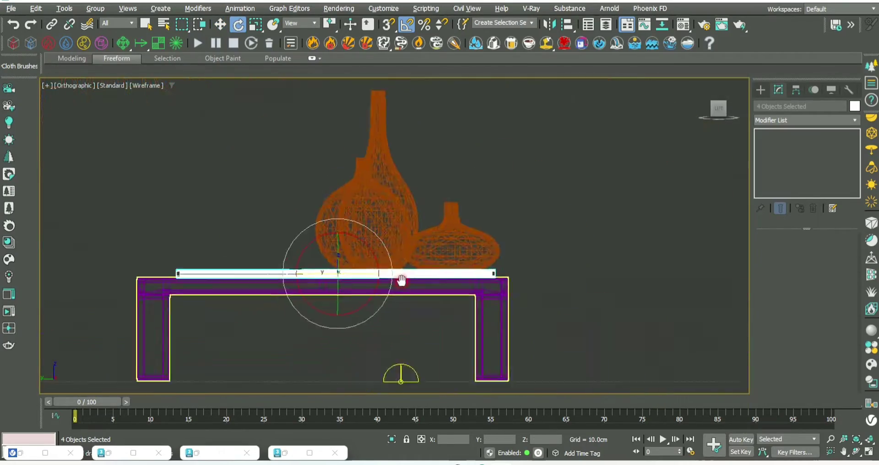
pyautogui.hotkey('alt', 'w')
pyautogui.hotkey('alt', 'w')
# Select the left magazine and orbit to a low view of the magazines in front of the vases
pyautogui.click(616, 223)
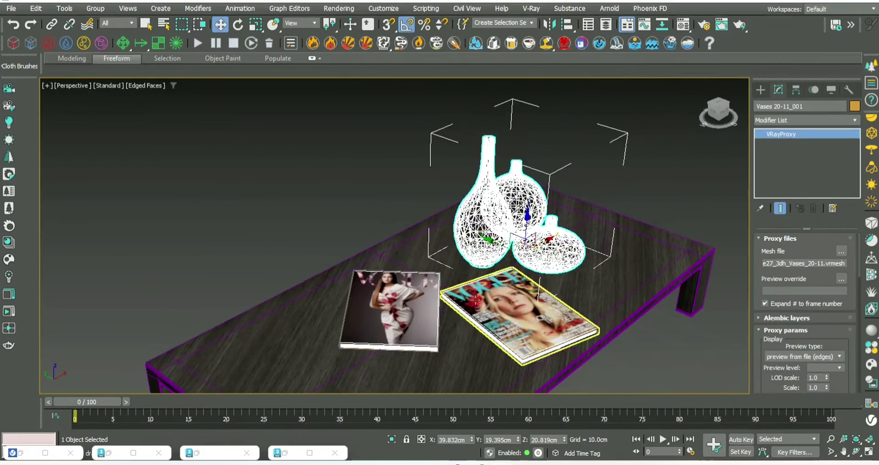
pyautogui.keyDown('alt'); pyautogui.moveTo(570, 239); pyautogui.dragTo(412, 274, button='middle'); pyautogui.keyUp('alt')
pyautogui.click(388, 270)
pyautogui.click(388, 270)
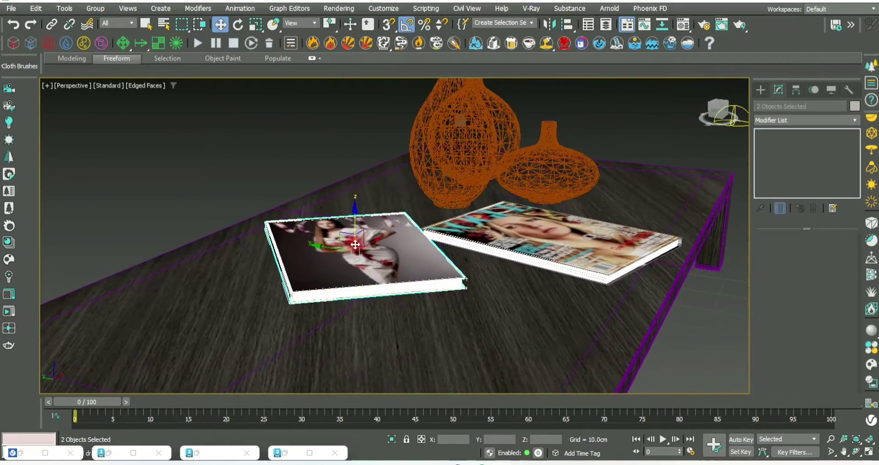
pyautogui.hotkey('alt', 'w')
pyautogui.scroll(2, 257, 218)
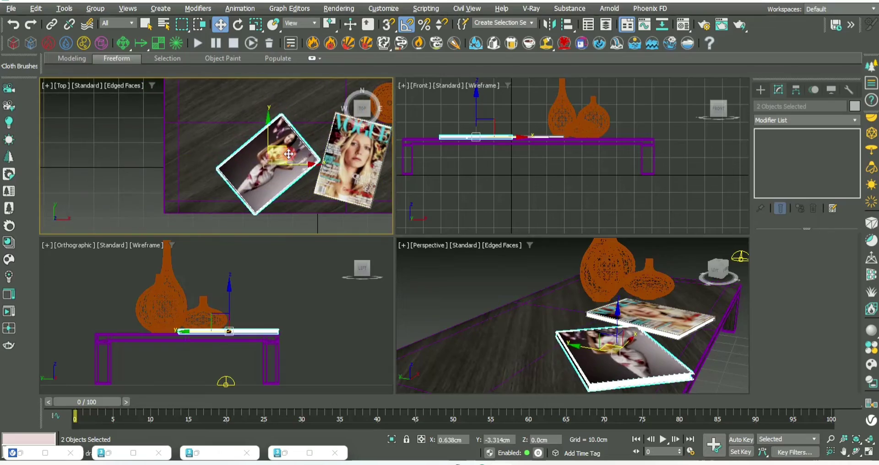
pyautogui.hotkey('alt', 'w')
pyautogui.scroll(3, 458, 229)
pyautogui.moveTo(458, 238)
pyautogui.mouseDown(button='middle')
pyautogui.moveTo(510, 225)
pyautogui.moveTo(503, 293)
pyautogui.mouseUp(button='middle')
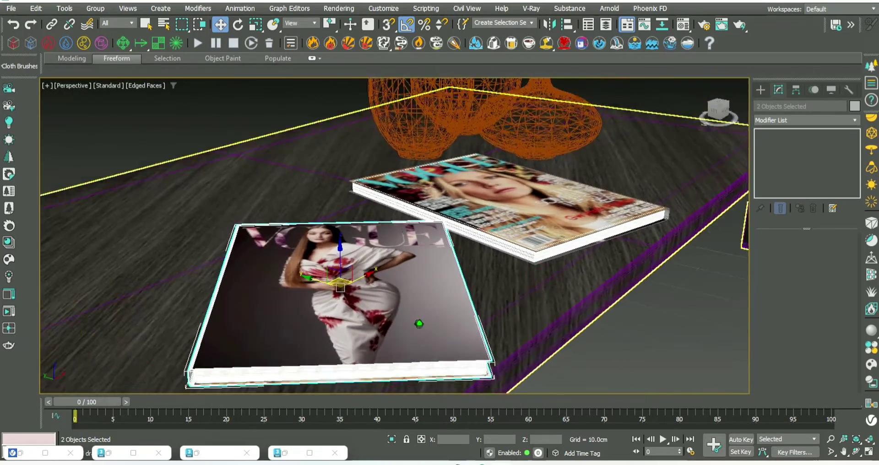
pyautogui.keyDown('alt'); pyautogui.moveTo(419, 324); pyautogui.dragTo(530, 261, button='middle'); pyautogui.keyUp('alt')
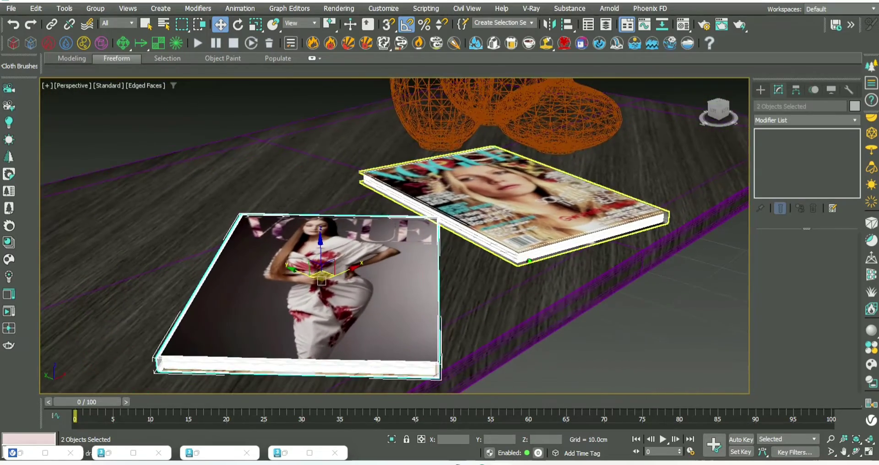
pyautogui.moveTo(574, 311)
pyautogui.keyDown('alt'); pyautogui.mouseDown(button='middle')
pyautogui.moveTo(490, 252)
pyautogui.moveTo(501, 255)
pyautogui.moveTo(597, 209)
pyautogui.mouseUp(button='middle'); pyautogui.keyUp('alt')
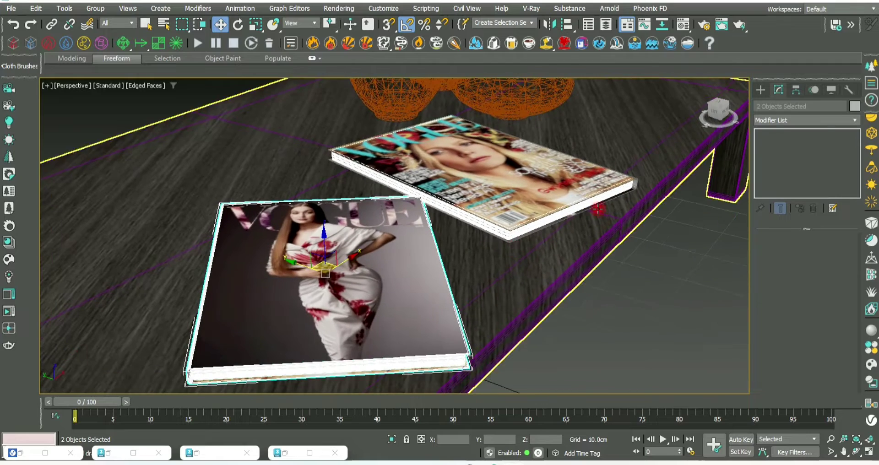
# Run a quick production render, then switch to Top view with the safe frame shown
pyautogui.click(738, 27)
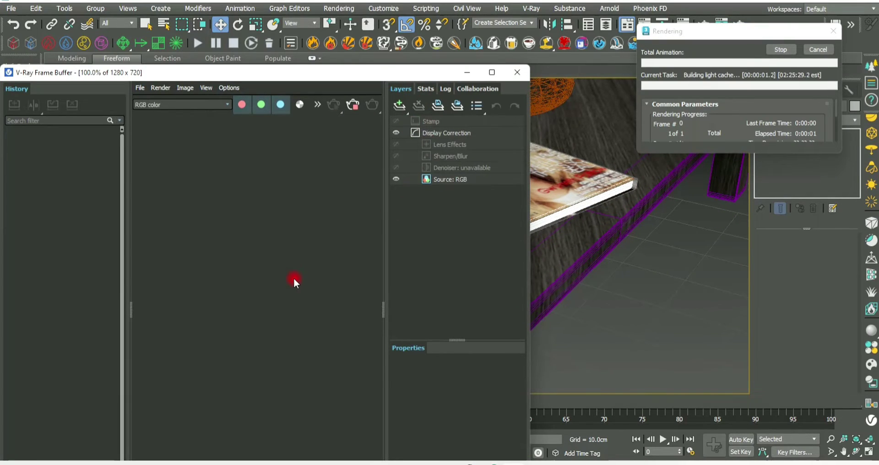
pyautogui.click(777, 444)
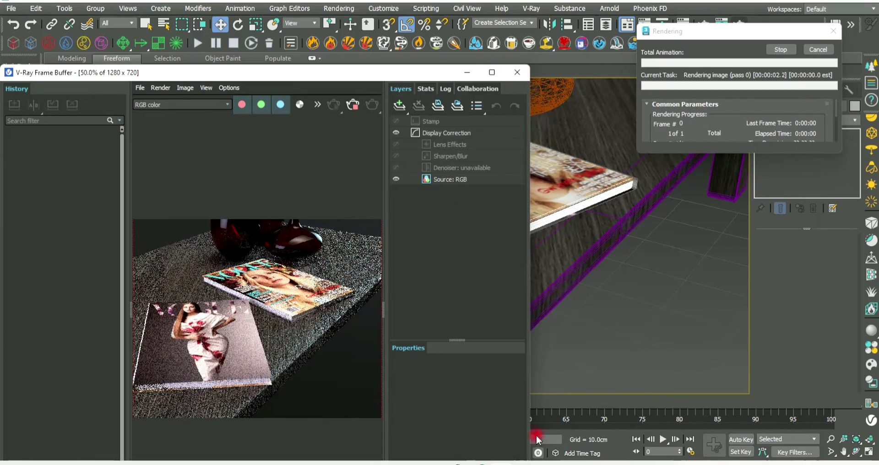
pyautogui.click(827, 54)
pyautogui.press('t')
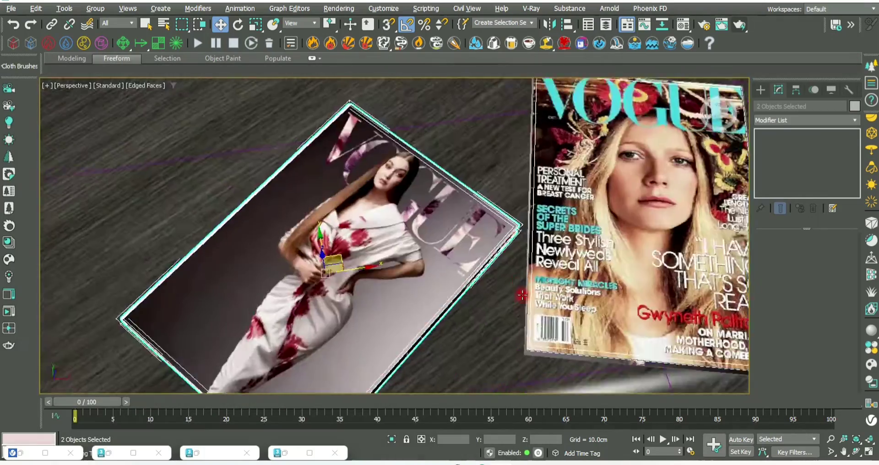
pyautogui.scroll(-3, 546, 272)
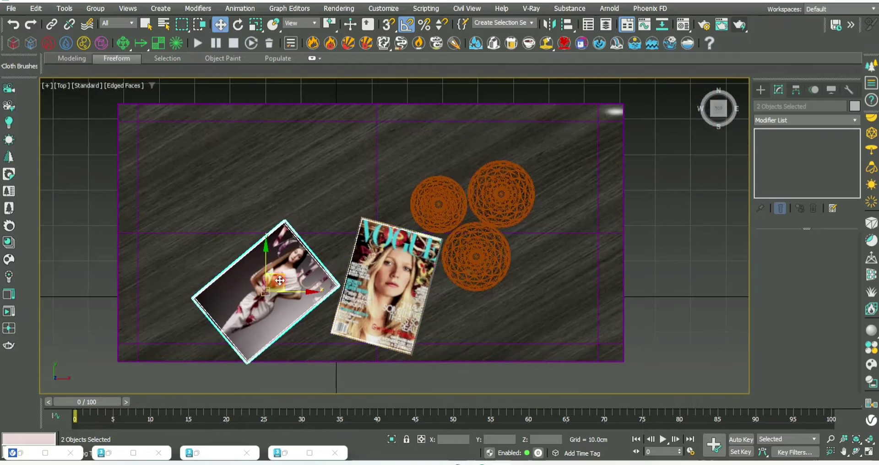
pyautogui.scroll(3, 486, 221)
pyautogui.scroll(2, 487, 221)
pyautogui.scroll(-2, 487, 221)
pyautogui.scroll(3, 486, 221)
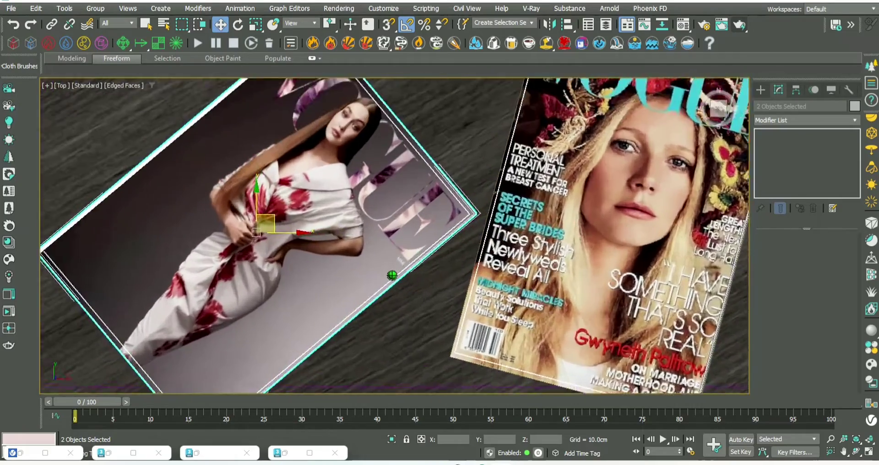
pyautogui.scroll(-2, 432, 273)
pyautogui.hotkey('shift', 'f')
# Rotate the tilted left magazine upright and move it beside the right magazine
pyautogui.keyDown('alt'); pyautogui.moveTo(432, 273); pyautogui.dragTo(467, 303, button='middle'); pyautogui.keyUp('alt')
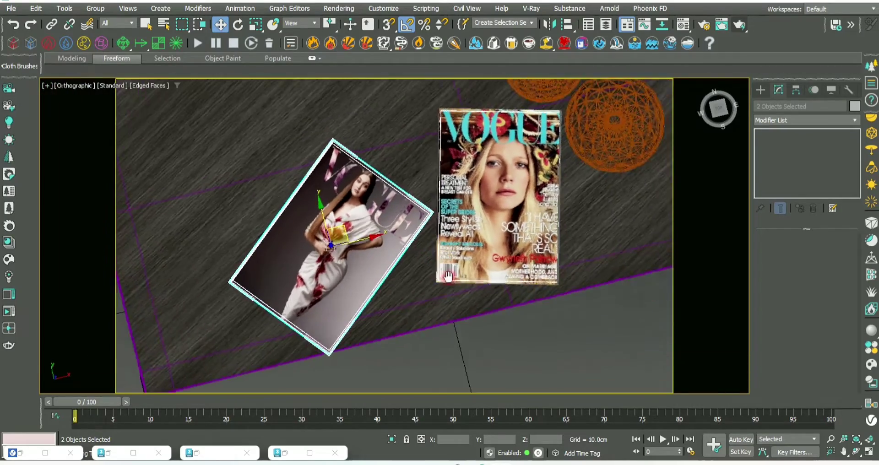
pyautogui.press('e')
pyautogui.moveTo(279, 148); pyautogui.dragTo(295, 146)
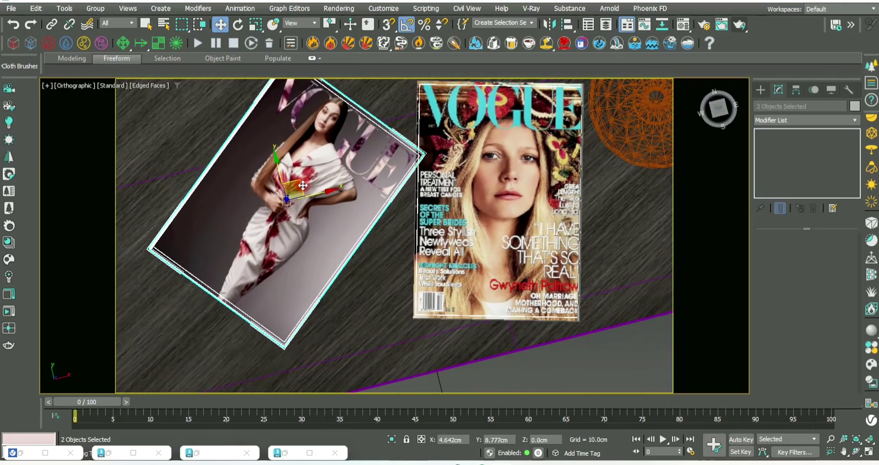
pyautogui.moveTo(295, 146); pyautogui.dragTo(308, 182, button='middle')
pyautogui.press('w')
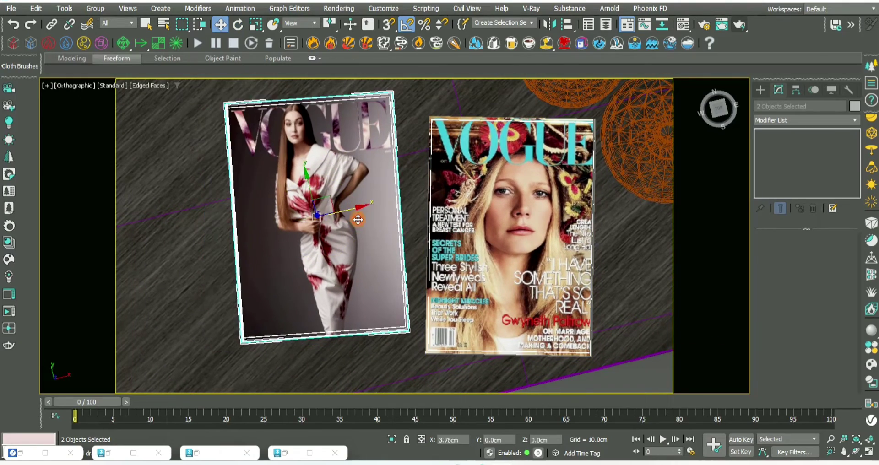
pyautogui.moveTo(285, 236); pyautogui.dragTo(320, 249)
pyautogui.moveTo(550, 257)
pyautogui.keyDown('alt'); pyautogui.mouseDown(button='middle')
pyautogui.moveTo(499, 250)
pyautogui.moveTo(533, 239)
pyautogui.mouseUp(button='middle'); pyautogui.keyUp('alt')
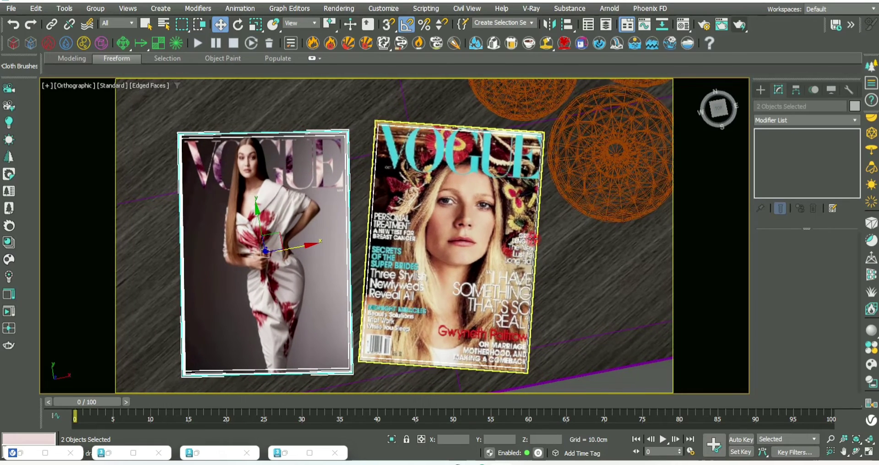
# Keep the orthographic view as View to Render in Render Setup and review the V-Ray renderer settings
pyautogui.click(705, 25)
pyautogui.click(548, 78)
pyautogui.click(528, 271)
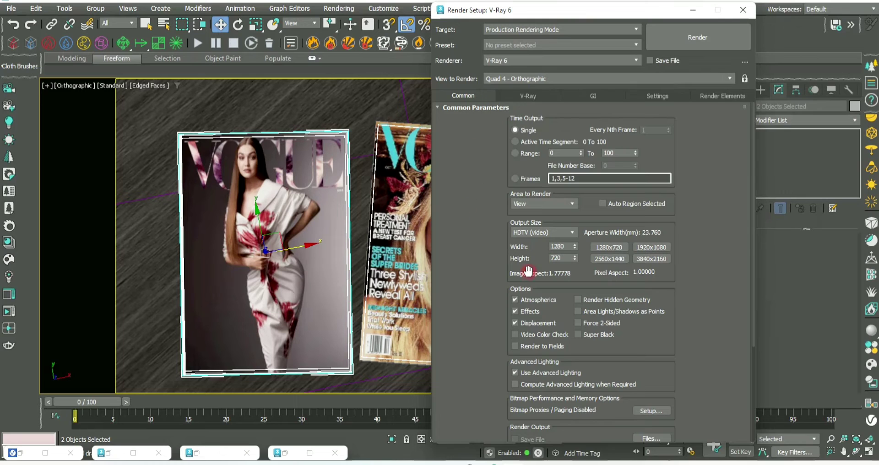
pyautogui.click(565, 98)
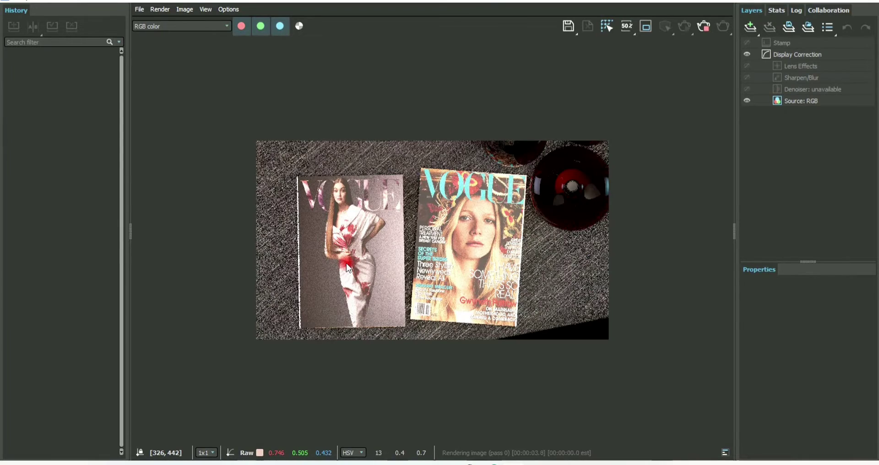
pyautogui.scroll(3, 383, 219)
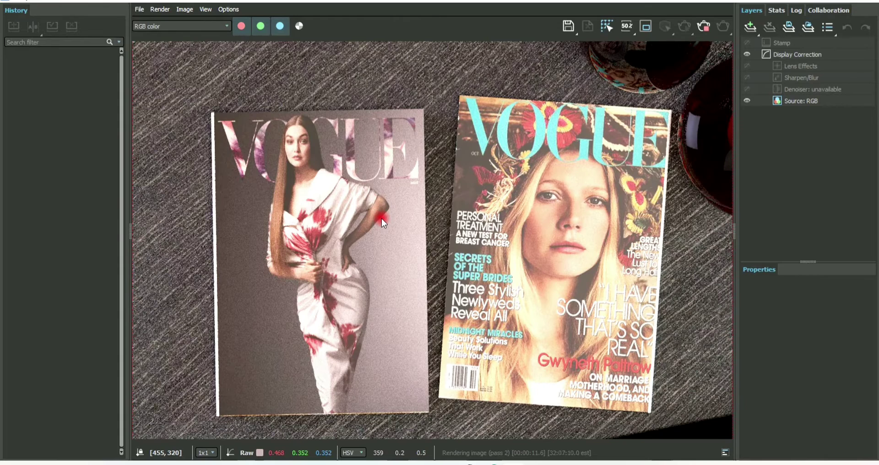
pyautogui.scroll(-3, 405, 235)
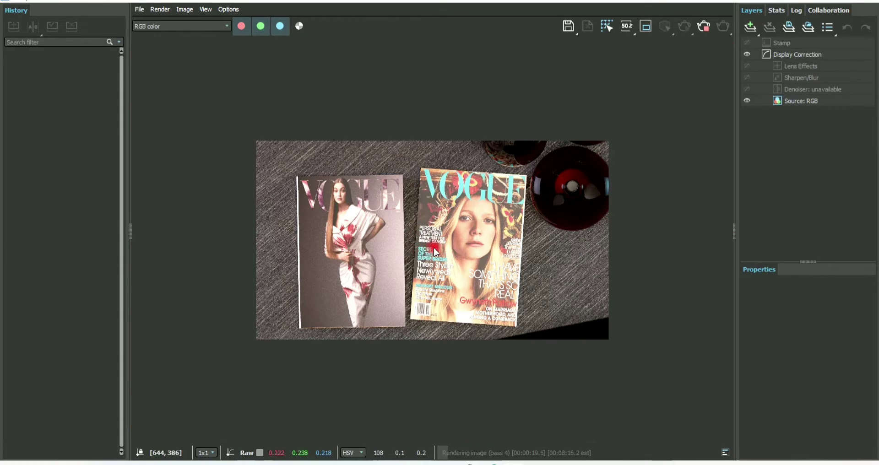
pyautogui.scroll(3, 435, 251)
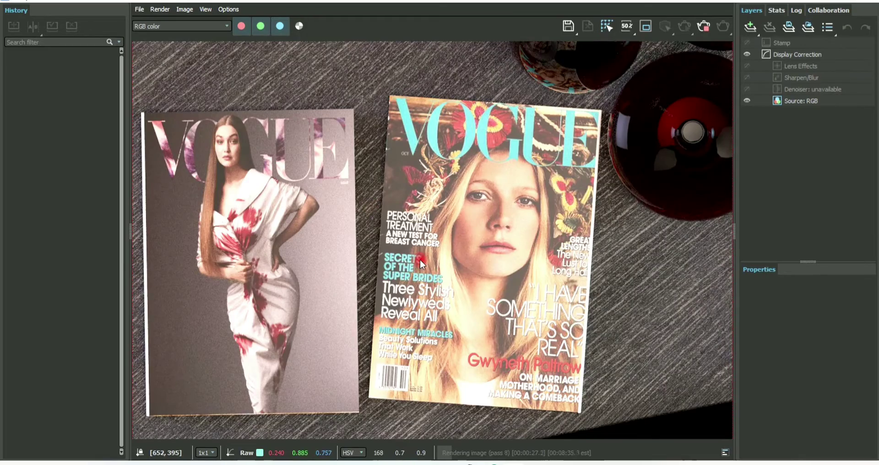
pyautogui.scroll(5, 419, 259)
pyautogui.scroll(-5, 438, 257)
pyautogui.scroll(-3, 543, 255)
pyautogui.scroll(2, 502, 254)
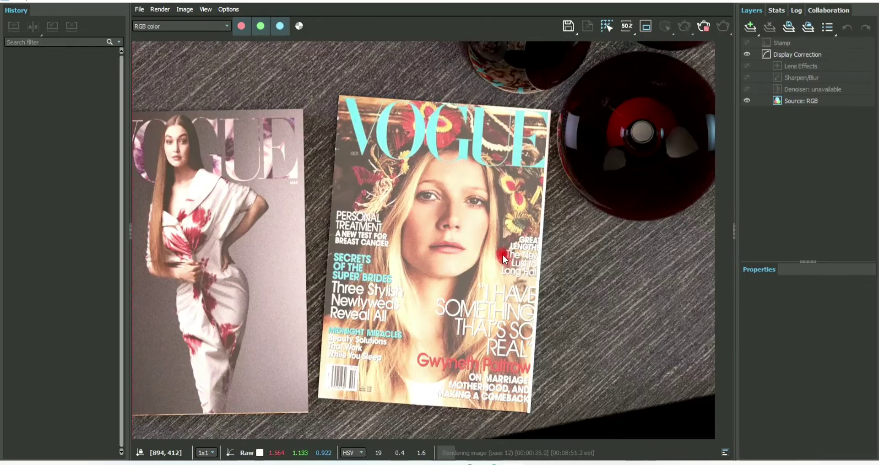
pyautogui.scroll(-2, 502, 257)
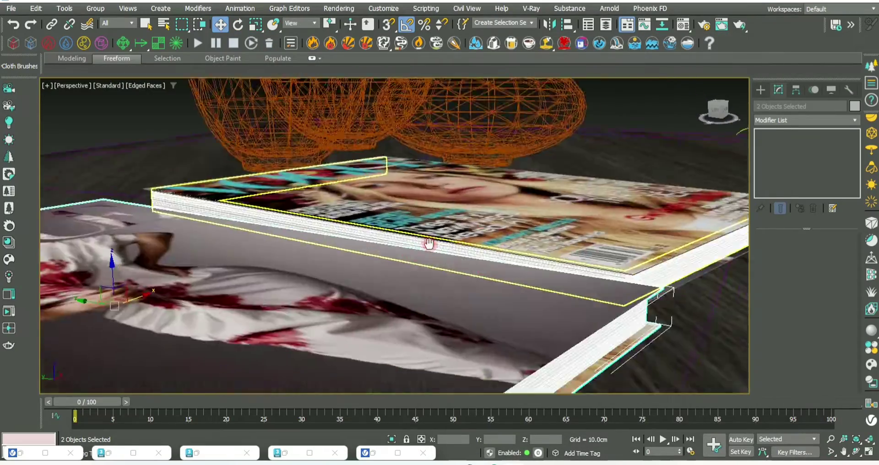
pyautogui.moveTo(429, 243)
pyautogui.keyDown('alt'); pyautogui.mouseDown(button='middle')
pyautogui.moveTo(501, 206)
pyautogui.moveTo(496, 232)
pyautogui.moveTo(569, 282)
pyautogui.mouseUp(button='middle'); pyautogui.keyUp('alt')
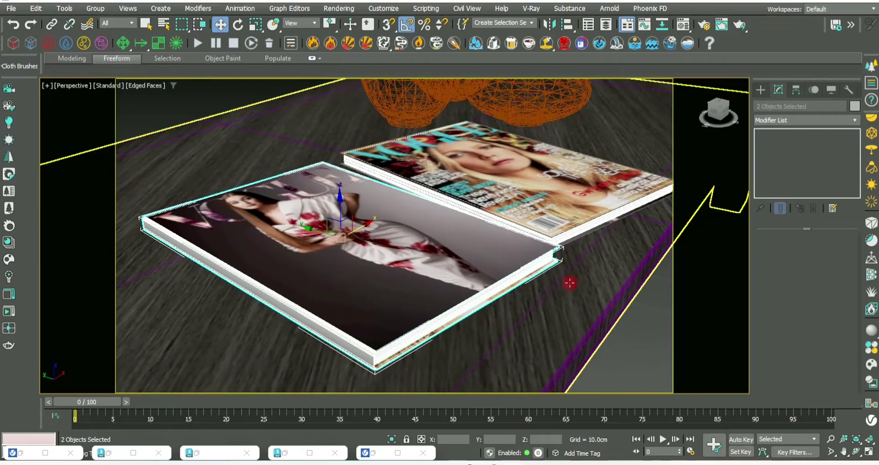
# Import Leather_C02_Brown_25cm from Chaos Cosmos downloaded materials into a Material Editor slot
pyautogui.press('m')
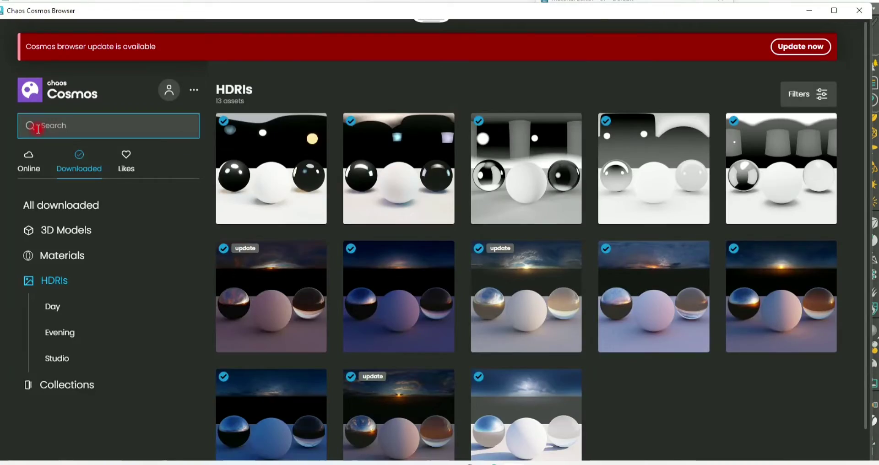
pyautogui.click(63, 256)
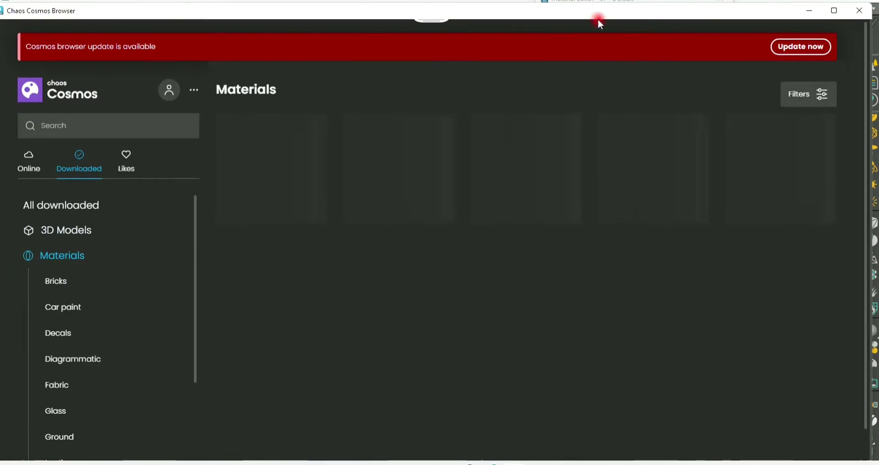
pyautogui.moveTo(598, 18); pyautogui.dragTo(658, 221)
pyautogui.moveTo(501, 384)
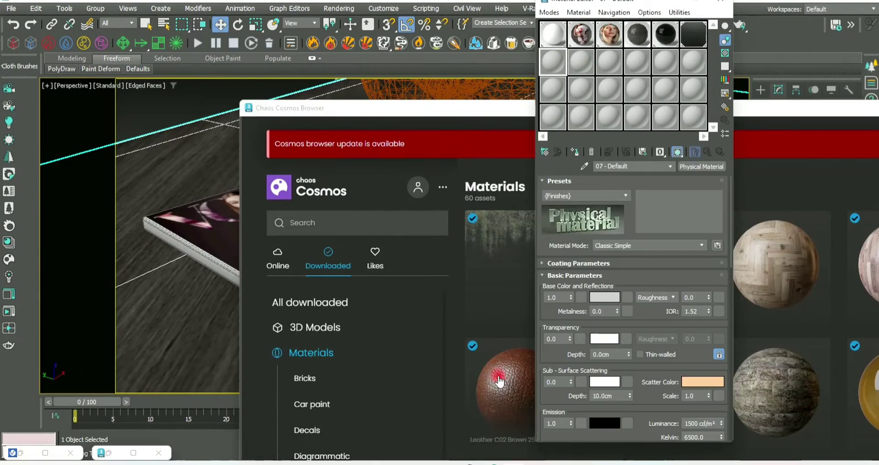
pyautogui.click(548, 352)
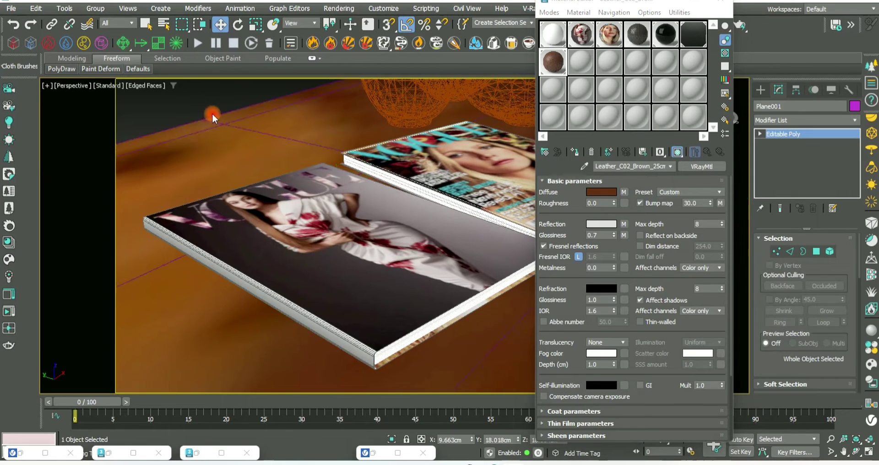
# Add a Box UVW Map modifier to the table sized 100 x 100 x 100 cm
pyautogui.click(804, 120)
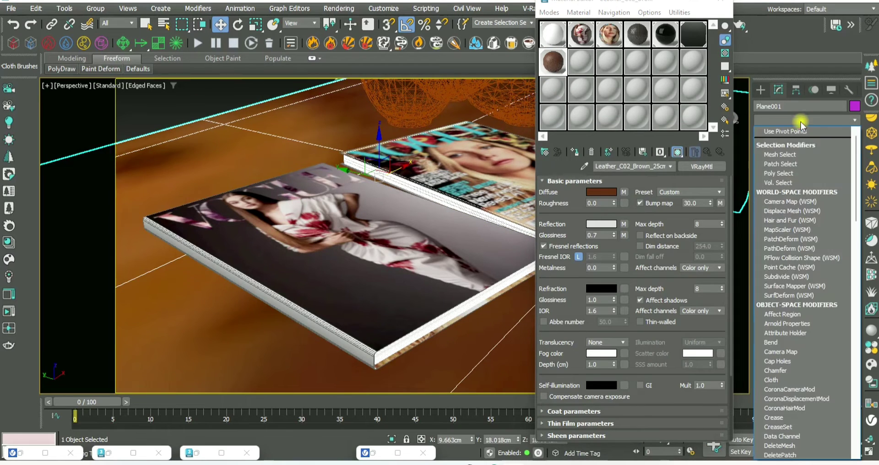
pyautogui.scroll(-5, 771, 275)
pyautogui.click(770, 288)
pyautogui.scroll(-2, 771, 331)
pyautogui.scroll(5, 771, 331)
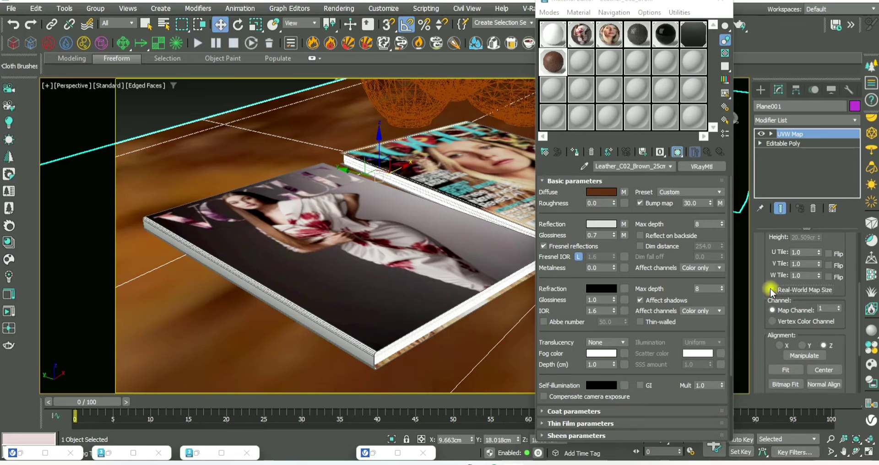
pyautogui.click(771, 288)
pyautogui.click(783, 301)
pyautogui.write('1')
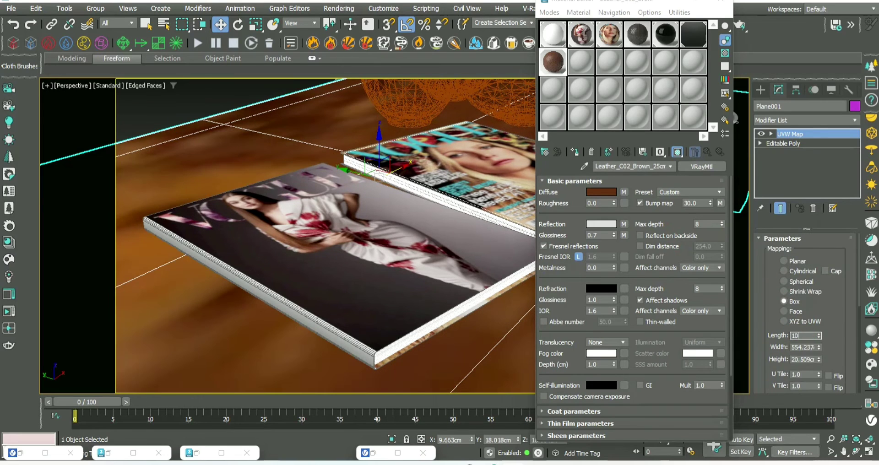
pyautogui.write('0')
pyautogui.press('Tab')
pyautogui.write('100')
pyautogui.press('Tab')
pyautogui.write('1')
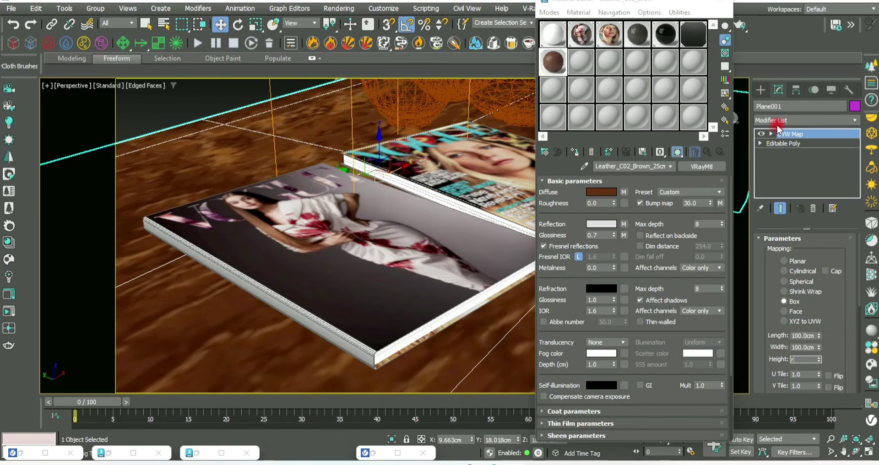
pyautogui.write('00')
pyautogui.press('Return')
# Select the UVW Map gizmo, check the Studio 006 bitmap settings, and render the current view
pyautogui.click(790, 144)
pyautogui.press('z')
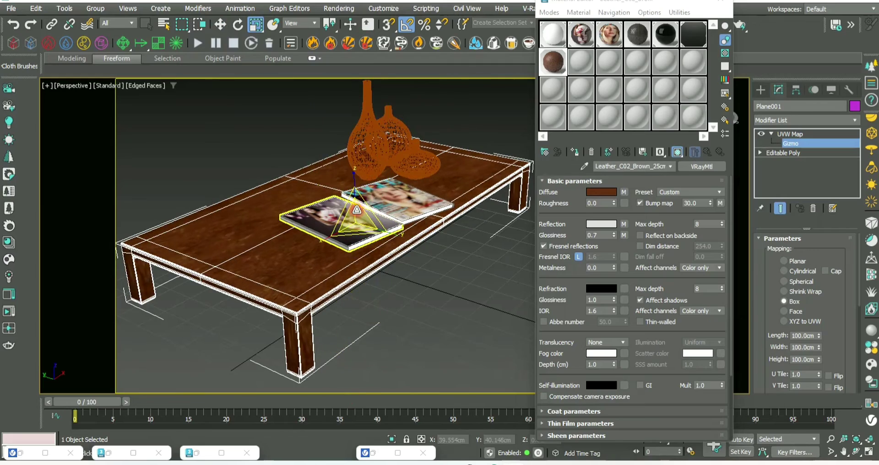
pyautogui.scroll(5, 356, 210)
pyautogui.moveTo(422, 245); pyautogui.dragTo(463, 260, button='middle')
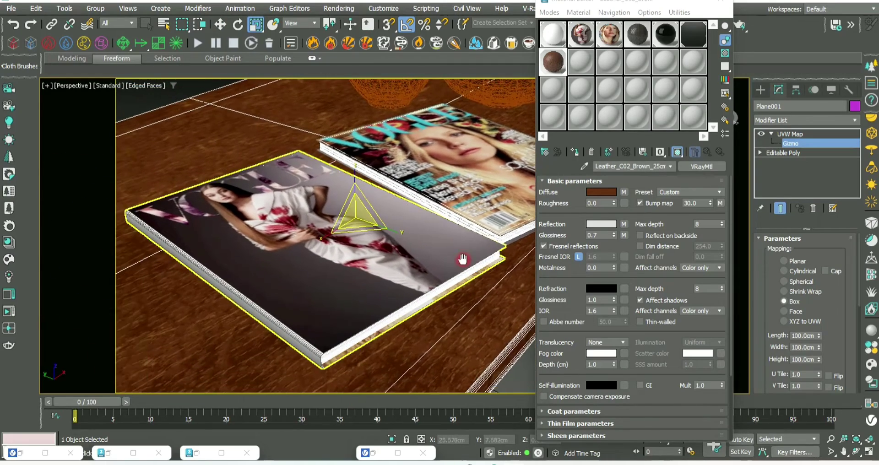
pyautogui.click(720, 203)
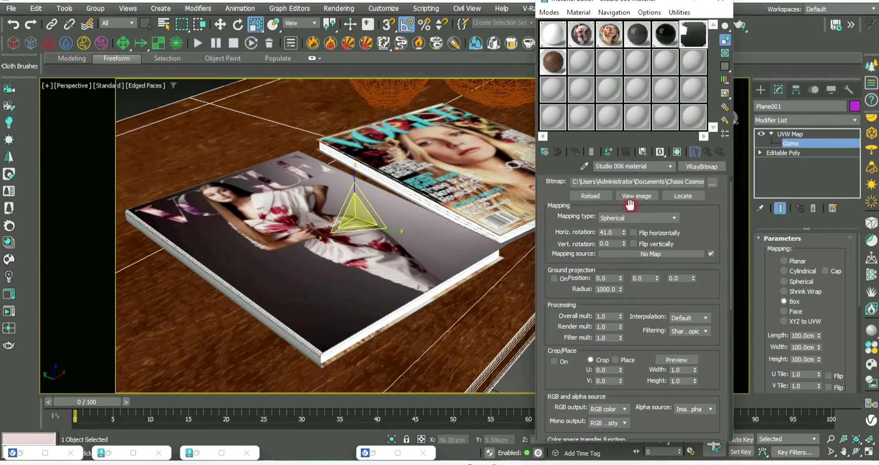
pyautogui.hotkey('shift', 'q')
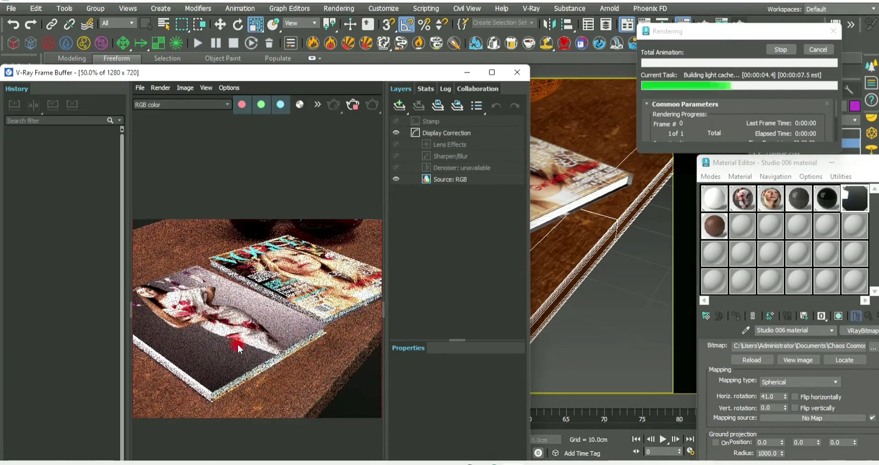
# Start interactive V-Ray rendering and orbit the view to a close-up of the top magazine
pyautogui.click(491, 72)
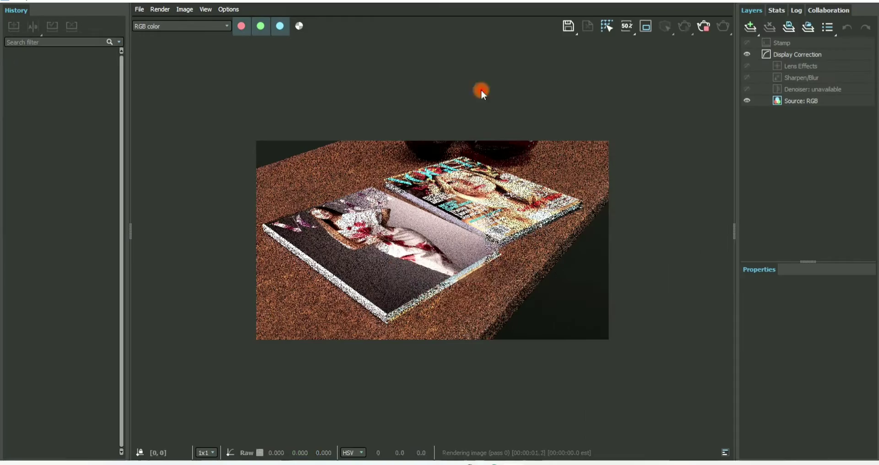
pyautogui.click(705, 26)
pyautogui.doubleClick(745, 1)
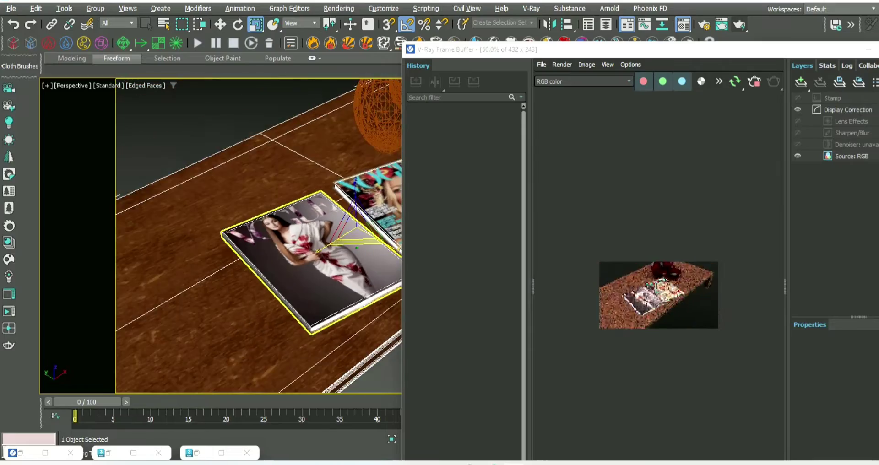
pyautogui.moveTo(265, 286)
pyautogui.keyDown('alt'); pyautogui.mouseDown(button='middle')
pyautogui.moveTo(257, 271)
pyautogui.moveTo(274, 256)
pyautogui.moveTo(314, 265)
pyautogui.mouseUp(button='middle'); pyautogui.keyUp('alt')
pyautogui.scroll(-2, 256, 271)
pyautogui.scroll(4, 294, 278)
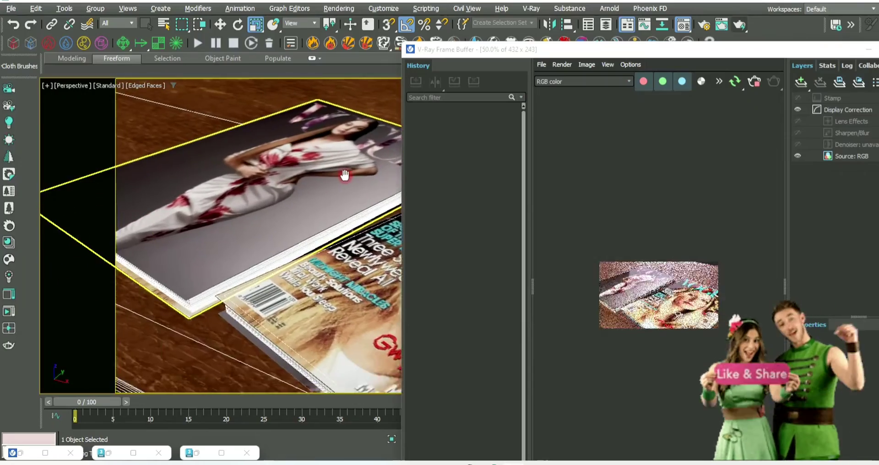
pyautogui.scroll(4, 307, 210)
pyautogui.moveTo(307, 209); pyautogui.dragTo(394, 235, button='middle')
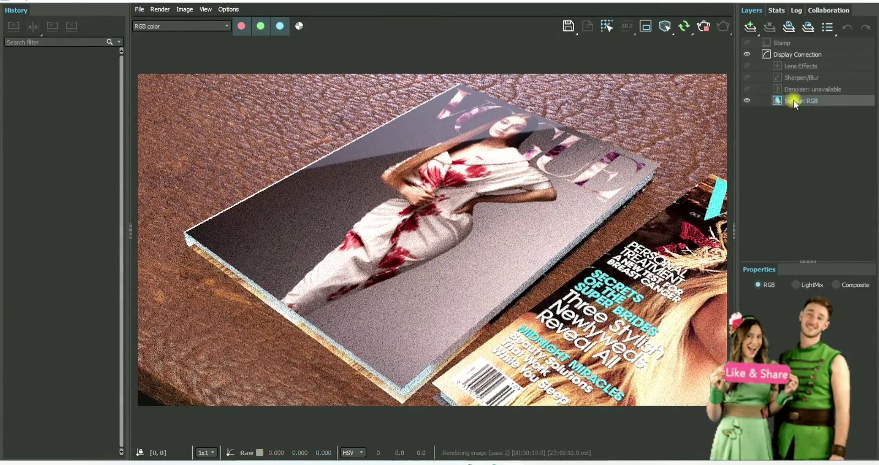
# Enable the Lens Effects layer in the V-Ray Frame Buffer
pyautogui.click(748, 315)
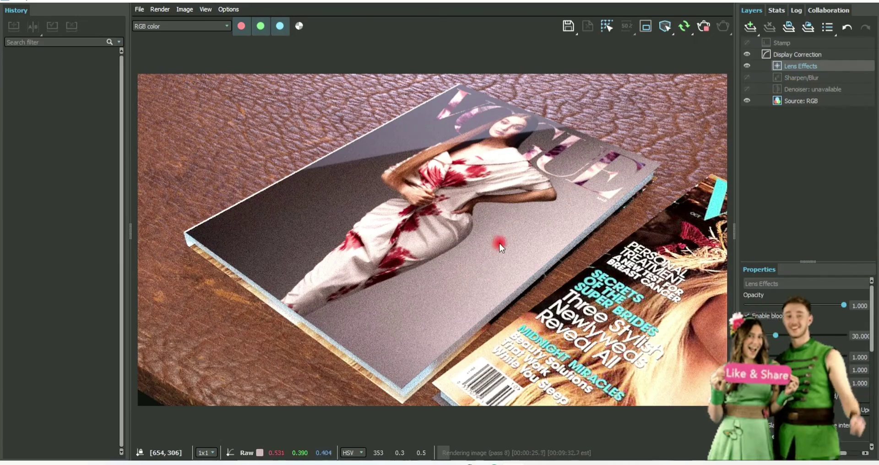
pyautogui.scroll(3, 501, 242)
pyautogui.scroll(-3, 539, 241)
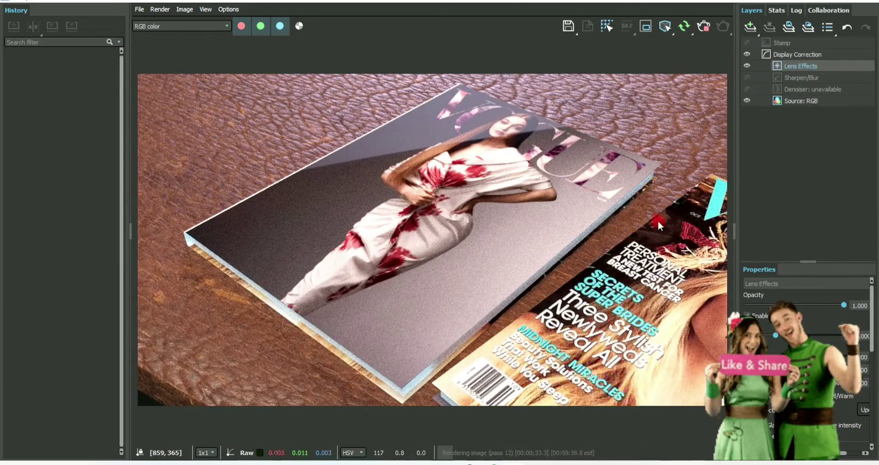